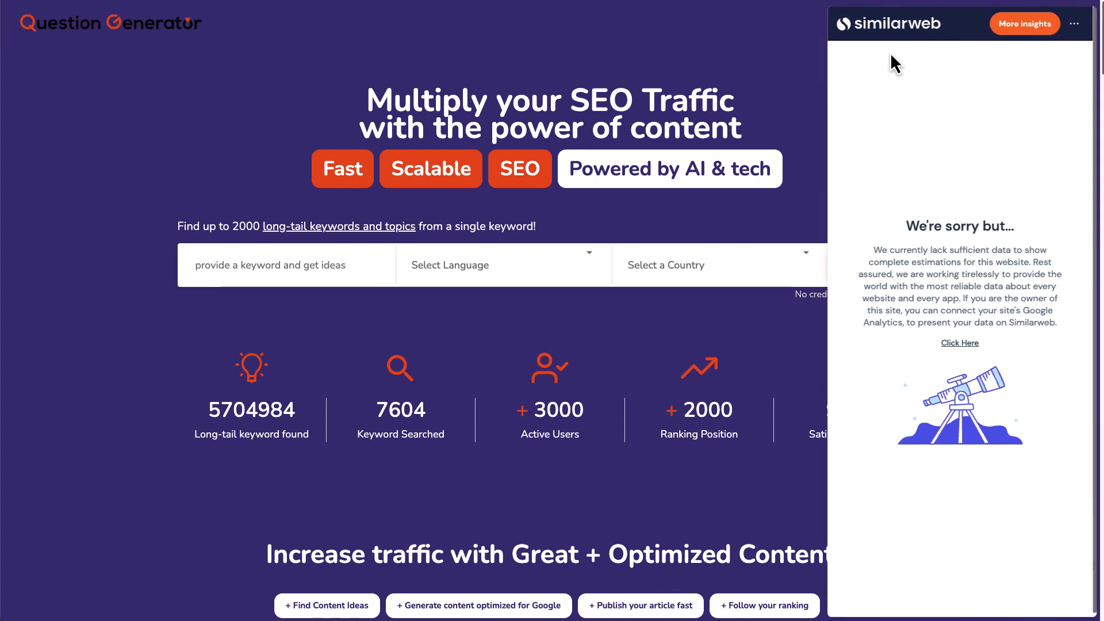
Close the Similarweb overlay, review the Question Generator homepage's usage statistics, and open the About us page
{"action": "left_click", "coordinate": [805, 74]}
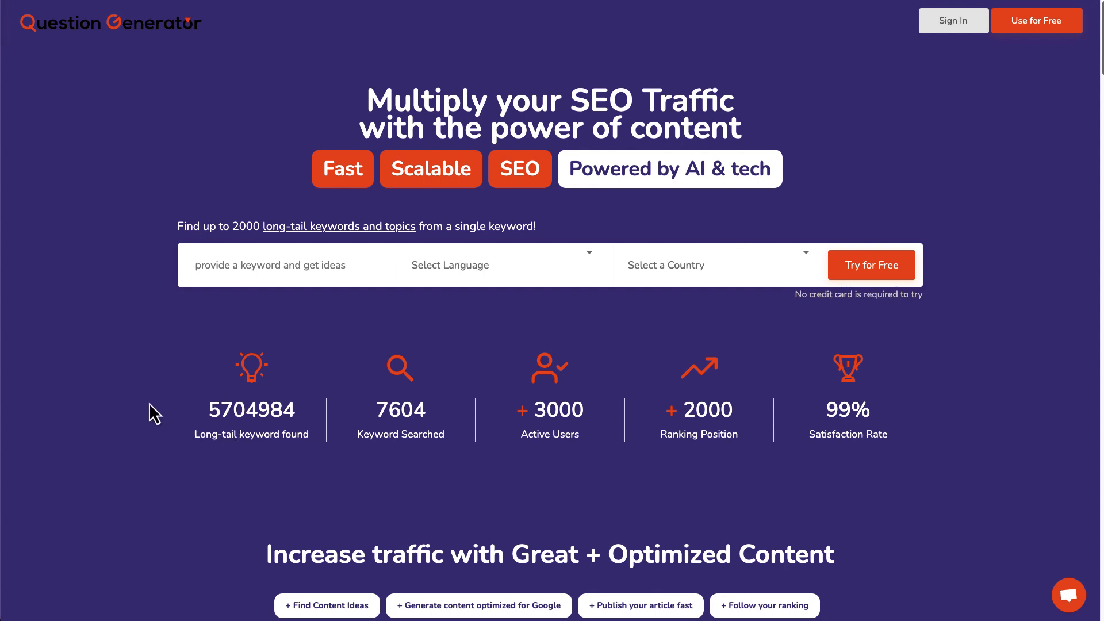
{"action": "left_click_drag", "start_coordinate": [525, 409], "coordinate": [592, 415]}
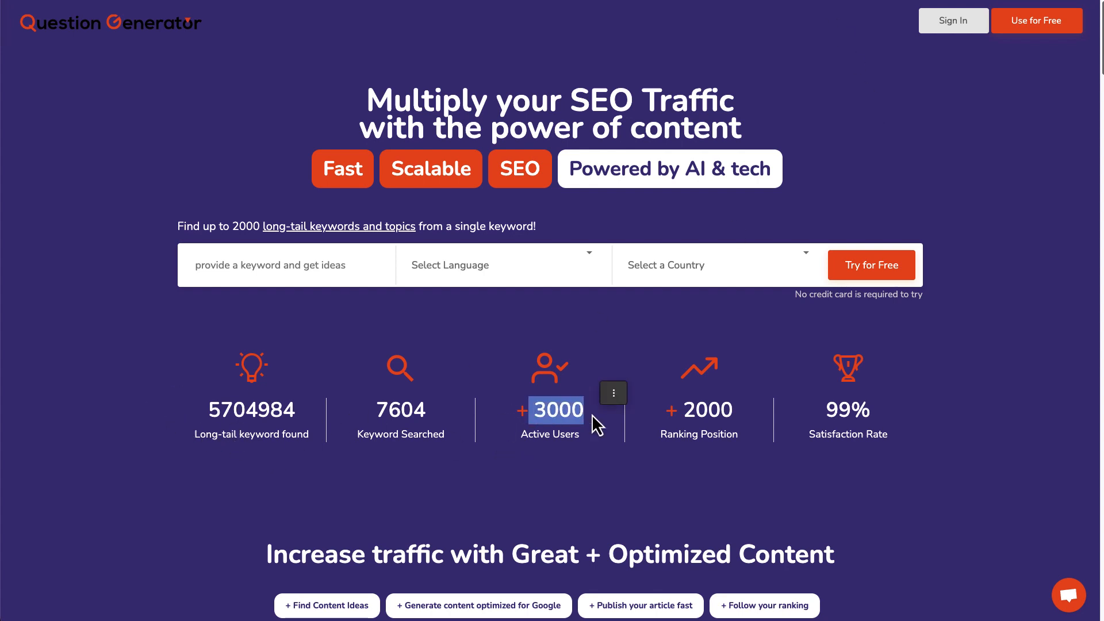
{"action": "left_click", "coordinate": [220, 412]}
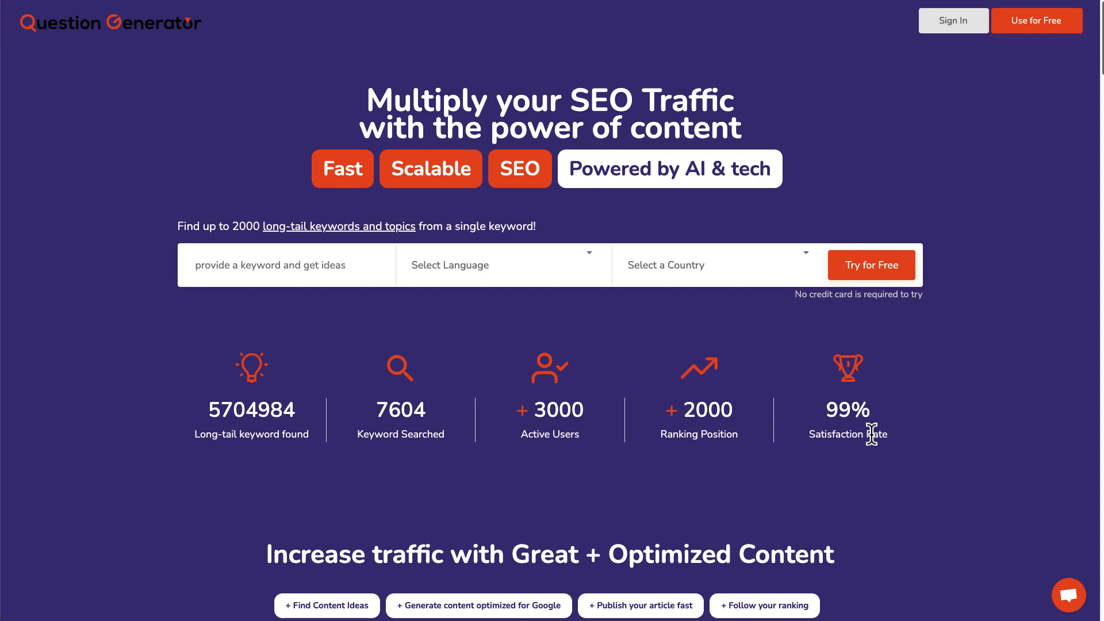
{"action": "scroll", "coordinate": [871, 434], "scroll_direction": "down", "scroll_amount": 2}
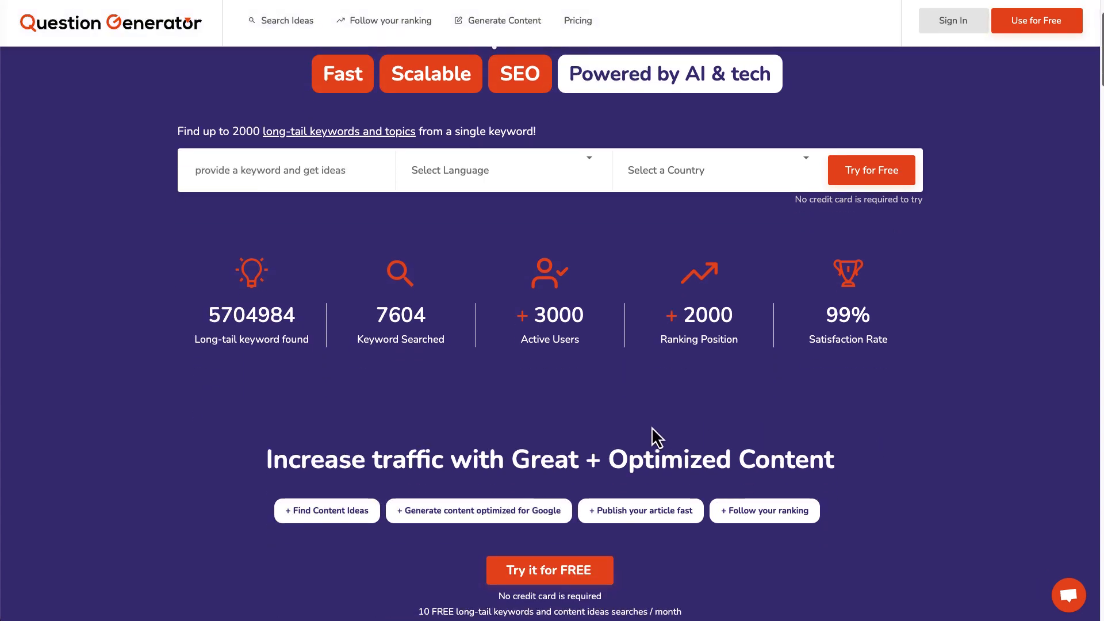
{"action": "scroll", "coordinate": [653, 436], "scroll_direction": "down", "scroll_amount": 15}
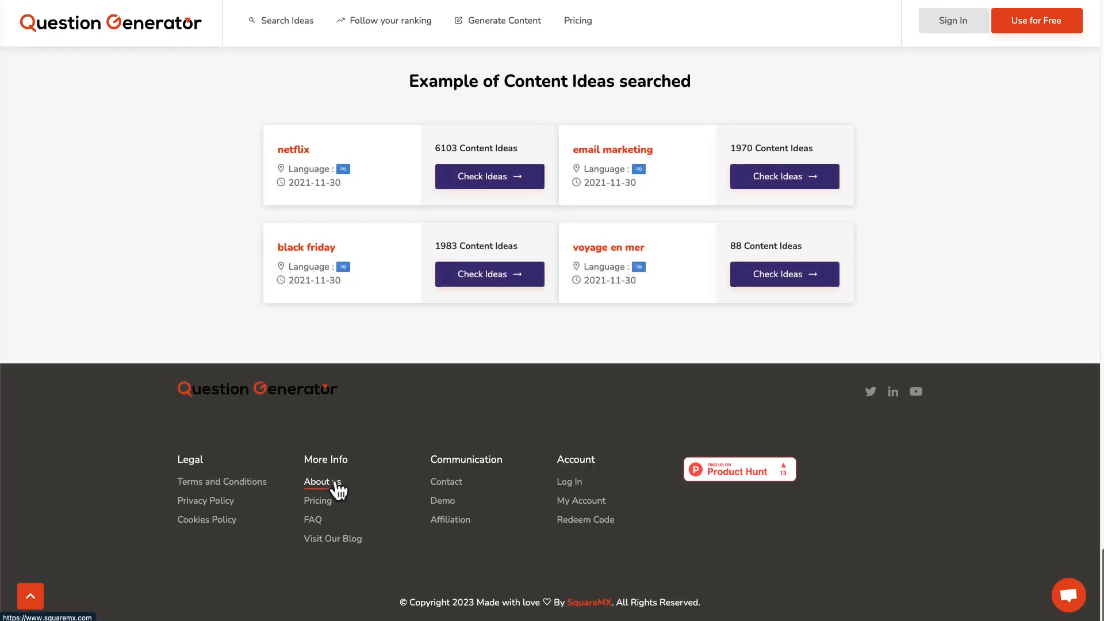
{"action": "left_click", "coordinate": [332, 484]}
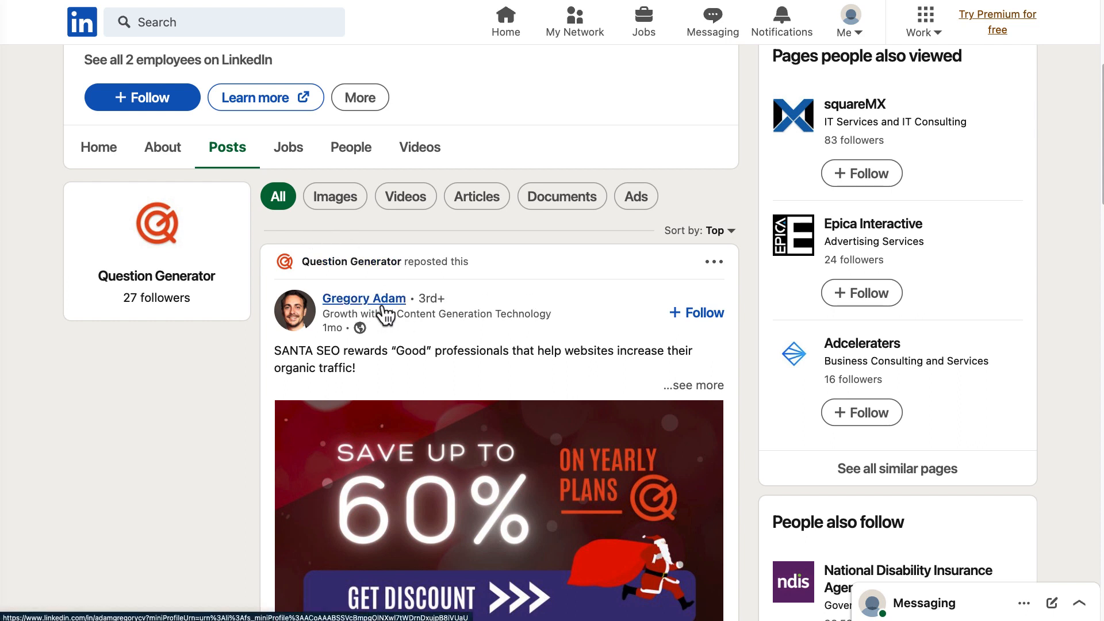
Browse Question Generator's LinkedIn posts and expand the SANTA SEO and five-language SEO posts to read their full text
{"action": "scroll", "coordinate": [394, 308], "scroll_direction": "down", "scroll_amount": 2}
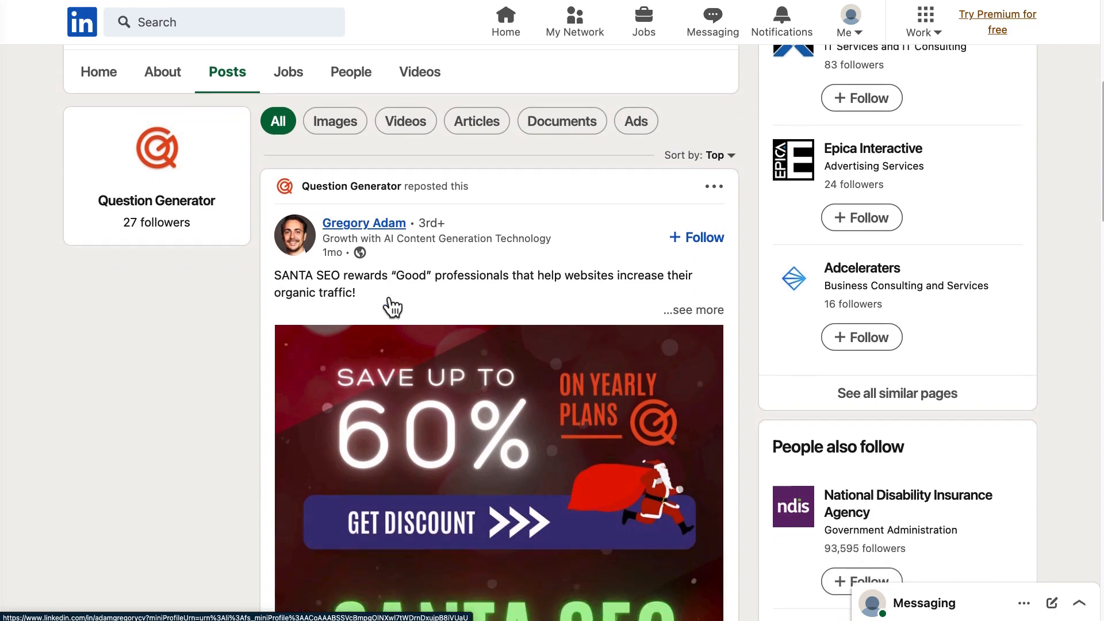
{"action": "scroll", "coordinate": [393, 308], "scroll_direction": "down", "scroll_amount": 10}
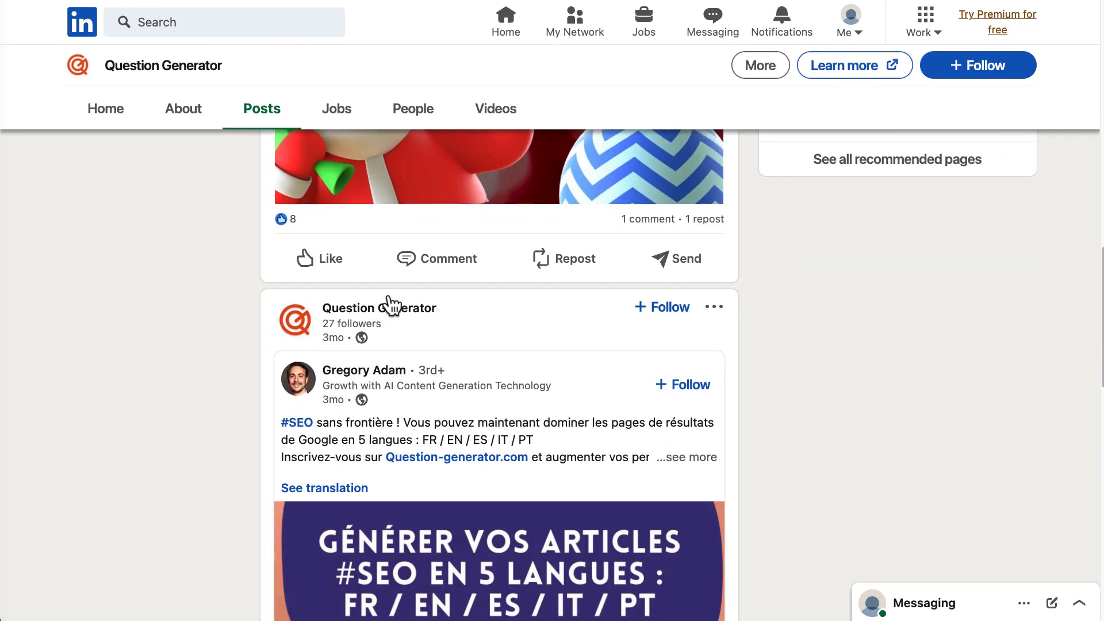
{"action": "scroll", "coordinate": [345, 342], "scroll_direction": "up", "scroll_amount": 10}
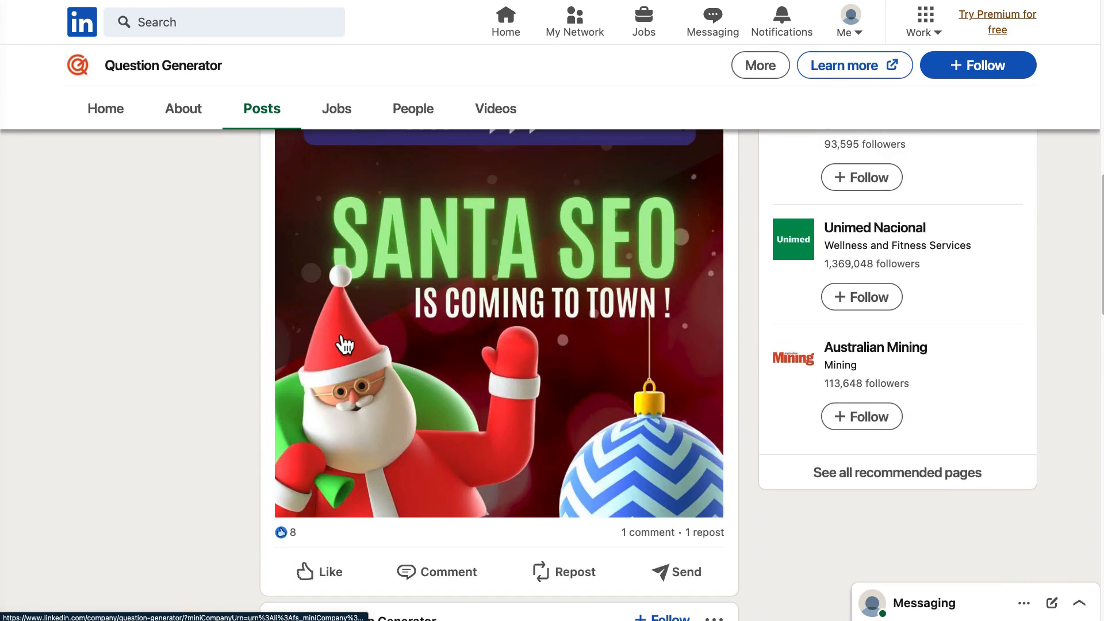
{"action": "scroll", "coordinate": [345, 344], "scroll_direction": "up", "scroll_amount": 5}
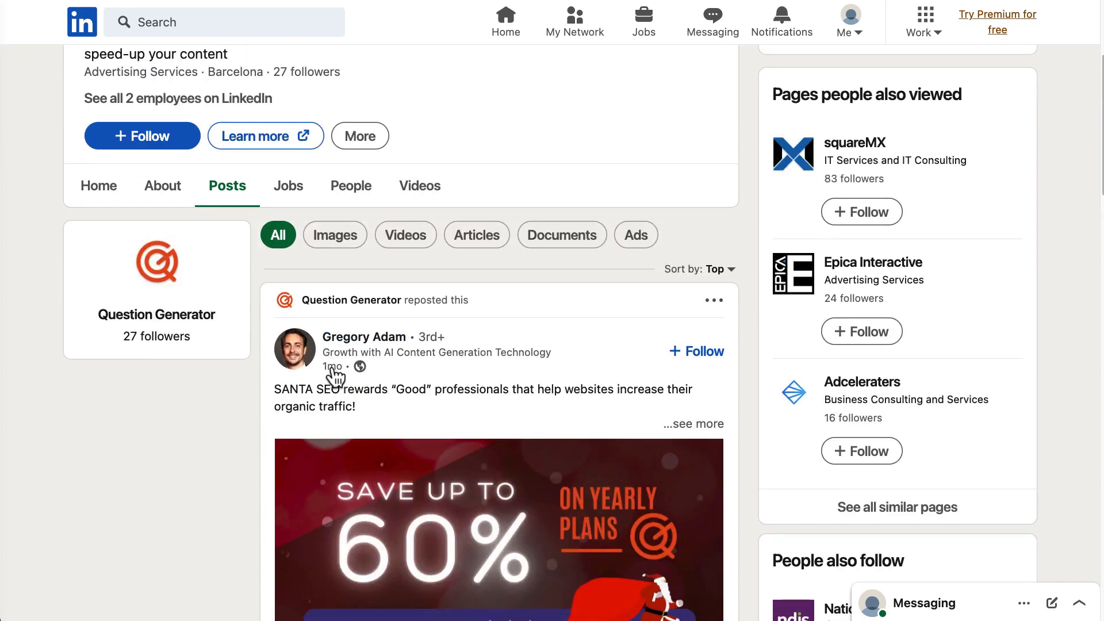
{"action": "left_click", "coordinate": [693, 424]}
{"action": "scroll", "coordinate": [393, 433], "scroll_direction": "down", "scroll_amount": 9}
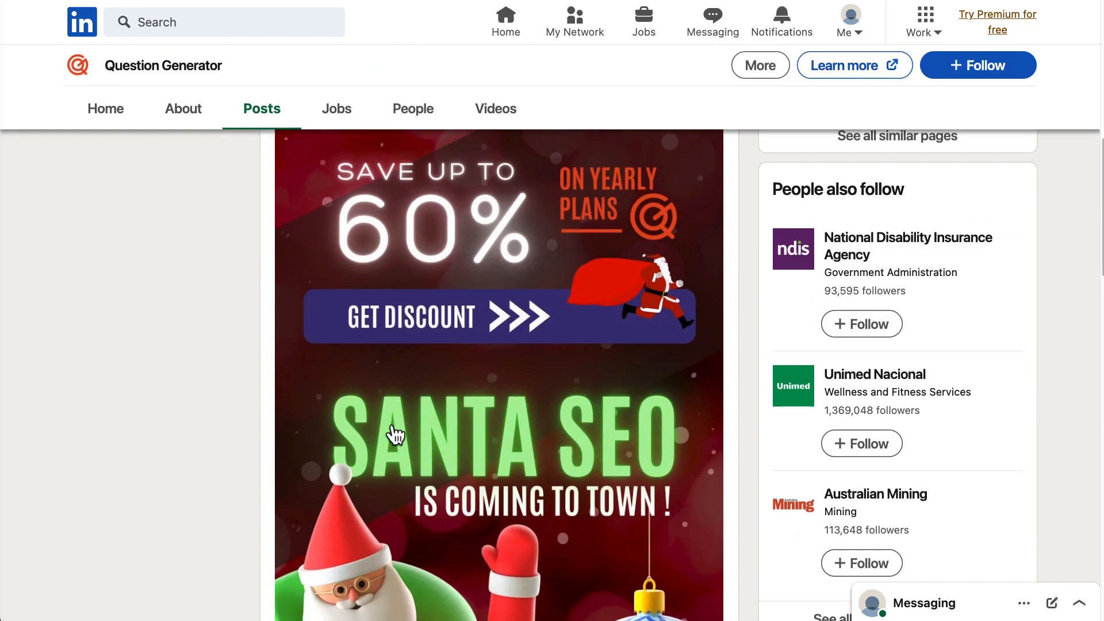
{"action": "scroll", "coordinate": [395, 433], "scroll_direction": "down", "scroll_amount": 15}
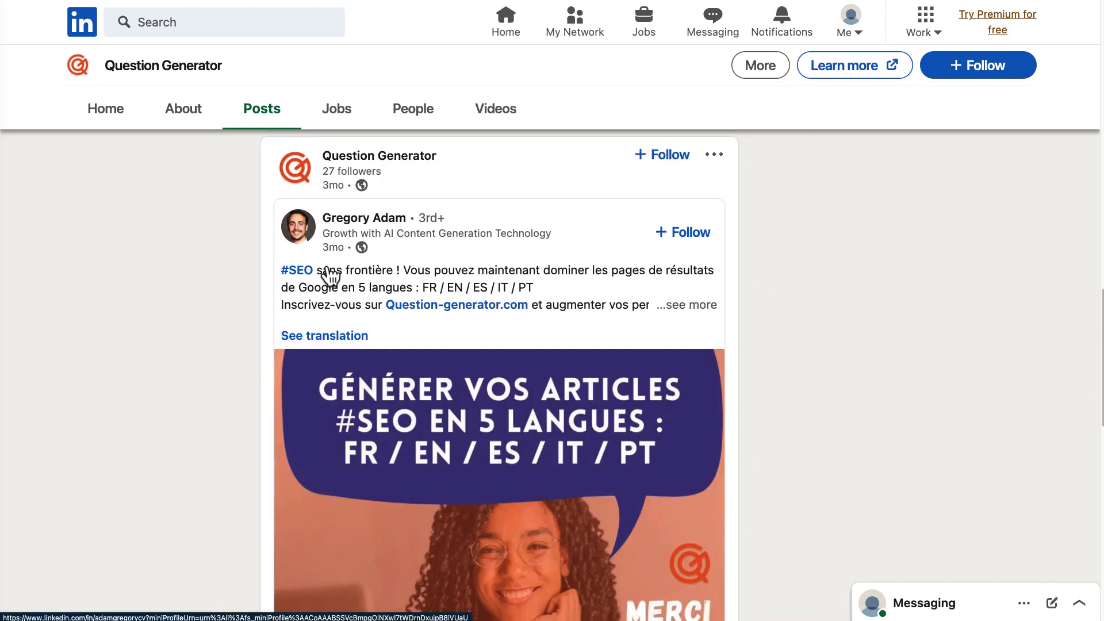
{"action": "left_click", "coordinate": [701, 306]}
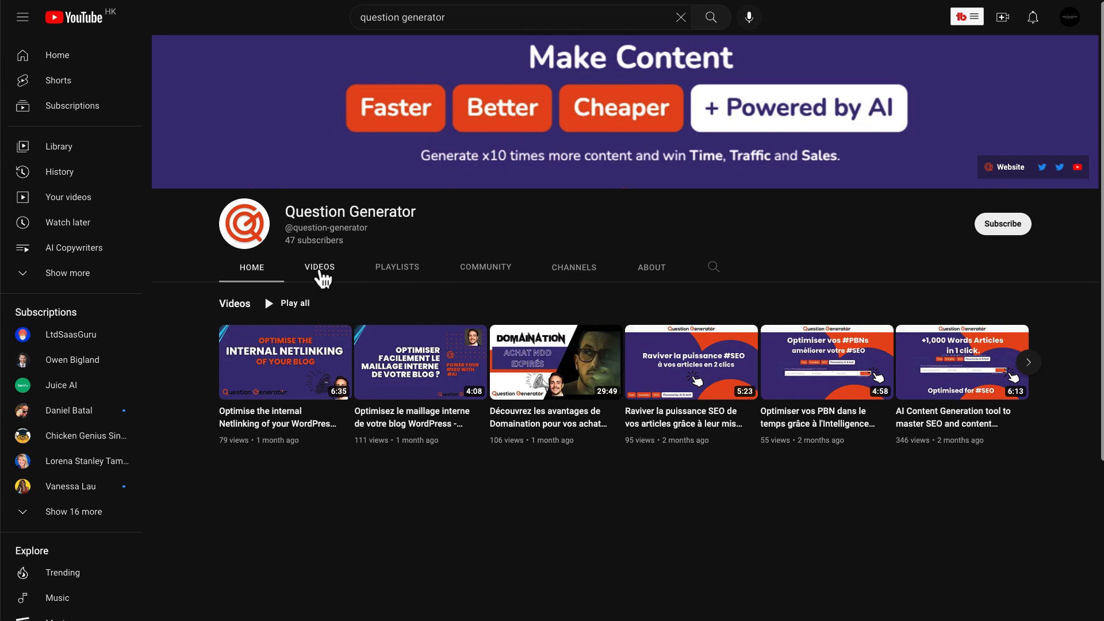
View the full list of videos on Question Generator's YouTube channel
{"action": "left_click", "coordinate": [325, 277]}
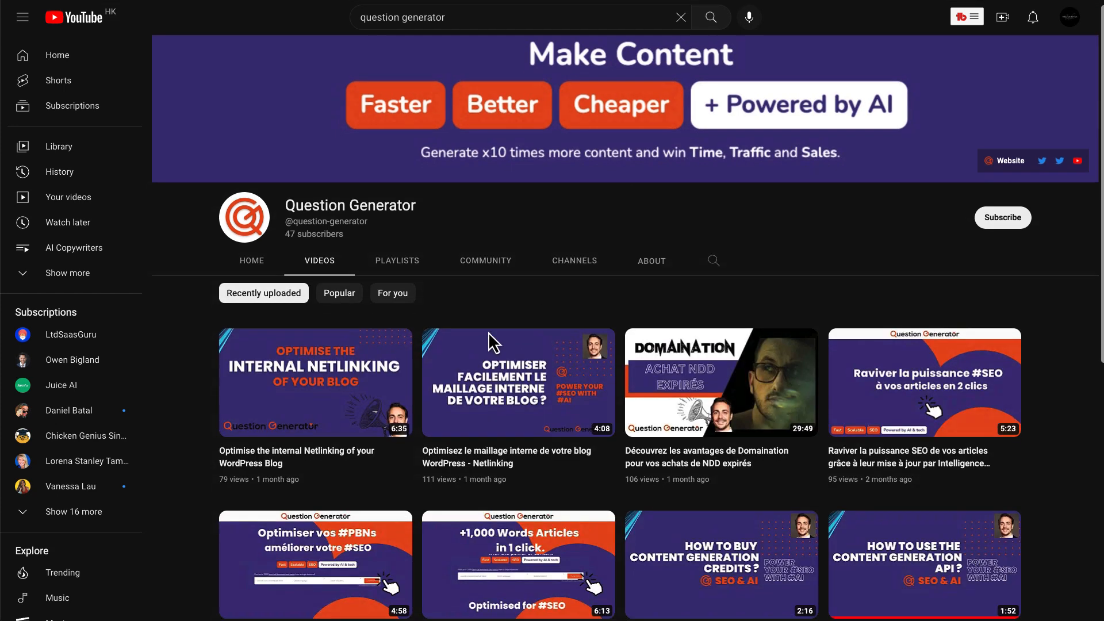
{"action": "scroll", "coordinate": [488, 333], "scroll_direction": "down", "scroll_amount": 2}
{"action": "scroll", "coordinate": [491, 340], "scroll_direction": "down", "scroll_amount": 1}
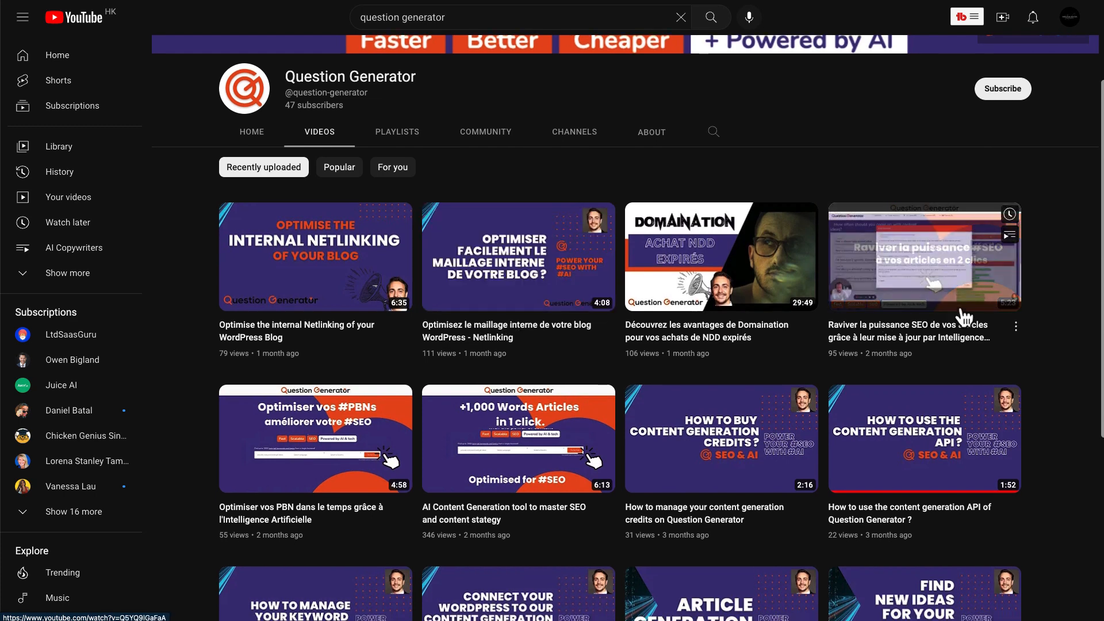
{"action": "scroll", "coordinate": [1097, 494], "scroll_direction": "down", "scroll_amount": 5}
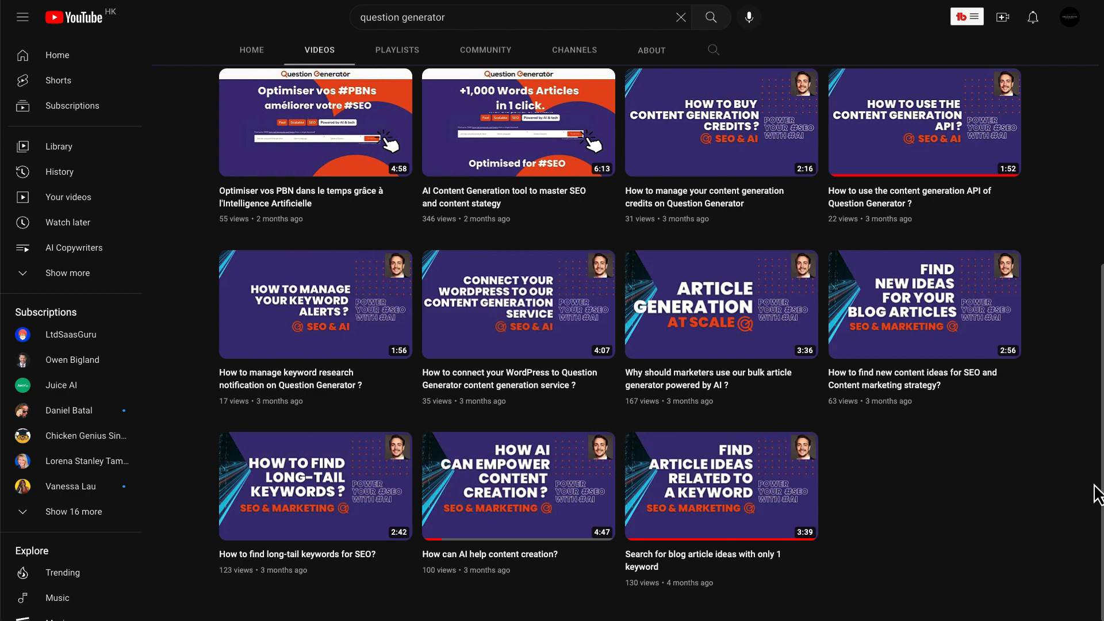
{"action": "scroll", "coordinate": [1099, 485], "scroll_direction": "up", "scroll_amount": 8}
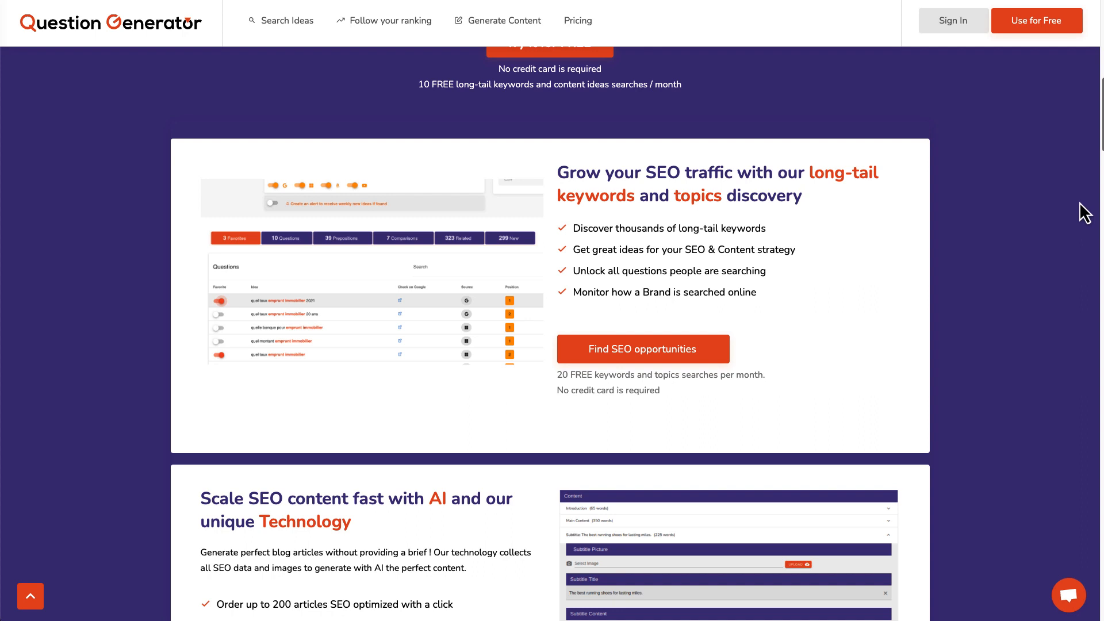
Review the feature sections on the Question Generator homepage, from long-tail keyword discovery to API access, keyword tracking and subscription plans
{"action": "scroll", "coordinate": [964, 396], "scroll_direction": "down", "scroll_amount": 10}
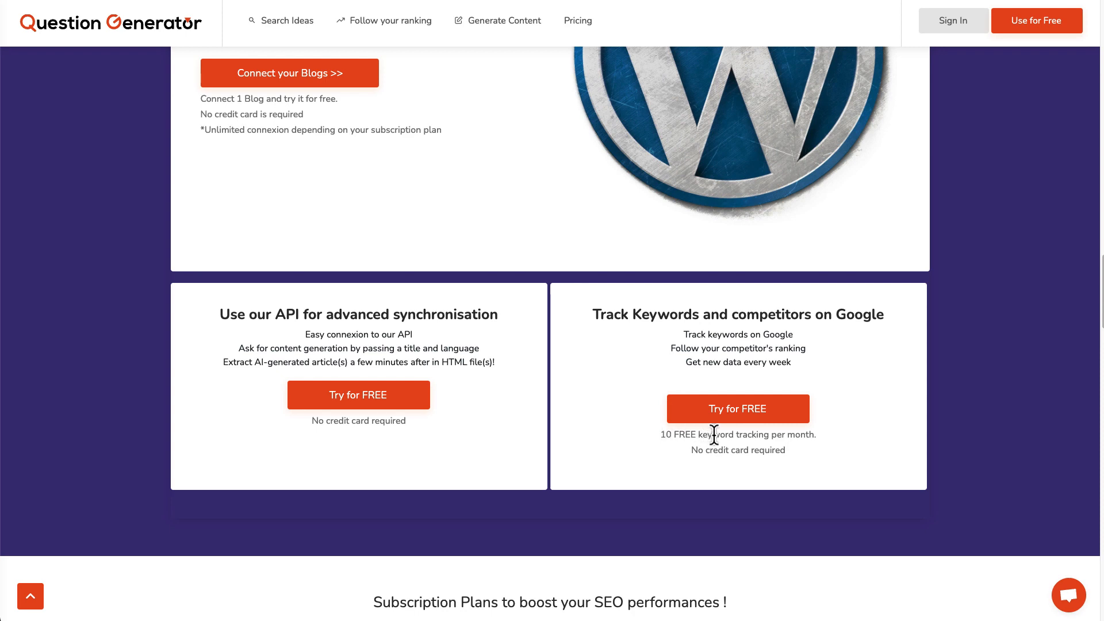
{"action": "scroll", "coordinate": [702, 335], "scroll_direction": "down", "scroll_amount": 1}
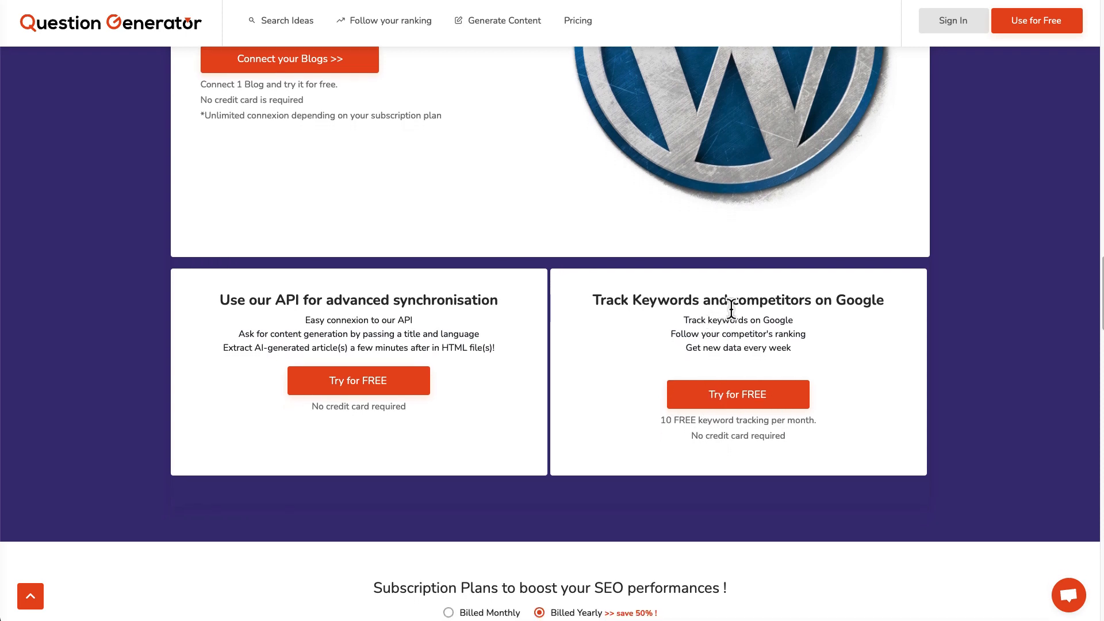
{"action": "scroll", "coordinate": [902, 374], "scroll_direction": "down", "scroll_amount": 4}
{"action": "scroll", "coordinate": [902, 374], "scroll_direction": "down", "scroll_amount": 1}
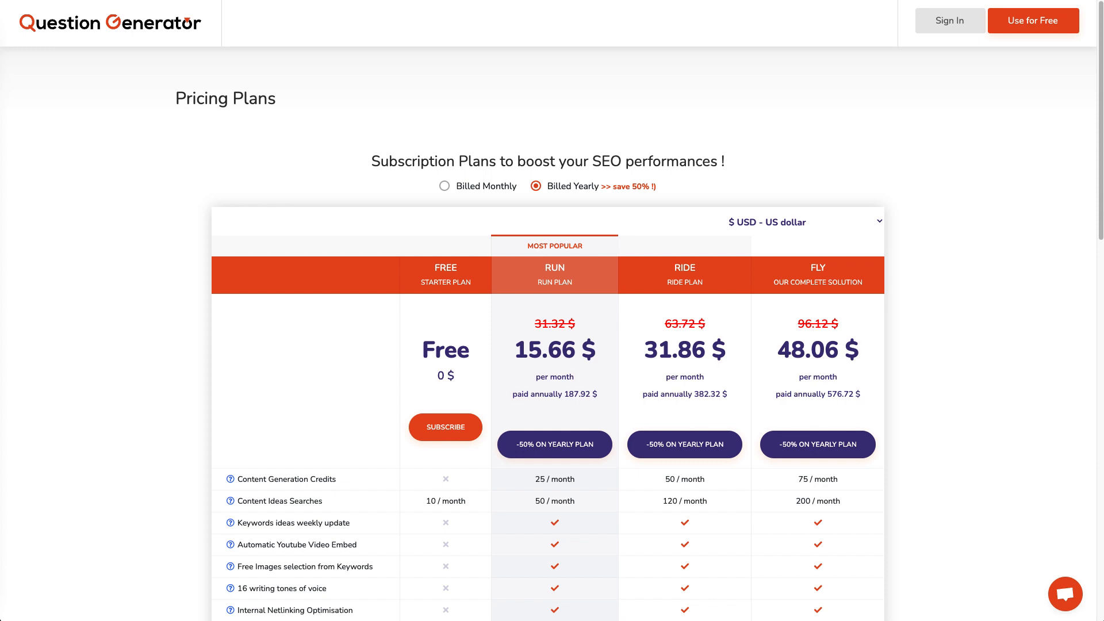
Set the pricing table's currency to € EURO - euro
{"action": "left_click", "coordinate": [822, 230]}
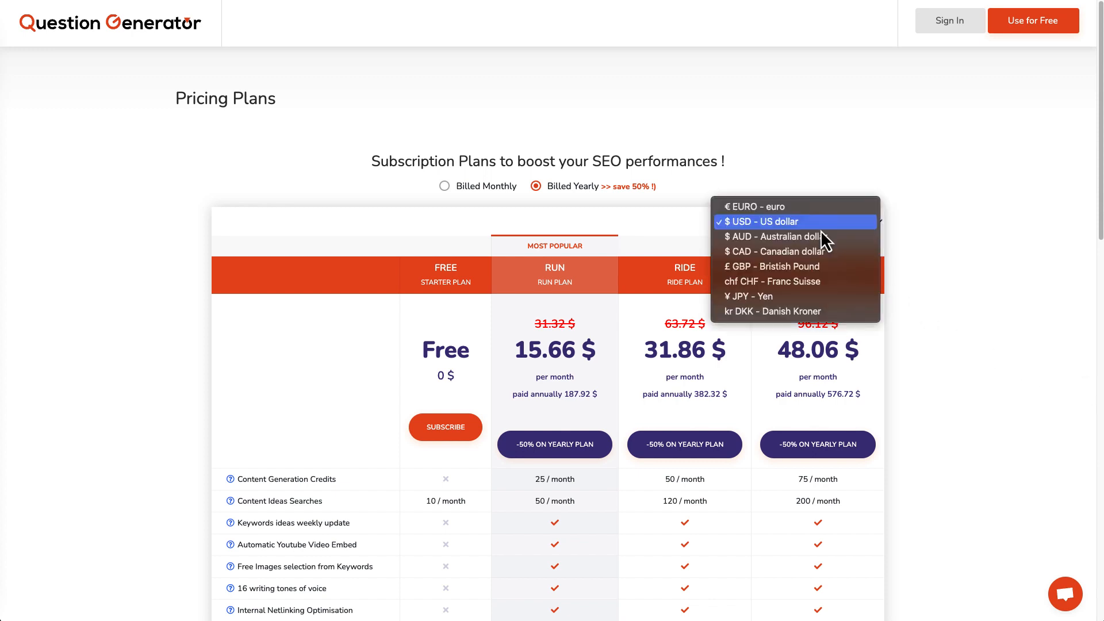
{"action": "left_click", "coordinate": [821, 229]}
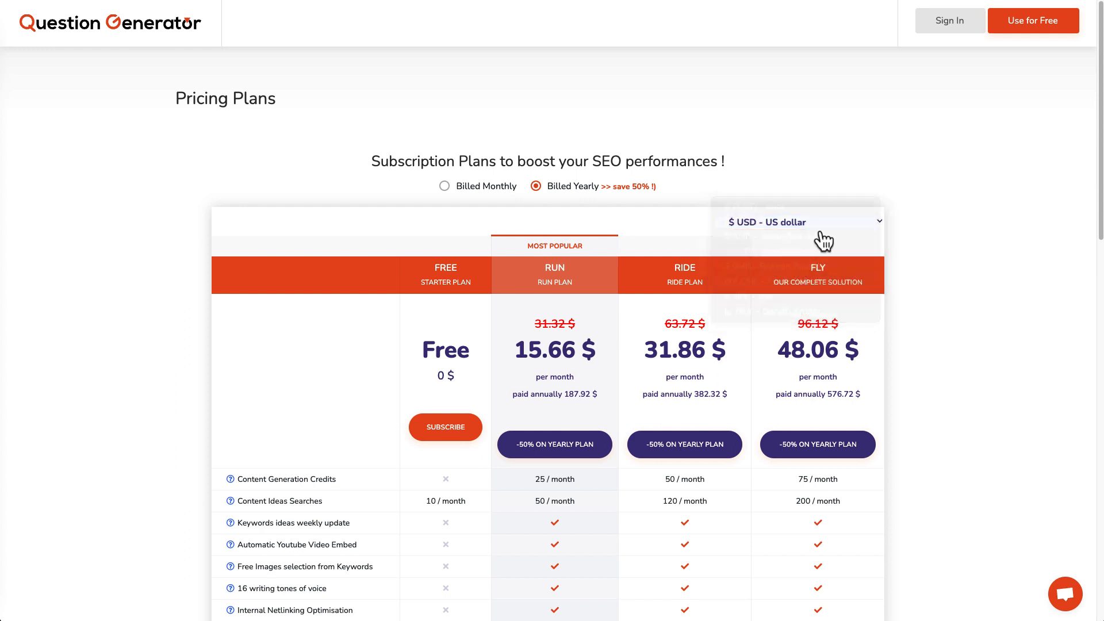
{"action": "left_click", "coordinate": [821, 231]}
{"action": "left_click", "coordinate": [810, 213]}
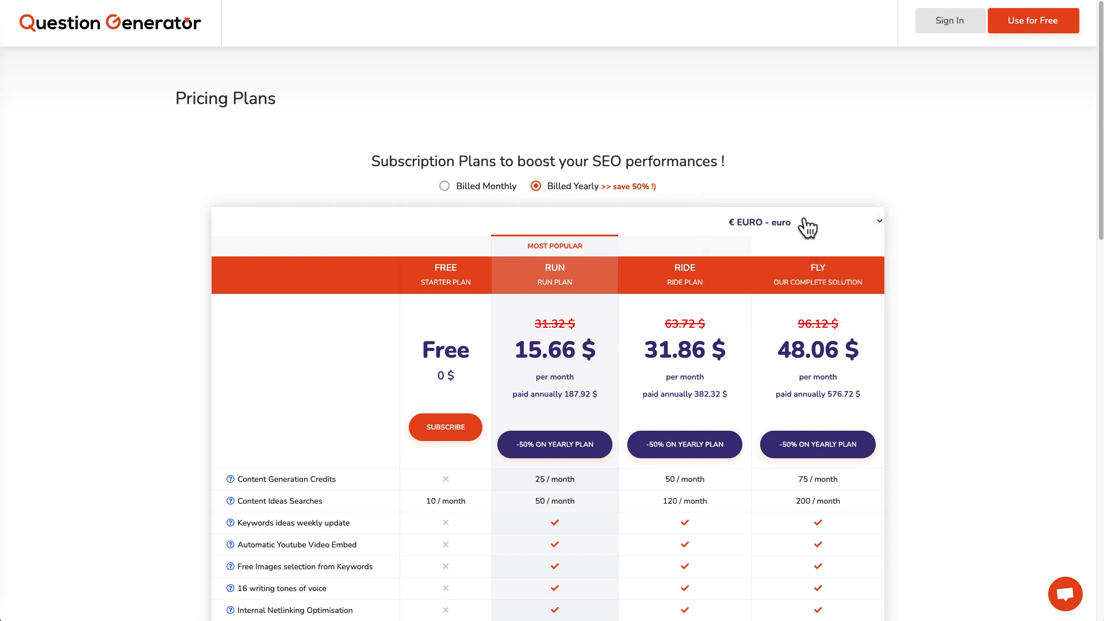
Set the pricing table's currency back to $ USD - US dollar
{"action": "left_click", "coordinate": [808, 223]}
{"action": "left_click", "coordinate": [797, 233]}
{"action": "scroll", "coordinate": [900, 270], "scroll_direction": "down", "scroll_amount": 3}
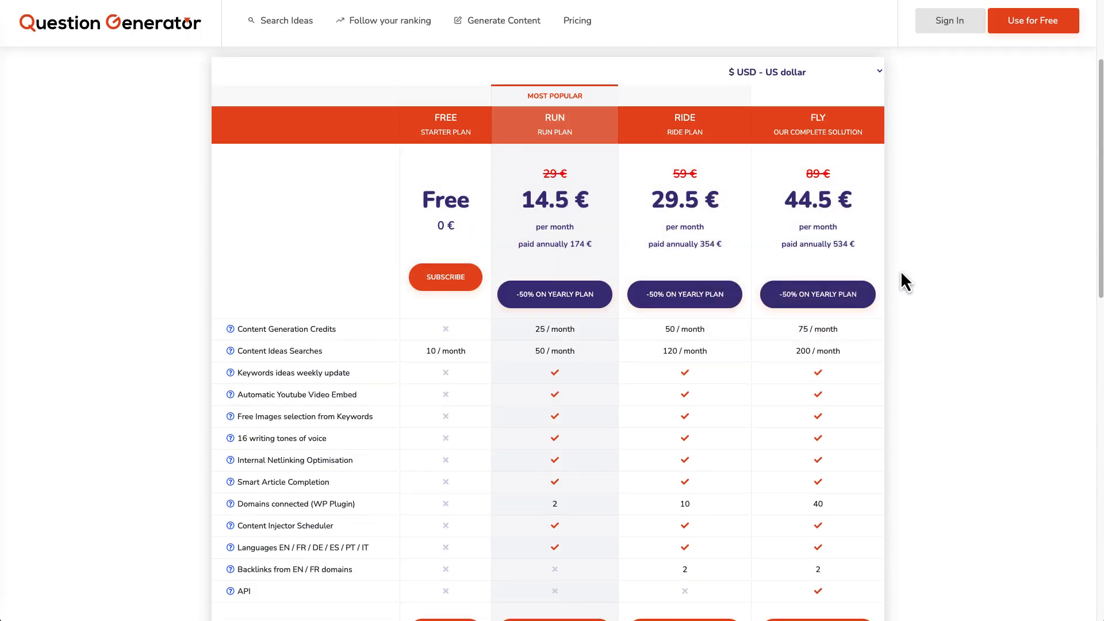
{"action": "left_click", "coordinate": [791, 75]}
{"action": "left_click", "coordinate": [781, 103]}
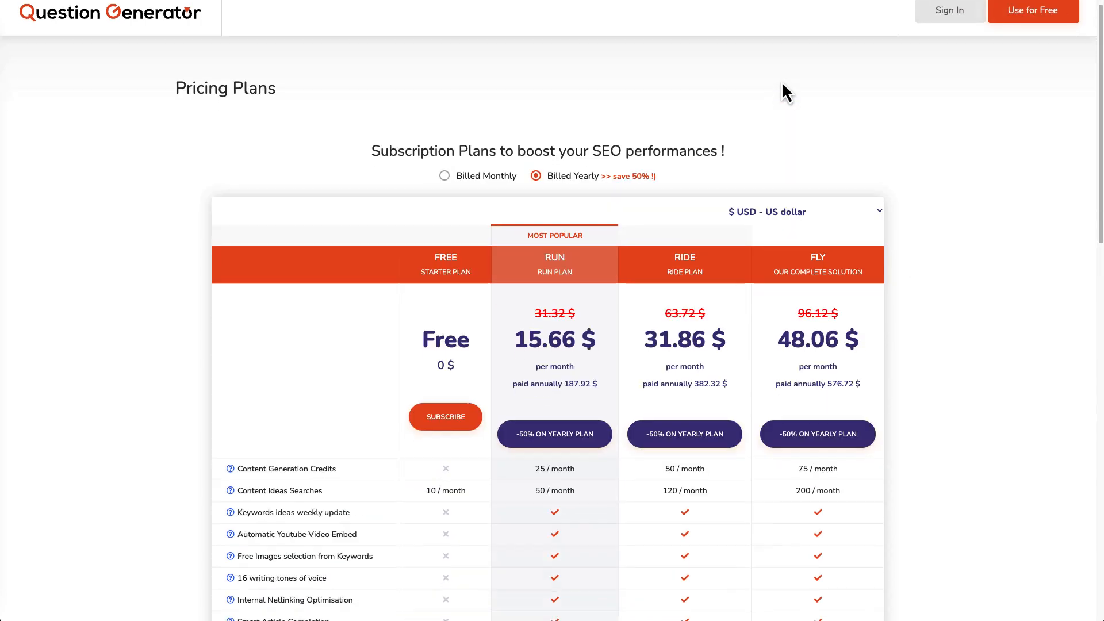
Compare the credits, searches, connected domains and other features of the Free, Run, Ride and Fly plans
{"action": "scroll", "coordinate": [923, 215], "scroll_direction": "down", "scroll_amount": 3}
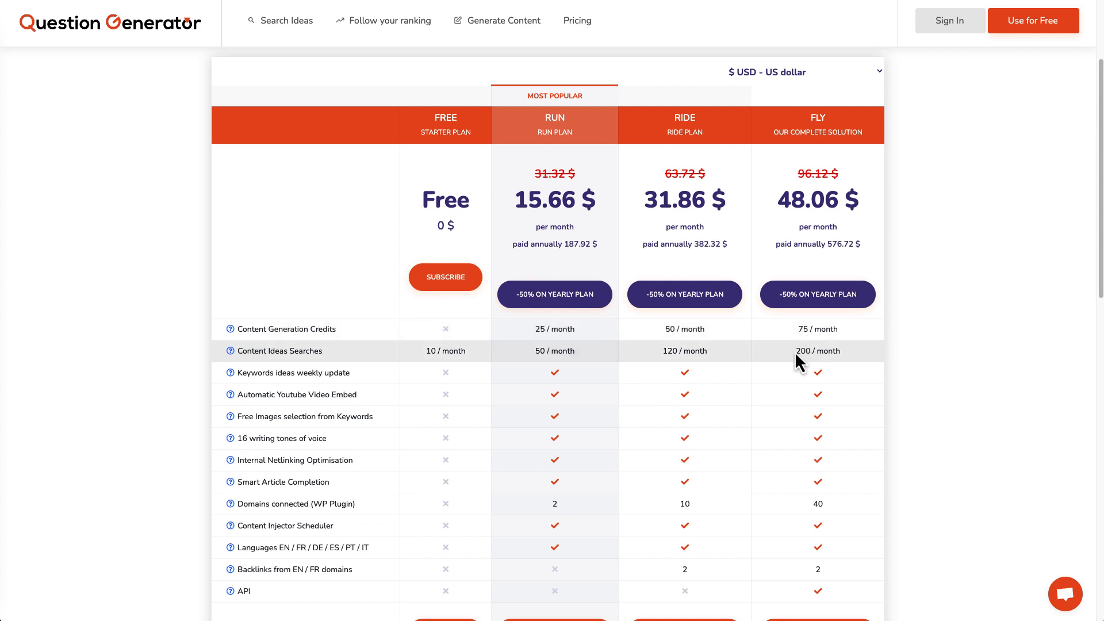
{"action": "scroll", "coordinate": [583, 144], "scroll_direction": "down", "scroll_amount": 1}
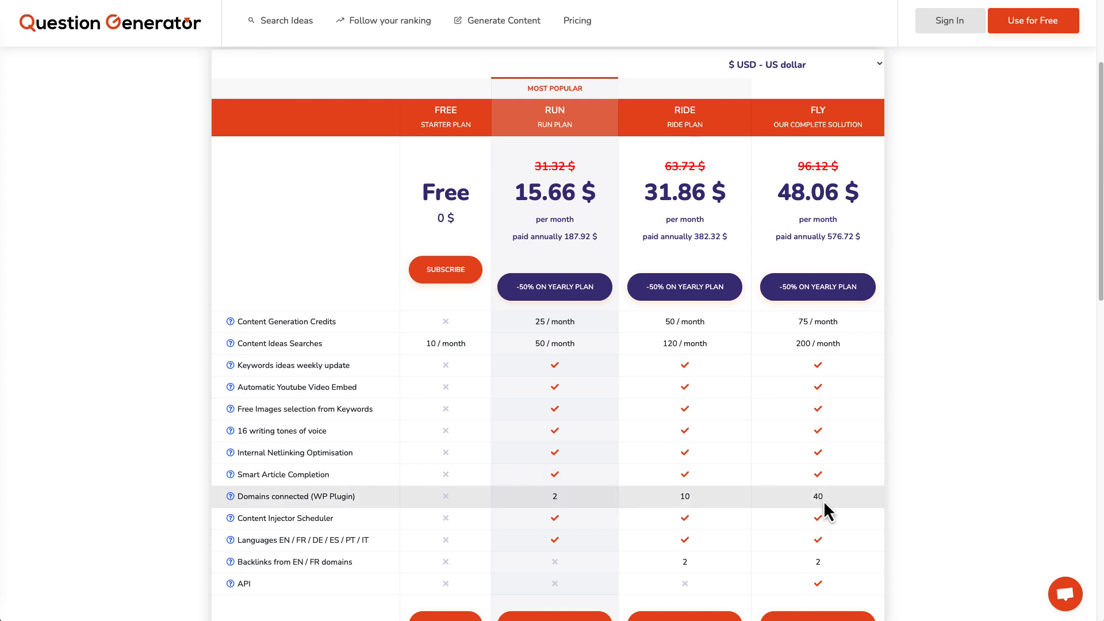
{"action": "scroll", "coordinate": [983, 265], "scroll_direction": "up", "scroll_amount": 3}
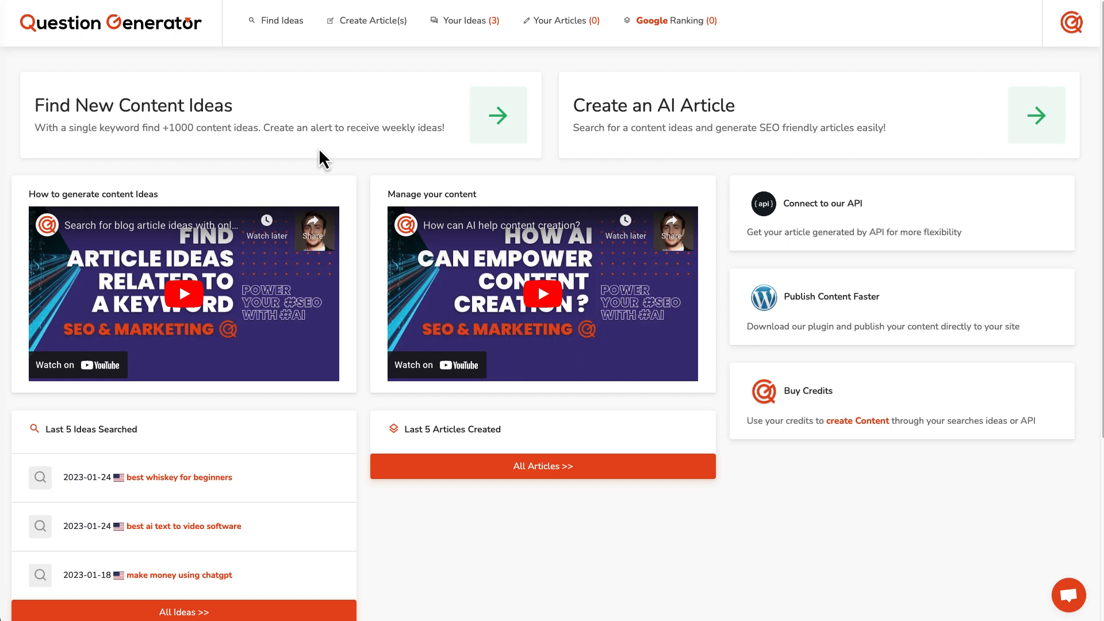
Start a new content ideas search and enter the keyword "best ai text to video software"
{"action": "left_click", "coordinate": [80, 127]}
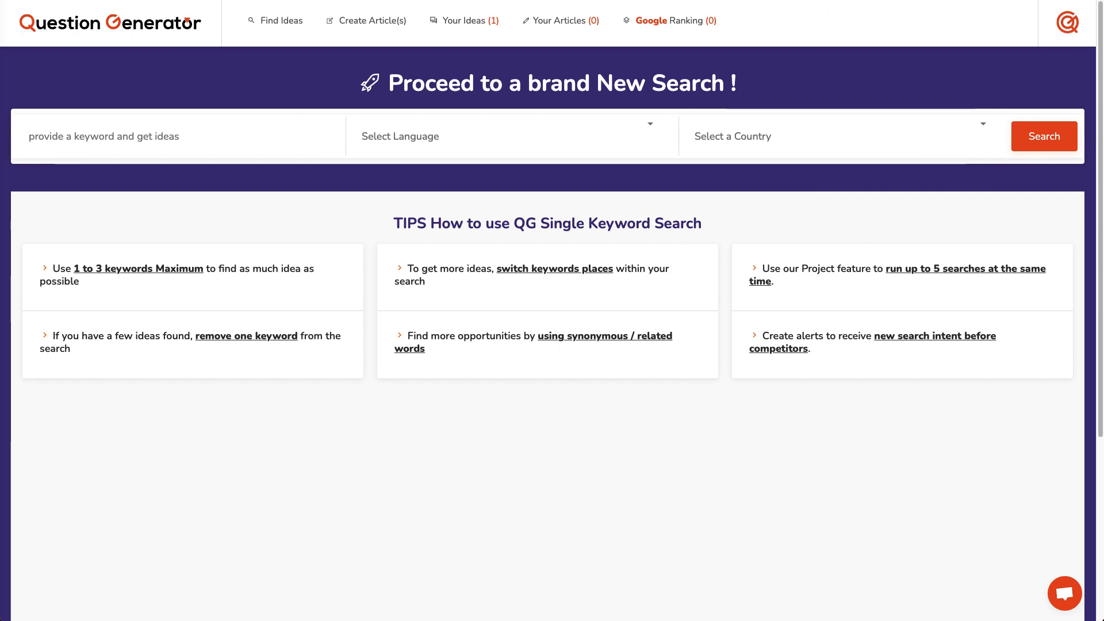
{"action": "type", "text": "best "}
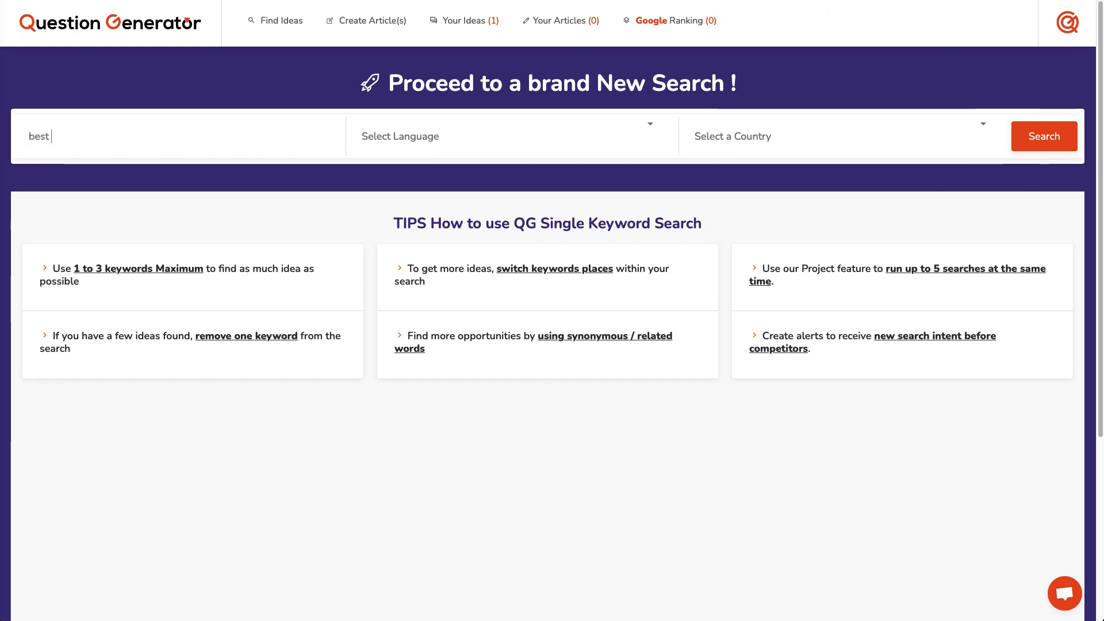
{"action": "type", "text": "ai text t"}
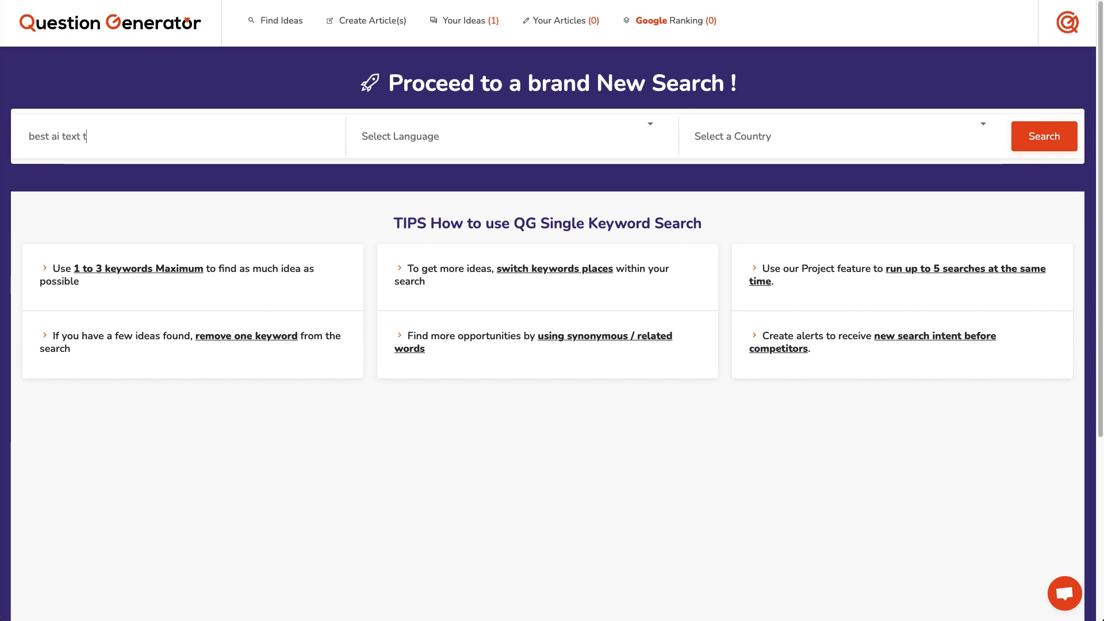
{"action": "type", "text": "o vodeo software"}
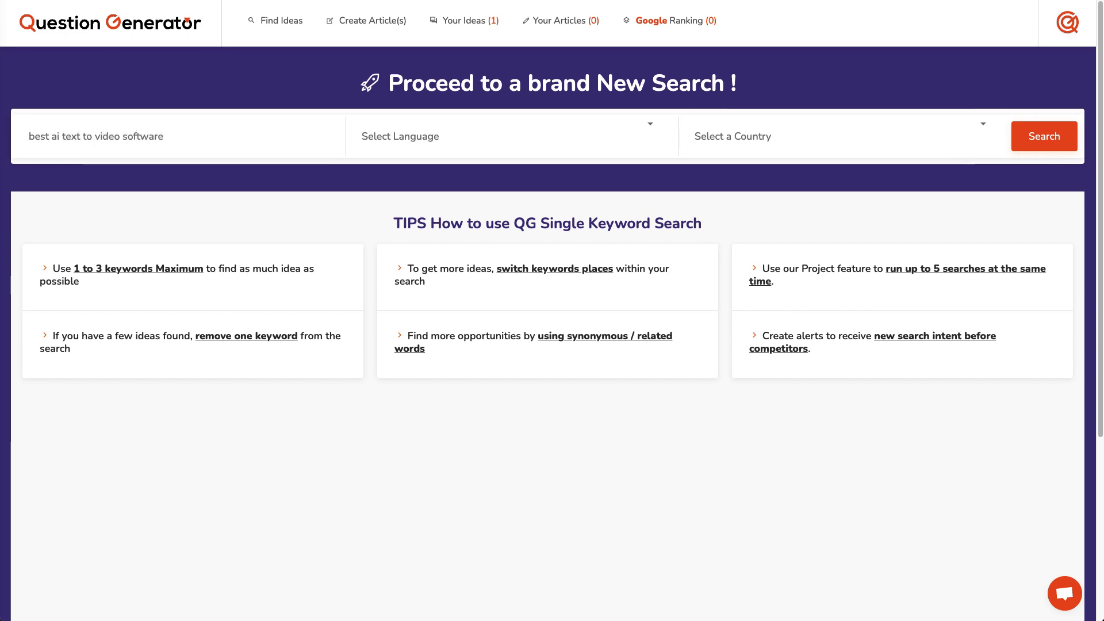
Set the language of the "best ai text to video software" search to English
{"action": "left_click", "coordinate": [475, 142]}
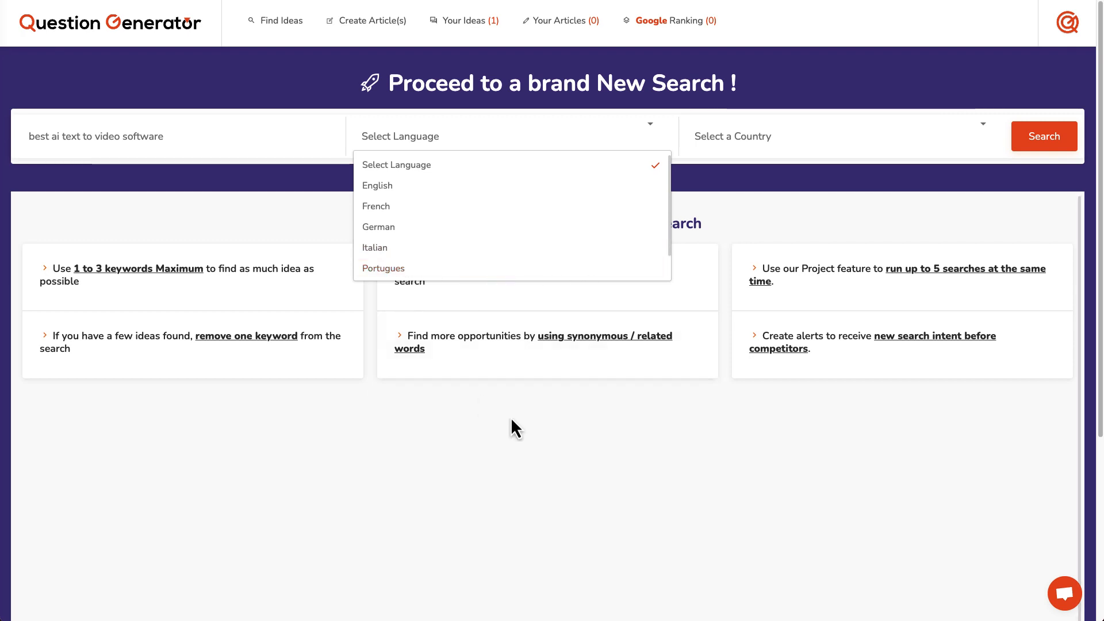
{"action": "left_click", "coordinate": [607, 435]}
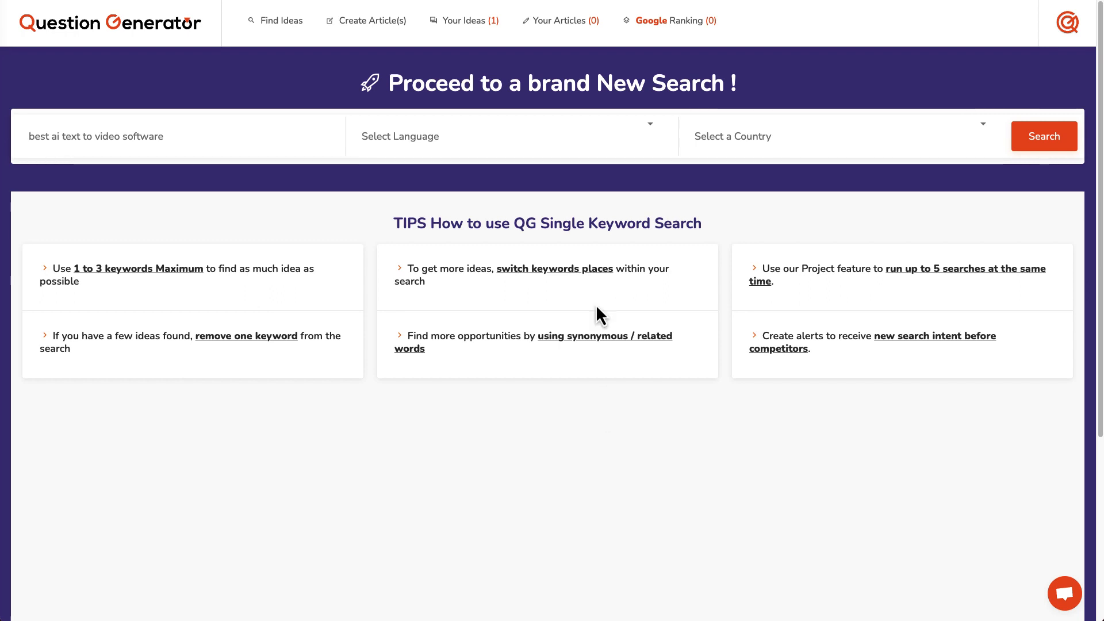
{"action": "left_click", "coordinate": [515, 153]}
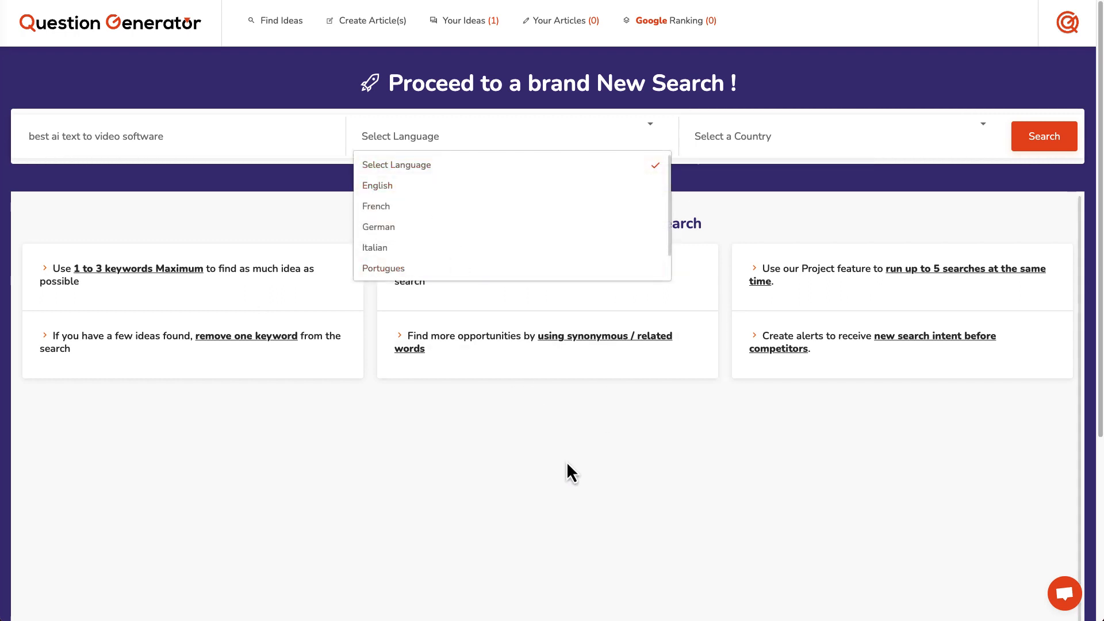
{"action": "left_click", "coordinate": [566, 501]}
{"action": "left_click", "coordinate": [744, 156]}
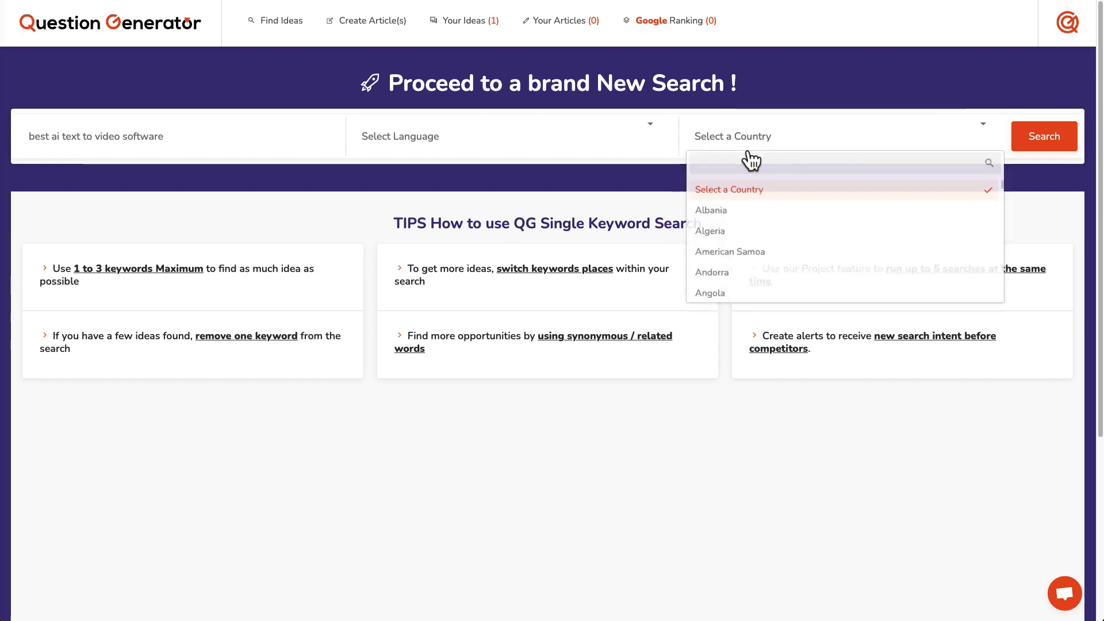
{"action": "left_click", "coordinate": [534, 161]}
{"action": "left_click", "coordinate": [391, 187]}
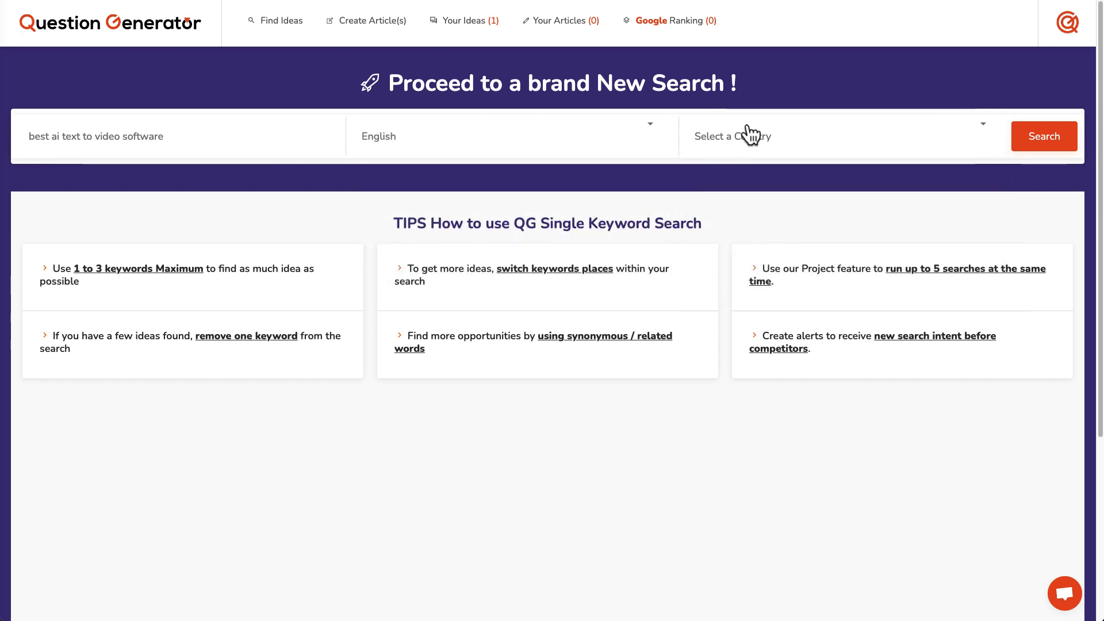
Set the search country to United States and run the "best ai text to video software" search
{"action": "left_click", "coordinate": [780, 151]}
{"action": "scroll", "coordinate": [784, 198], "scroll_direction": "down", "scroll_amount": 20}
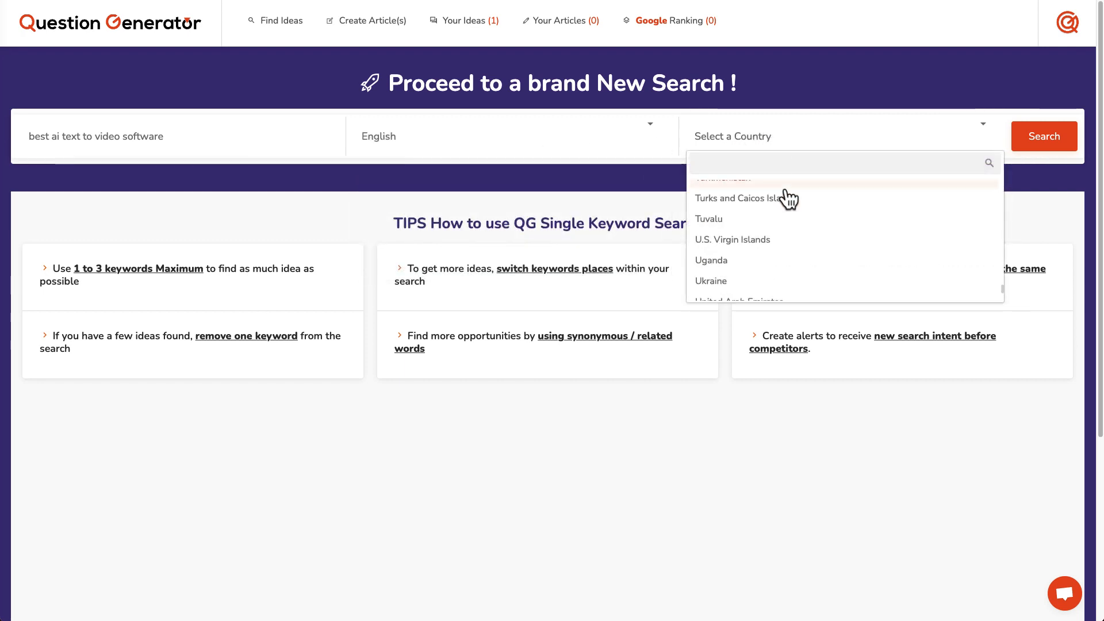
{"action": "scroll", "coordinate": [787, 197], "scroll_direction": "up", "scroll_amount": 20}
{"action": "scroll", "coordinate": [795, 242], "scroll_direction": "down", "scroll_amount": 2}
{"action": "scroll", "coordinate": [795, 249], "scroll_direction": "down", "scroll_amount": 20}
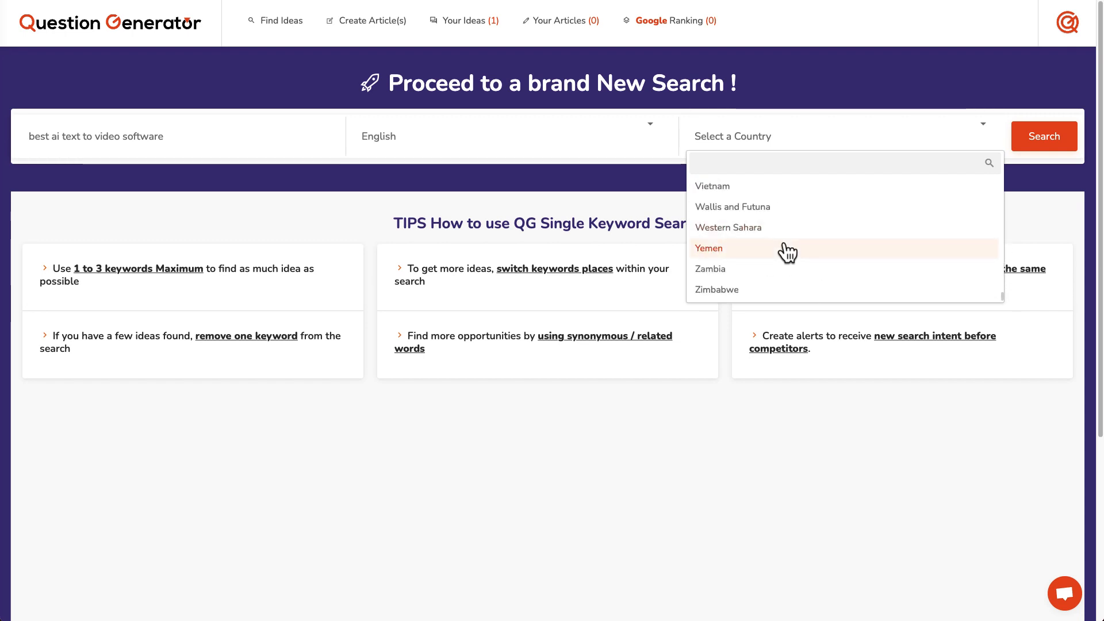
{"action": "scroll", "coordinate": [794, 250], "scroll_direction": "up", "scroll_amount": 20}
{"action": "scroll", "coordinate": [788, 251], "scroll_direction": "down", "scroll_amount": 20}
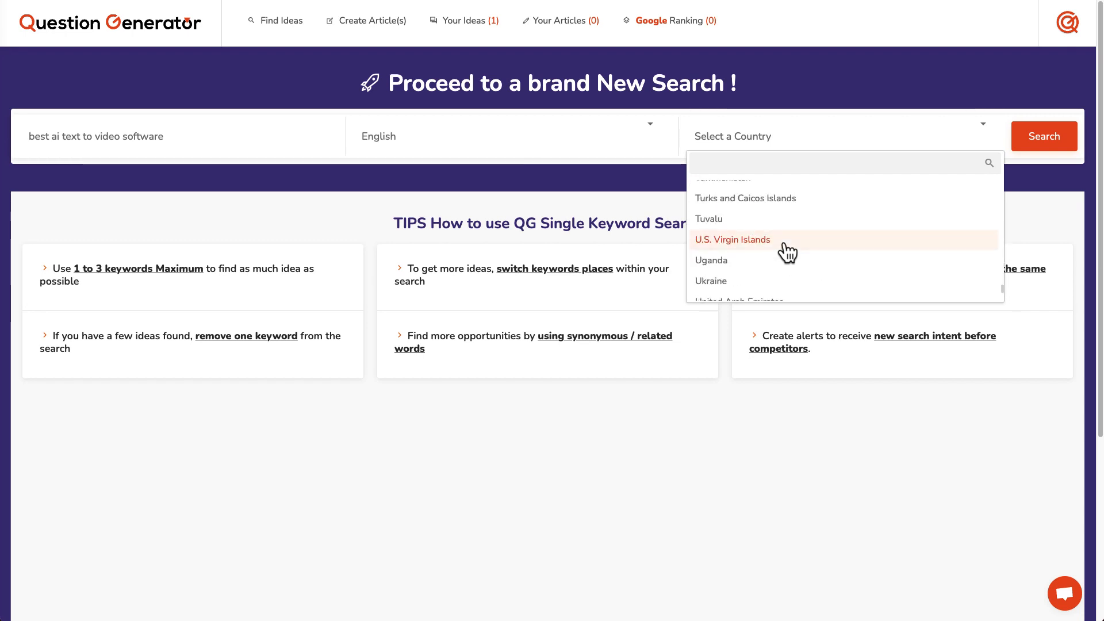
{"action": "left_click", "coordinate": [771, 265]}
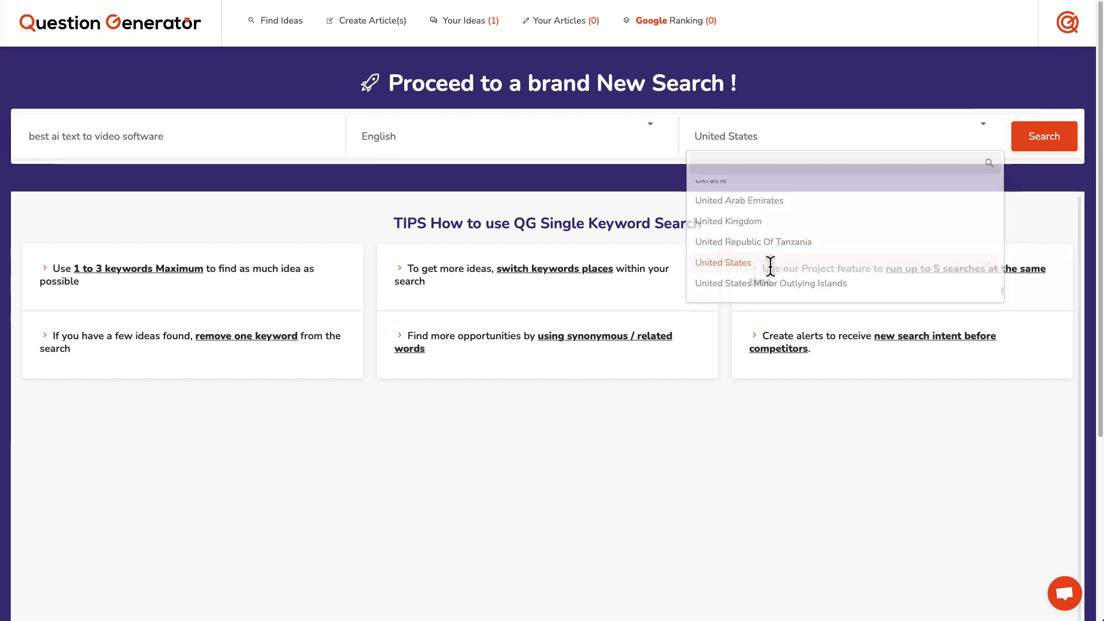
{"action": "left_click", "coordinate": [1052, 146]}
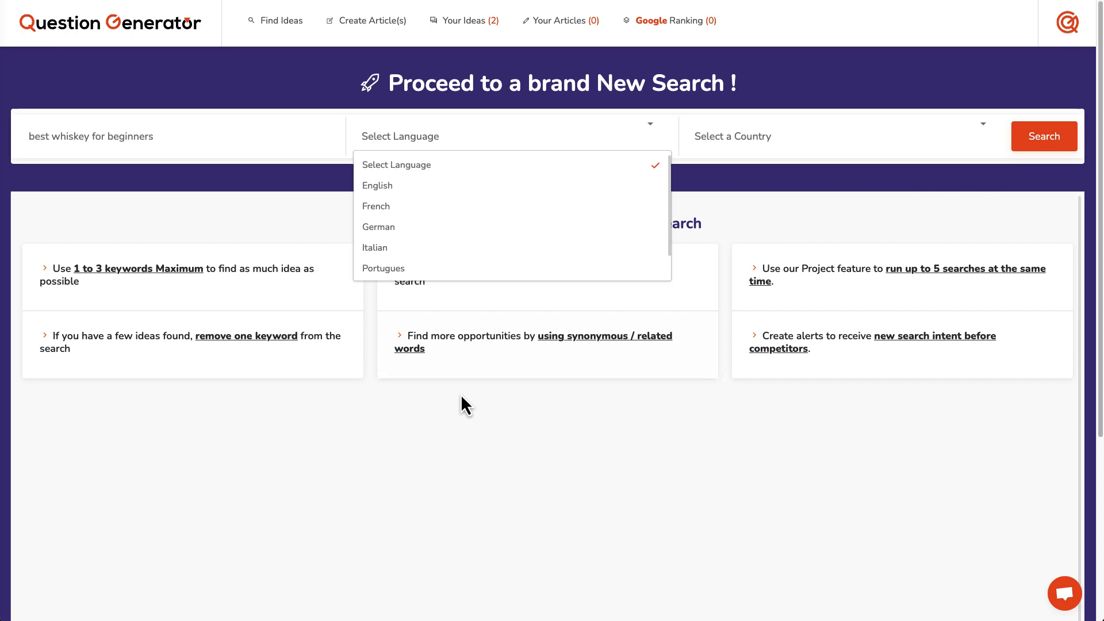
Run the "best whiskey for beginners" ideas search with English as the language and United States as the country
{"action": "left_click", "coordinate": [461, 402]}
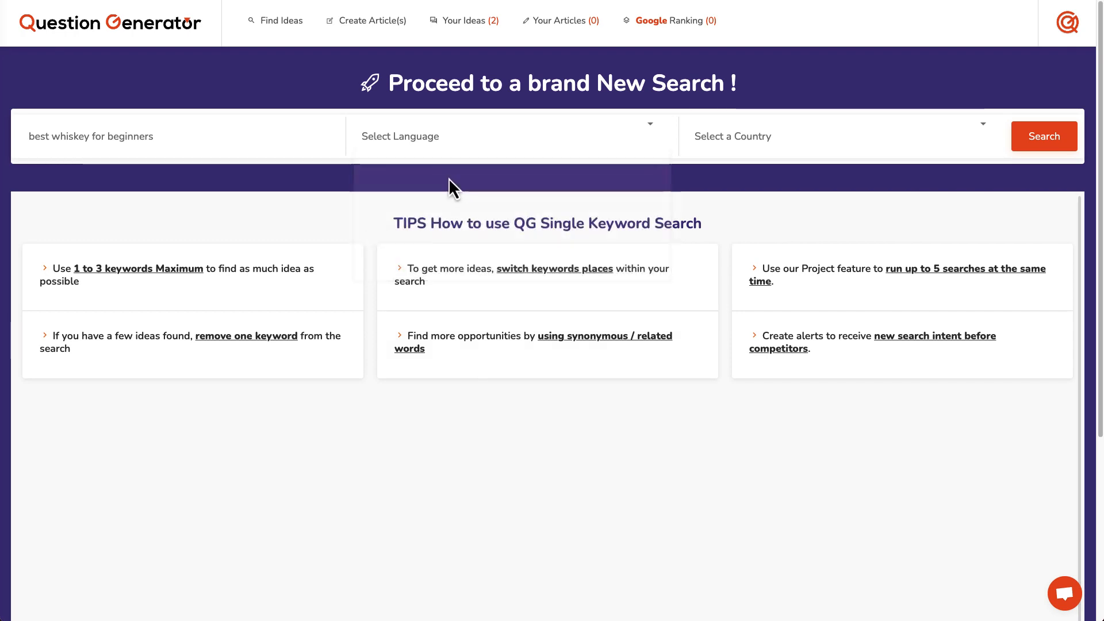
{"action": "left_click", "coordinate": [444, 135]}
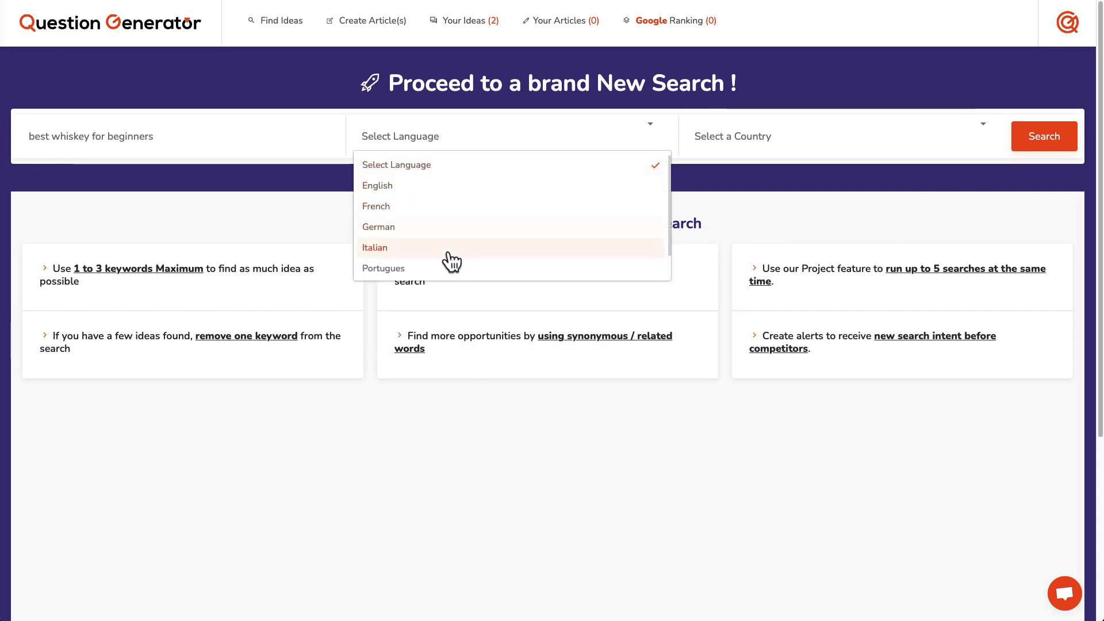
{"action": "left_click", "coordinate": [454, 186]}
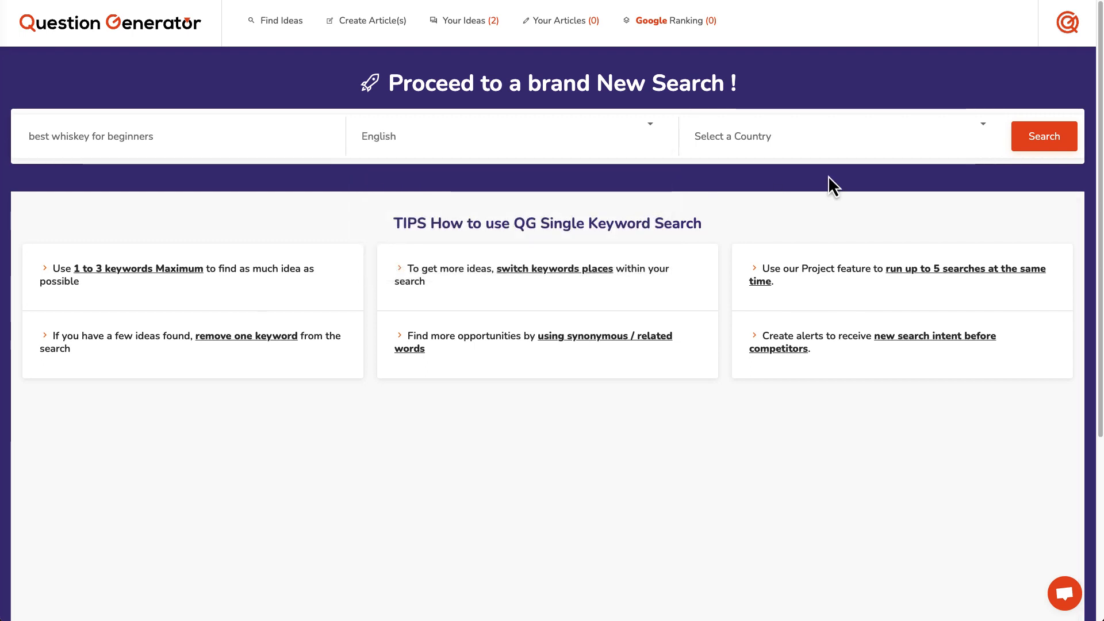
{"action": "left_click", "coordinate": [762, 157]}
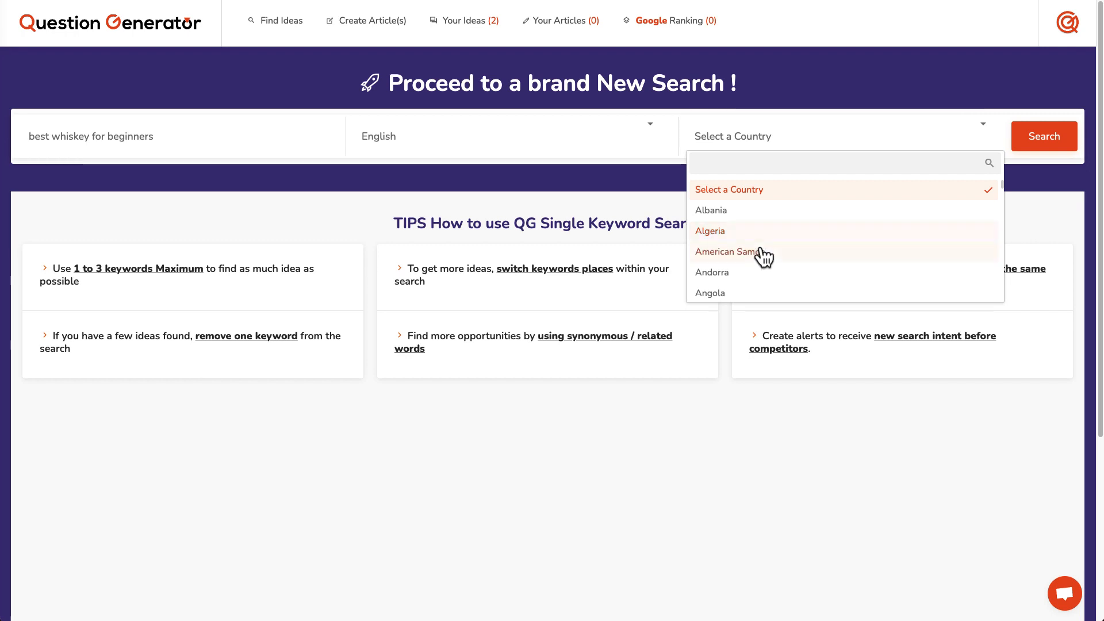
{"action": "scroll", "coordinate": [764, 257], "scroll_direction": "down", "scroll_amount": 20}
{"action": "scroll", "coordinate": [764, 255], "scroll_direction": "down", "scroll_amount": 3}
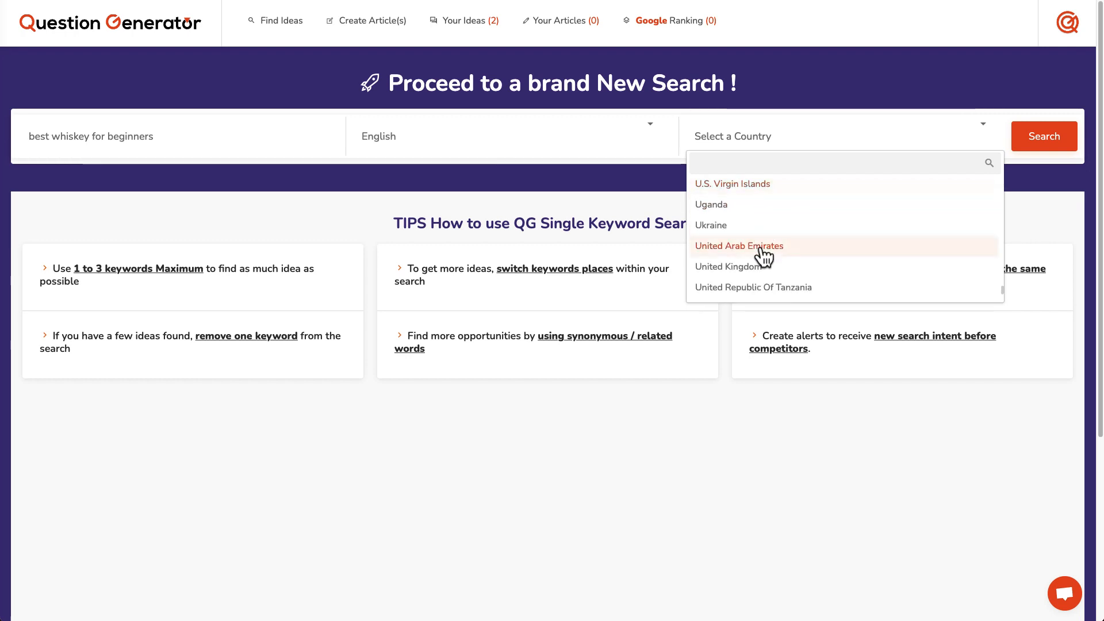
{"action": "left_click", "coordinate": [756, 278]}
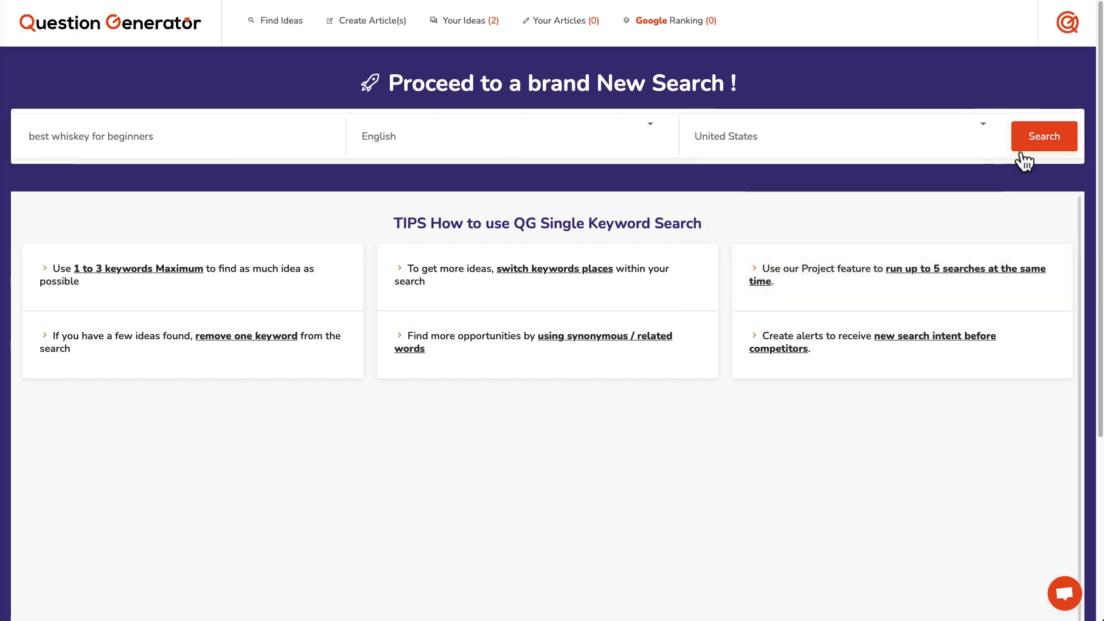
{"action": "left_click", "coordinate": [1038, 143]}
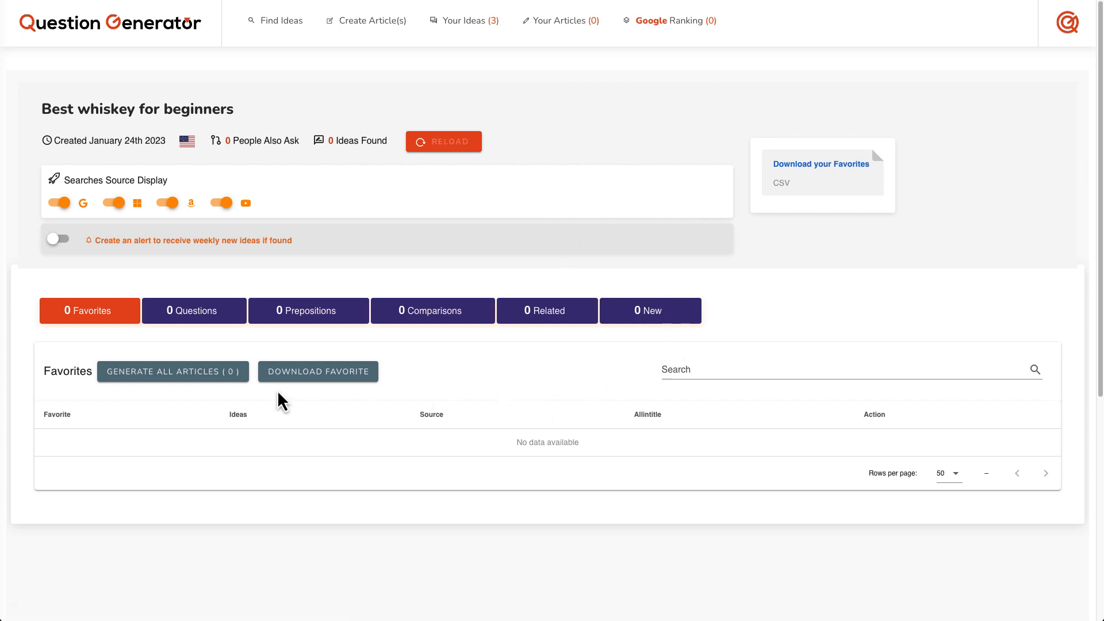
Show the Questions ideas and mark "what's the best whiskey for beginners" as a favorite
{"action": "scroll", "coordinate": [552, 251], "scroll_direction": "down", "scroll_amount": 1}
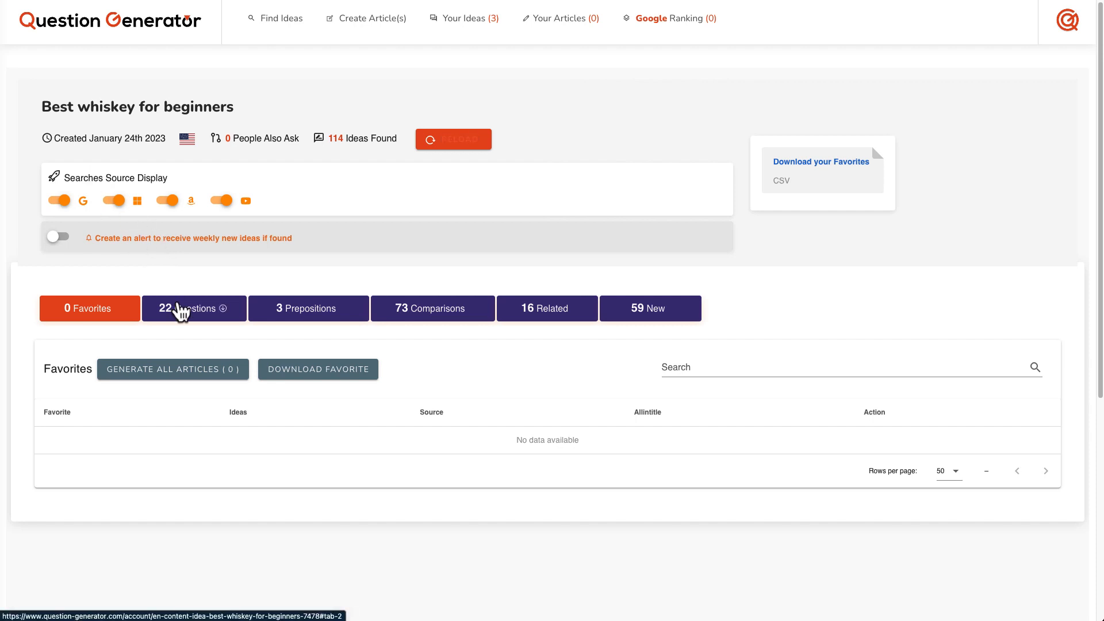
{"action": "left_click", "coordinate": [181, 311]}
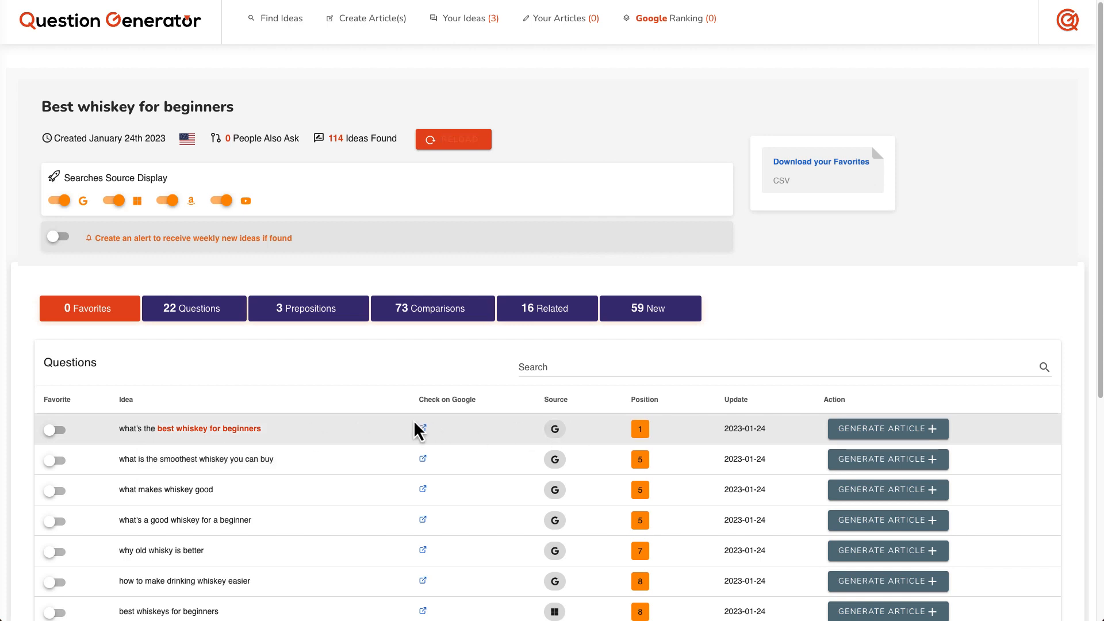
{"action": "scroll", "coordinate": [414, 428], "scroll_direction": "down", "scroll_amount": 1}
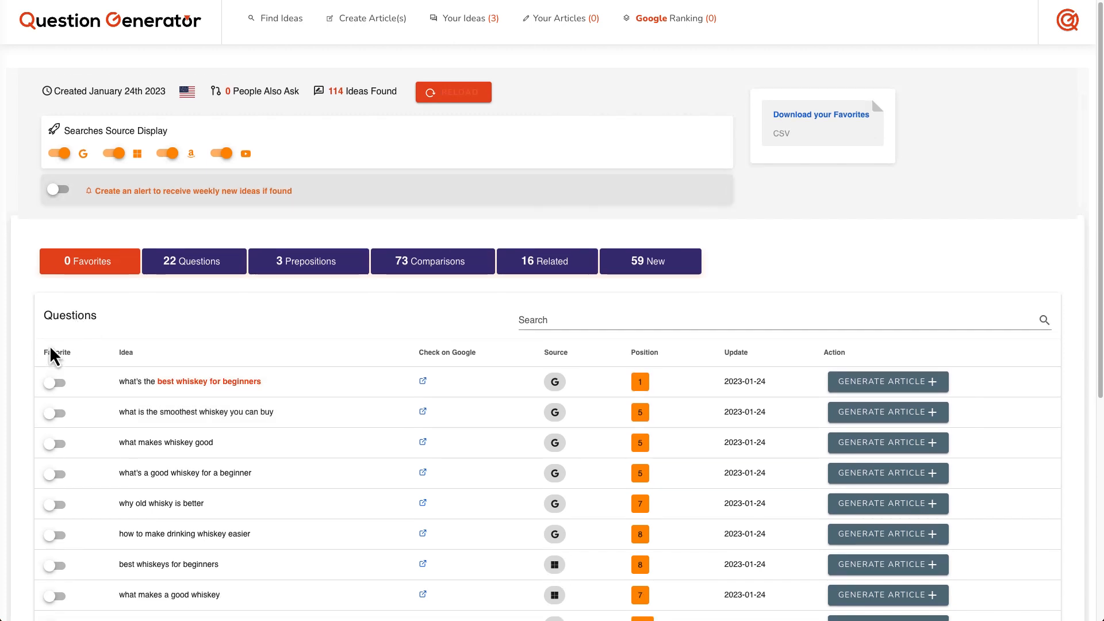
{"action": "left_click", "coordinate": [52, 384]}
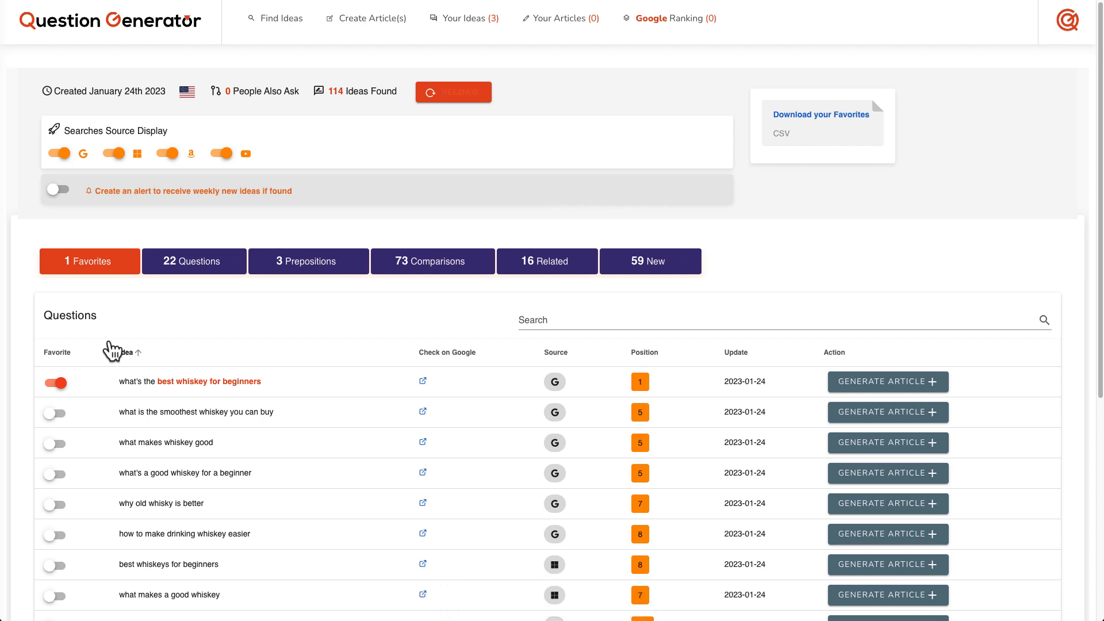
Look through the Questions ideas and turn off Amazon and YouTube as displayed search sources
{"action": "scroll", "coordinate": [303, 370], "scroll_direction": "down", "scroll_amount": 5}
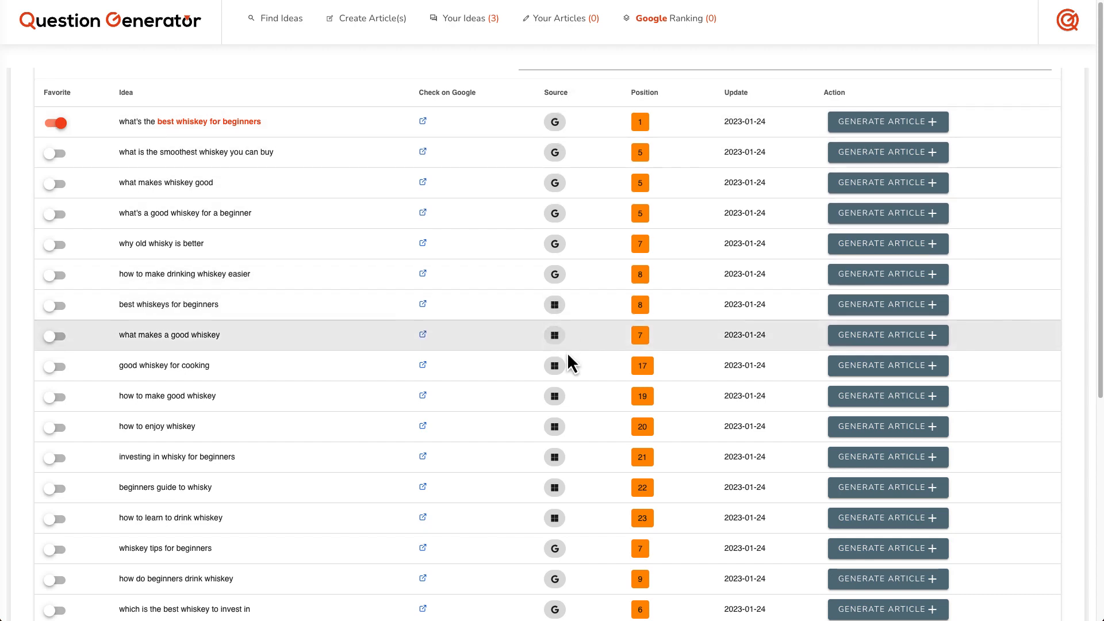
{"action": "scroll", "coordinate": [552, 525], "scroll_direction": "down", "scroll_amount": 5}
{"action": "scroll", "coordinate": [552, 525], "scroll_direction": "up", "scroll_amount": 10}
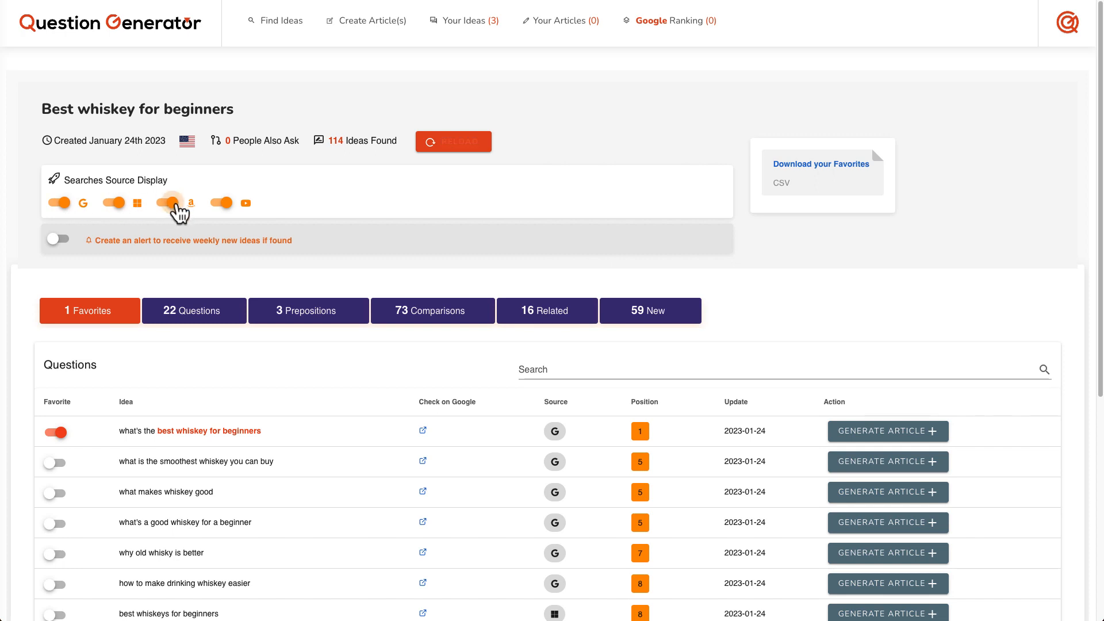
{"action": "left_click", "coordinate": [176, 205]}
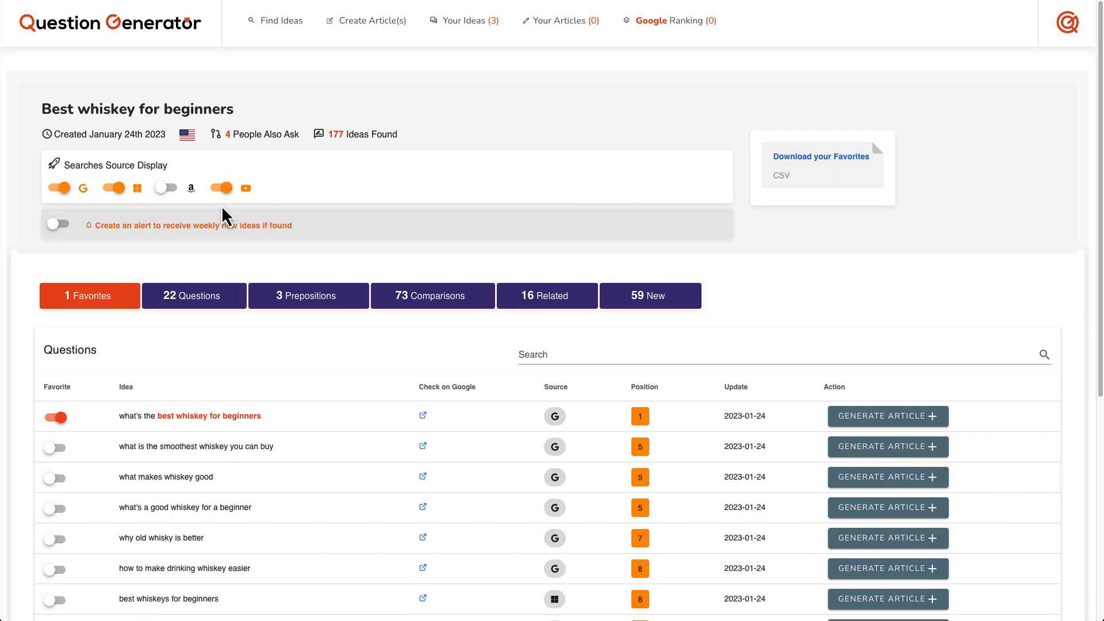
{"action": "left_click", "coordinate": [223, 189]}
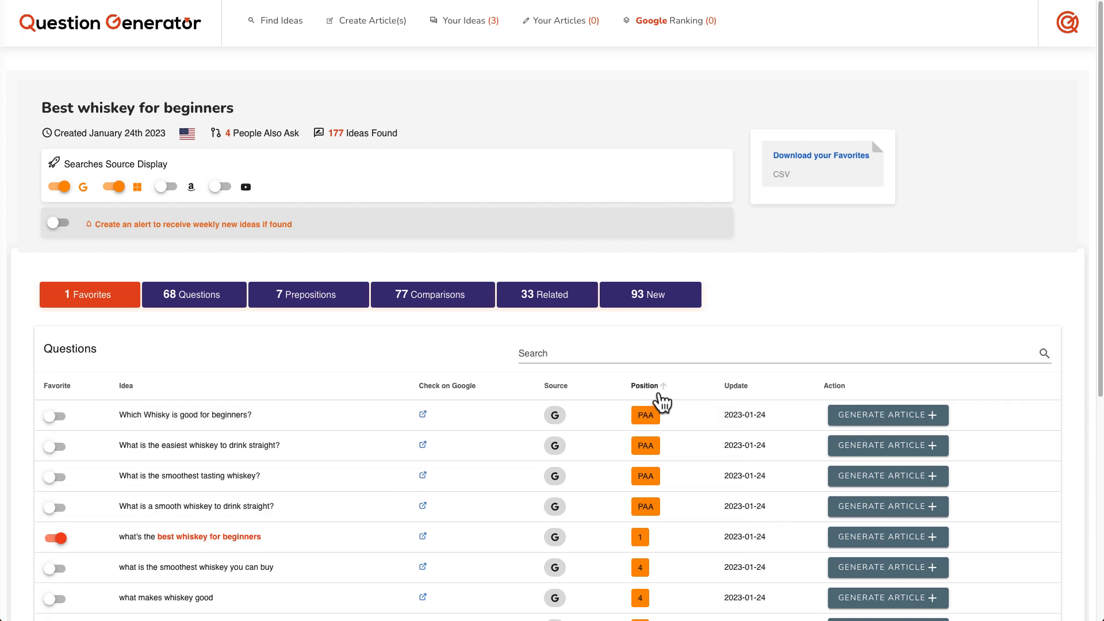
Examine the Position values of the Questions ideas, including the entries labelled PAA
{"action": "scroll", "coordinate": [652, 425], "scroll_direction": "down", "scroll_amount": 1}
{"action": "scroll", "coordinate": [646, 526], "scroll_direction": "down", "scroll_amount": 1}
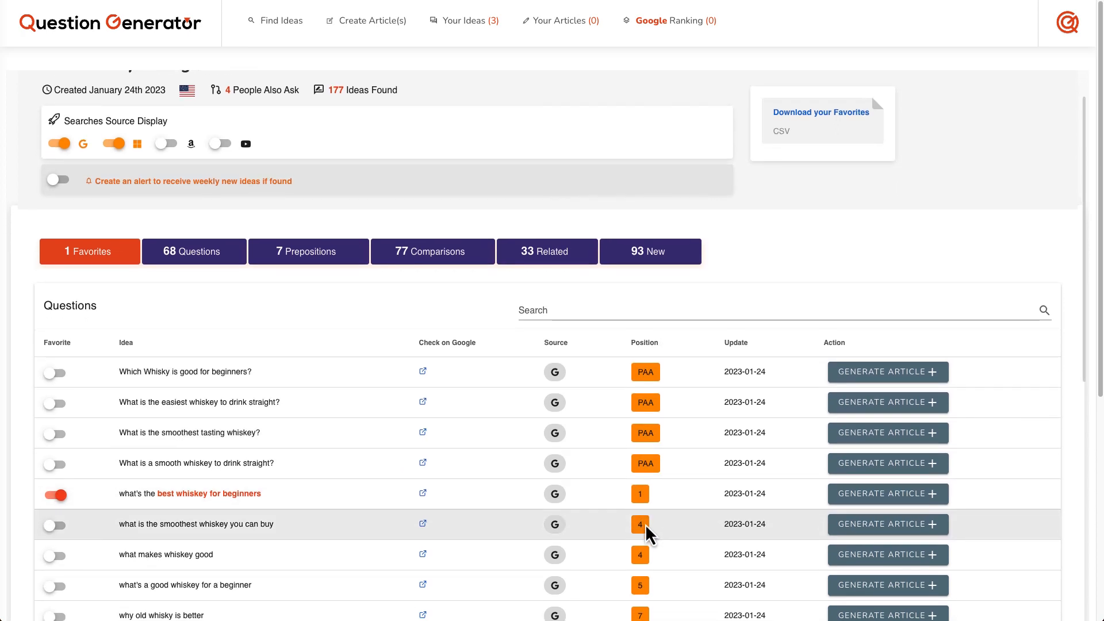
{"action": "double_click", "coordinate": [646, 341]}
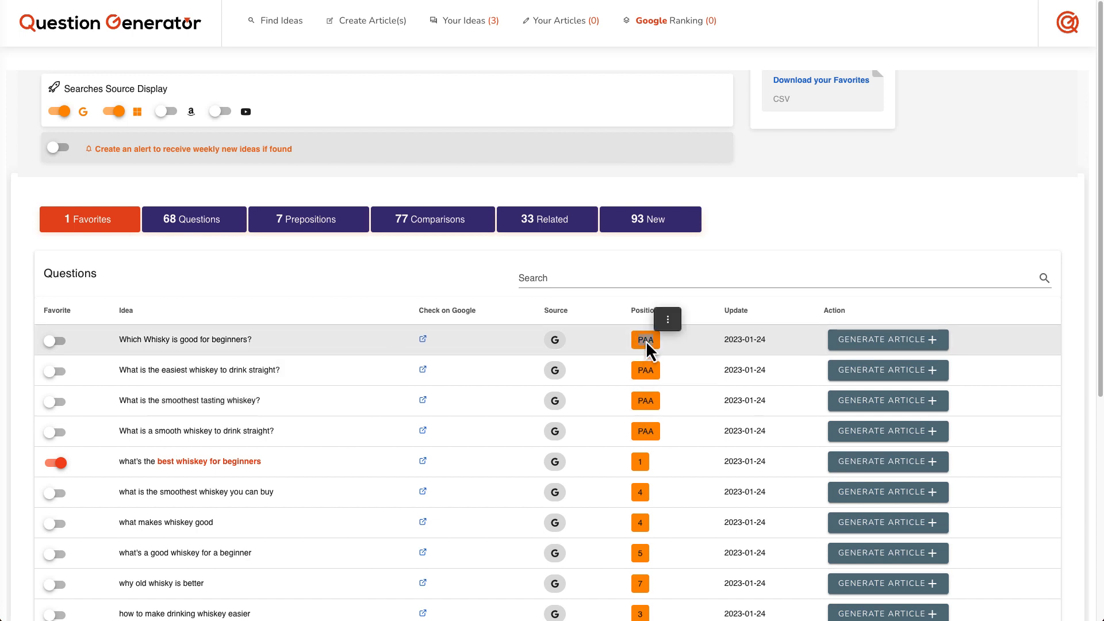
{"action": "left_click", "coordinate": [779, 269]}
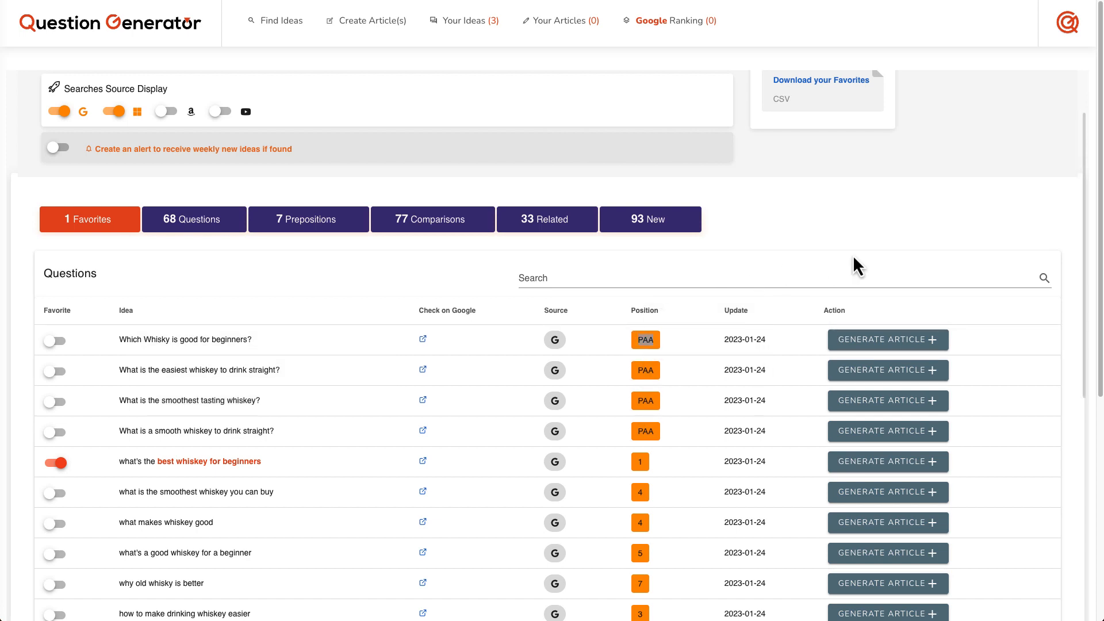
{"action": "left_click", "coordinate": [853, 255]}
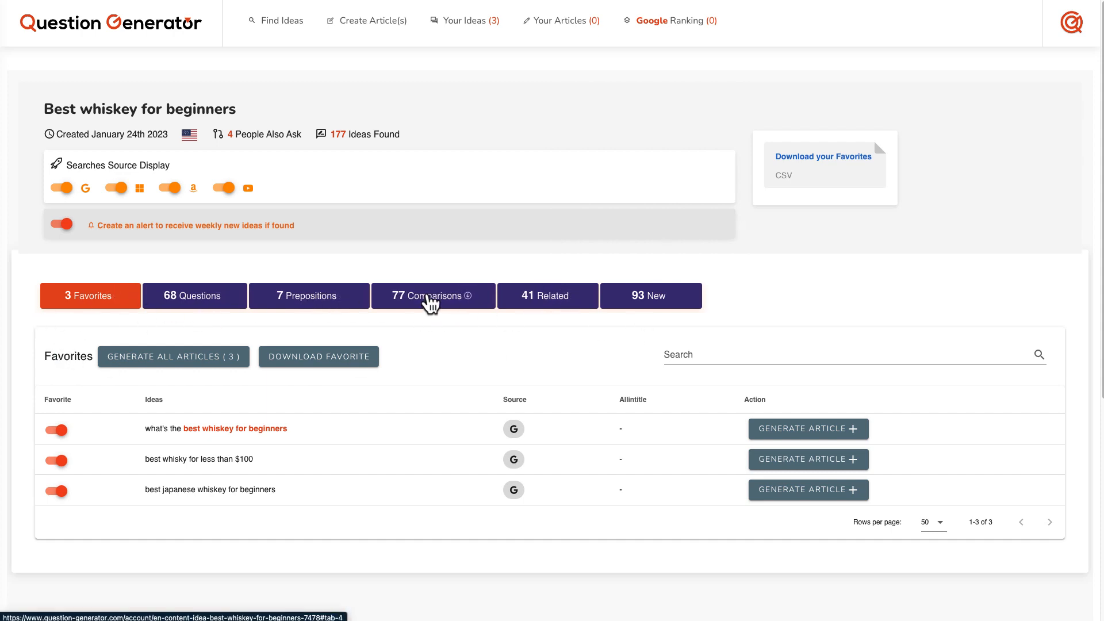
Show the Related ideas and mark "best whiskey for a beginner" as a favorite
{"action": "left_click", "coordinate": [542, 303]}
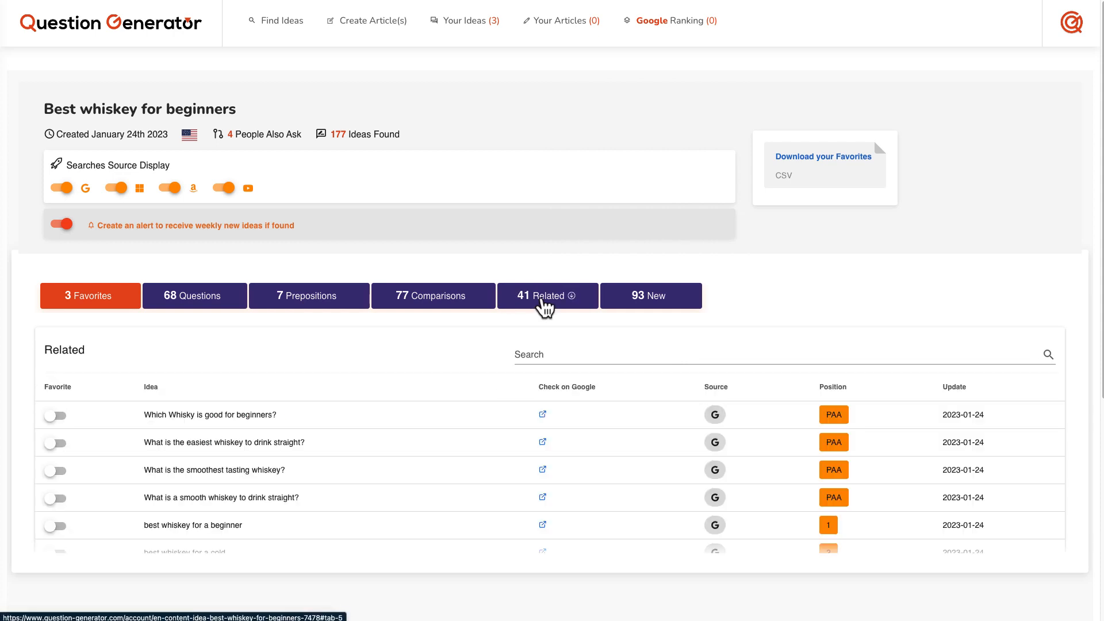
{"action": "scroll", "coordinate": [542, 304], "scroll_direction": "down", "scroll_amount": 4}
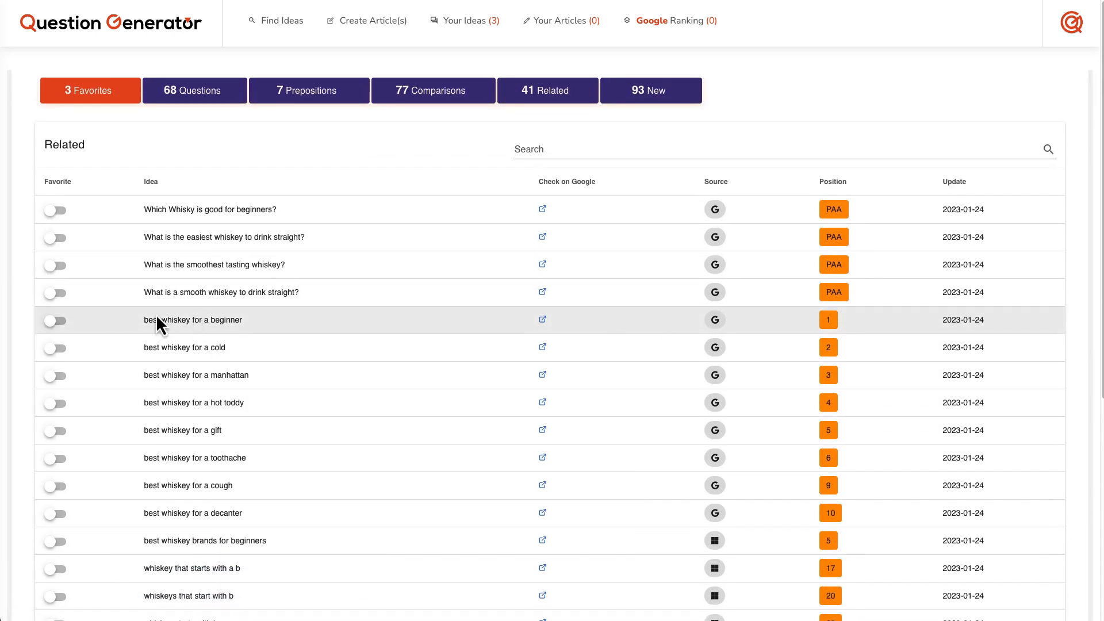
{"action": "left_click", "coordinate": [50, 320]}
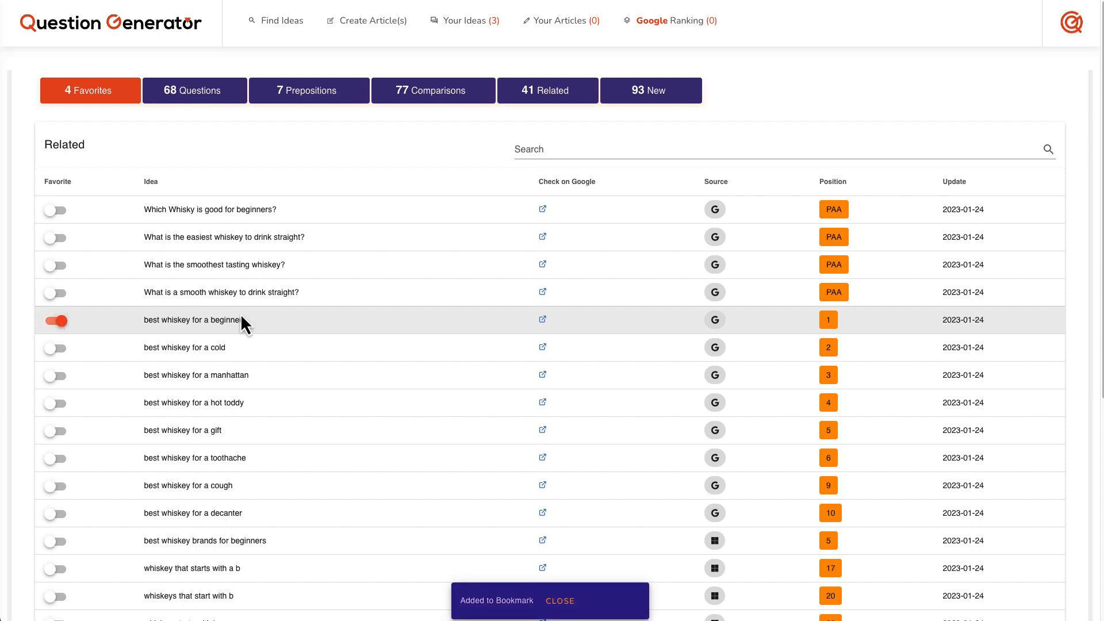
Set up an article from the favorite "what's the best whiskey for beginners" with 5 subtitles and an automatic table of content
{"action": "left_click", "coordinate": [92, 100]}
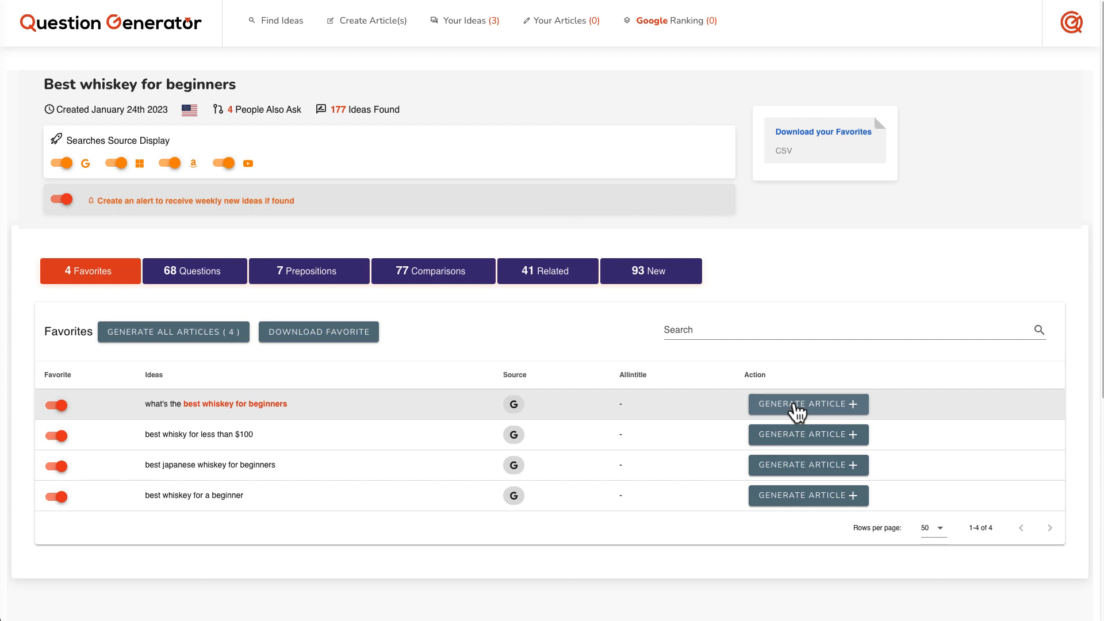
{"action": "left_click", "coordinate": [796, 409]}
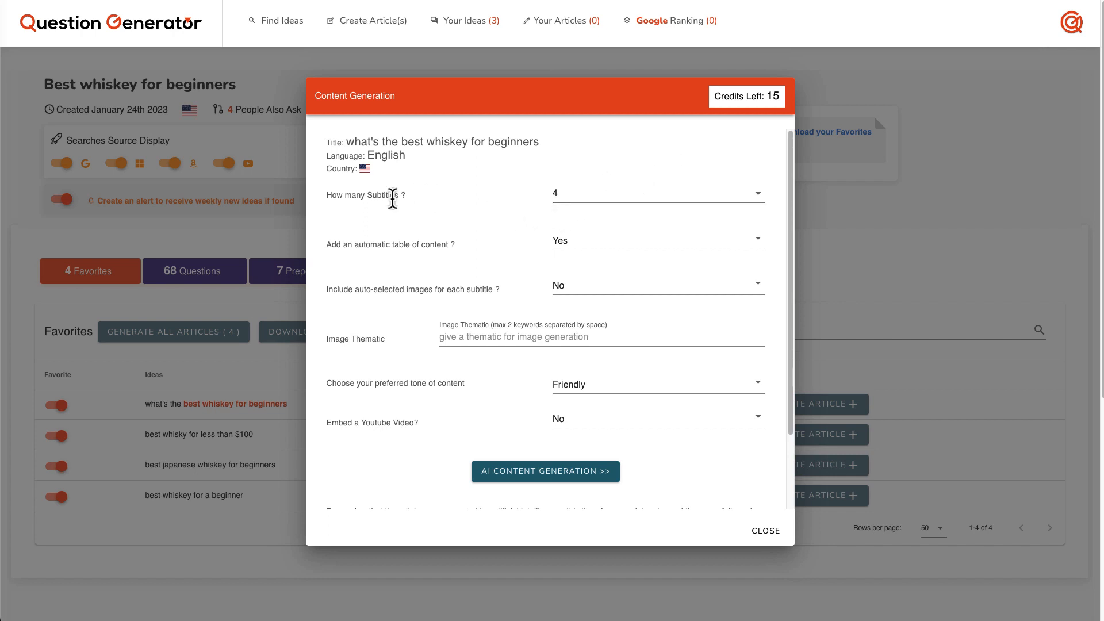
{"action": "left_click", "coordinate": [587, 203]}
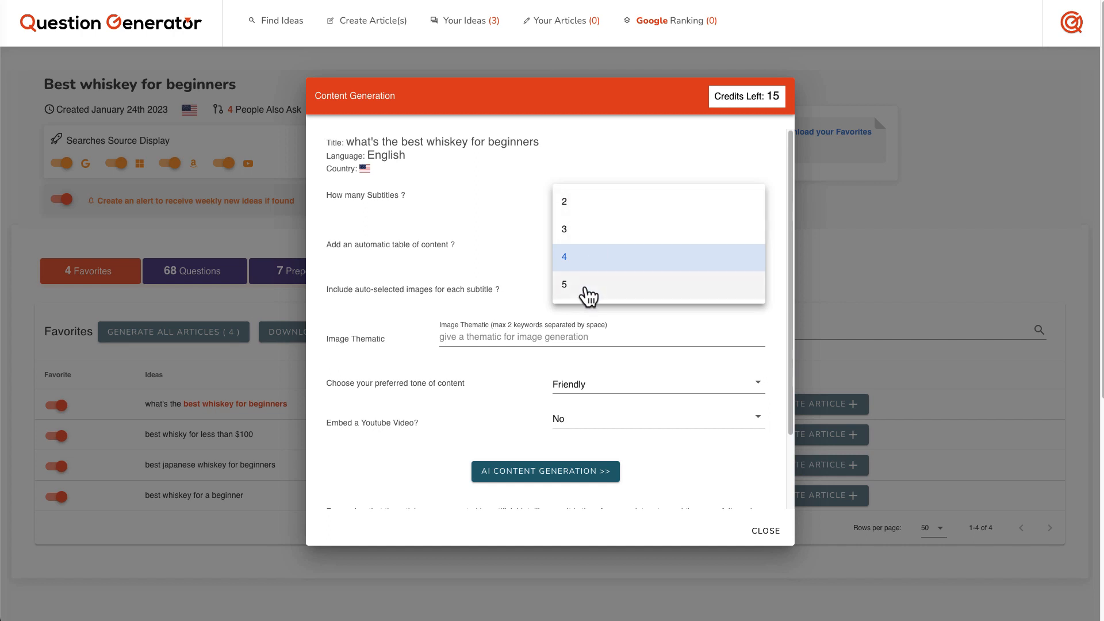
{"action": "left_click", "coordinate": [586, 284]}
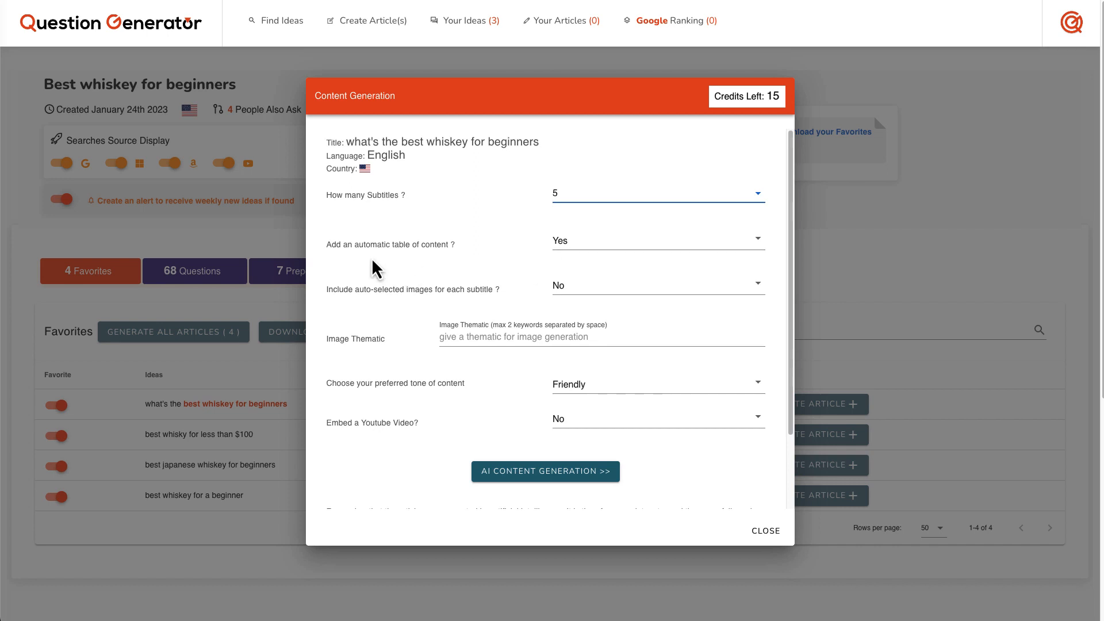
{"action": "left_click", "coordinate": [581, 245]}
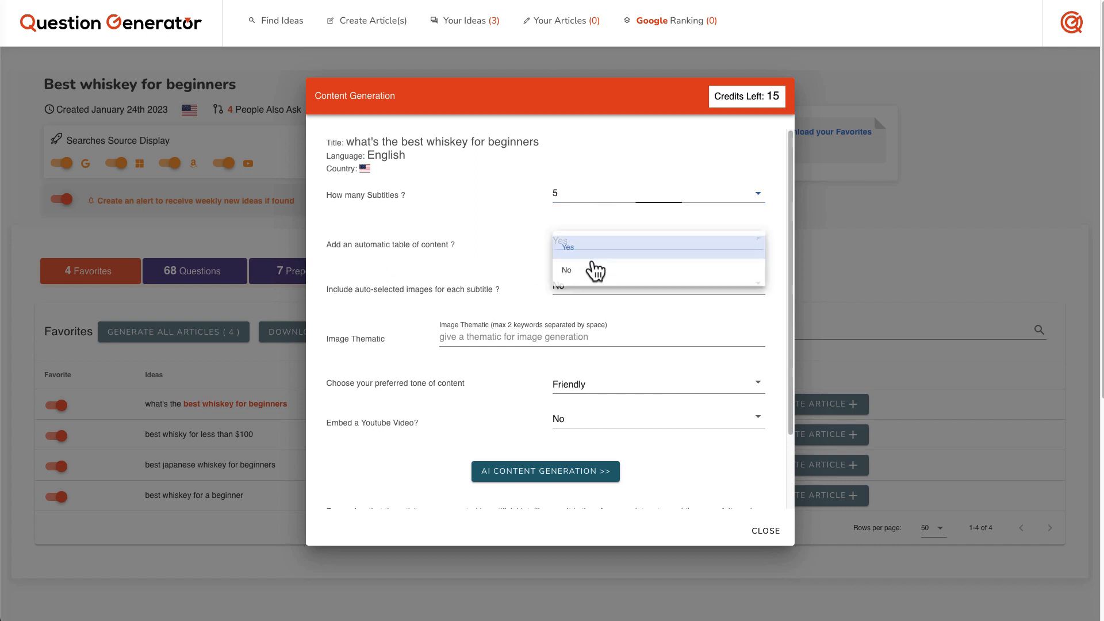
{"action": "left_click", "coordinate": [584, 253]}
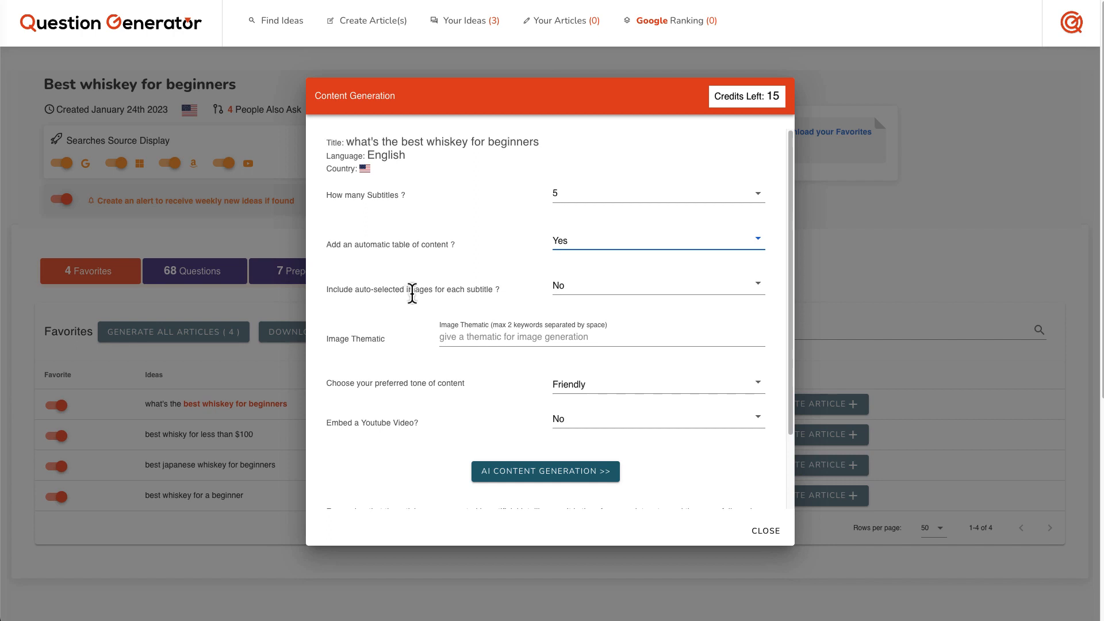
Include auto-selected images for each subtitle, with QG Gallery (free) as the source of images
{"action": "left_click", "coordinate": [586, 289]}
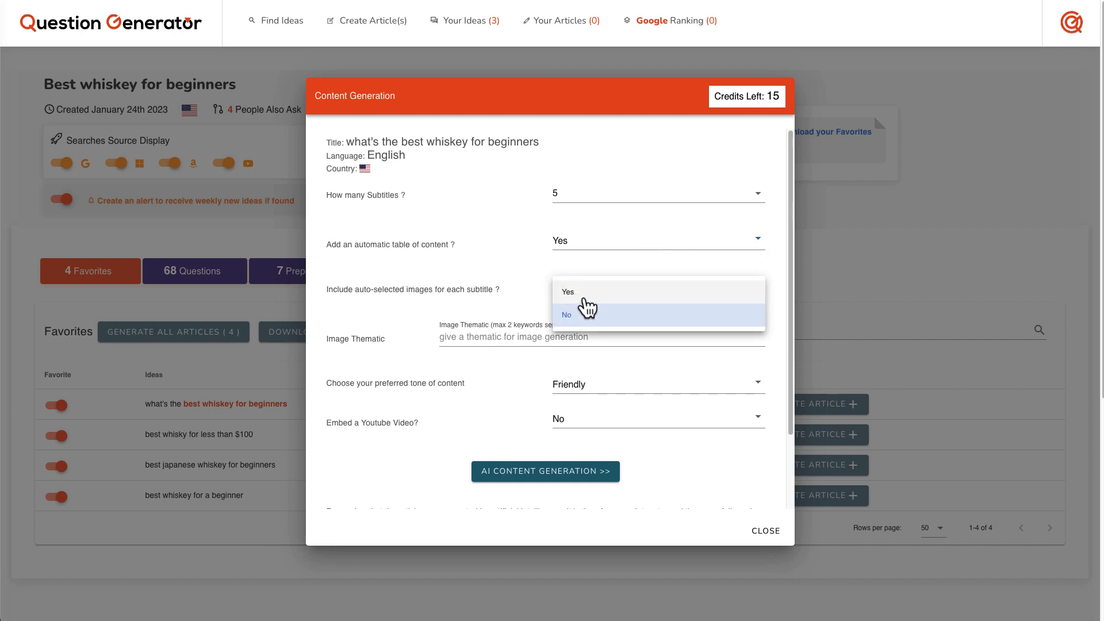
{"action": "left_click", "coordinate": [587, 294]}
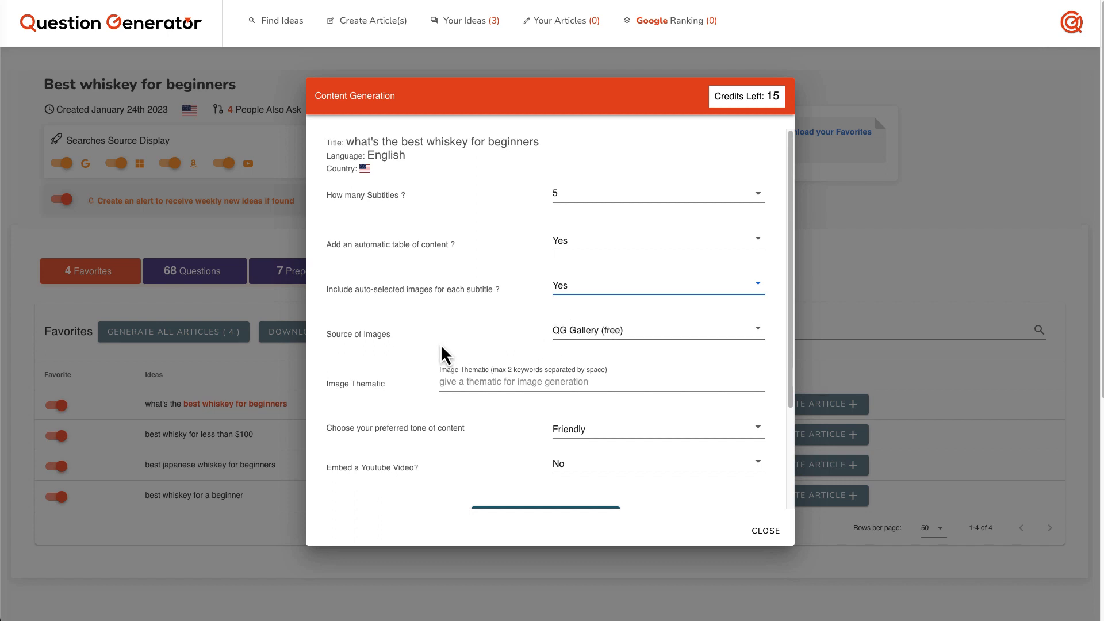
{"action": "left_click_drag", "start_coordinate": [328, 335], "coordinate": [420, 332]}
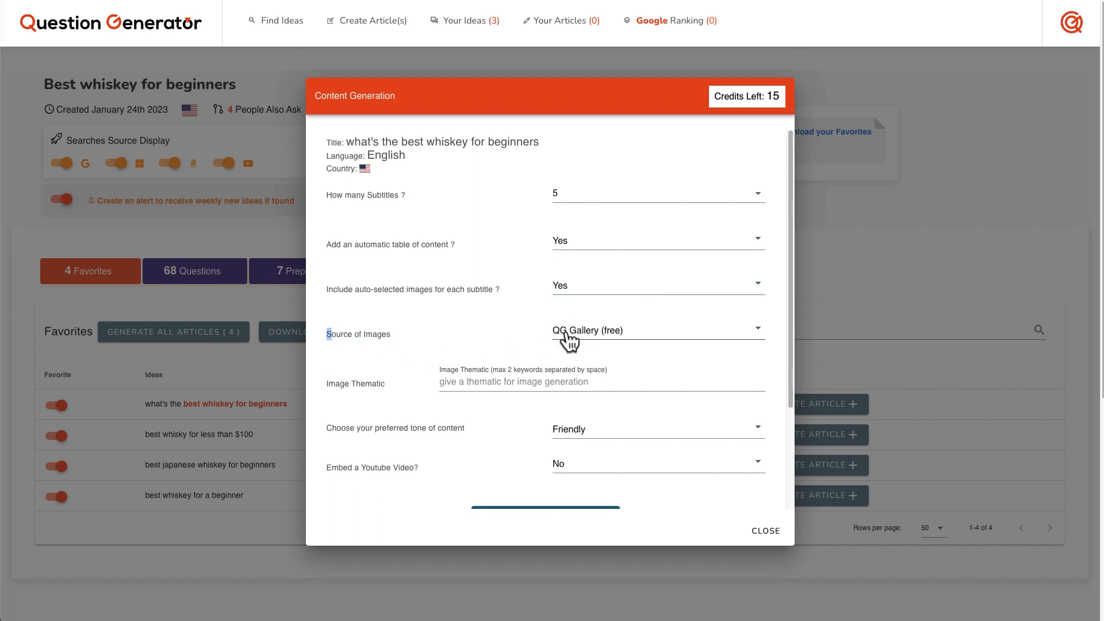
{"action": "left_click", "coordinate": [575, 337]}
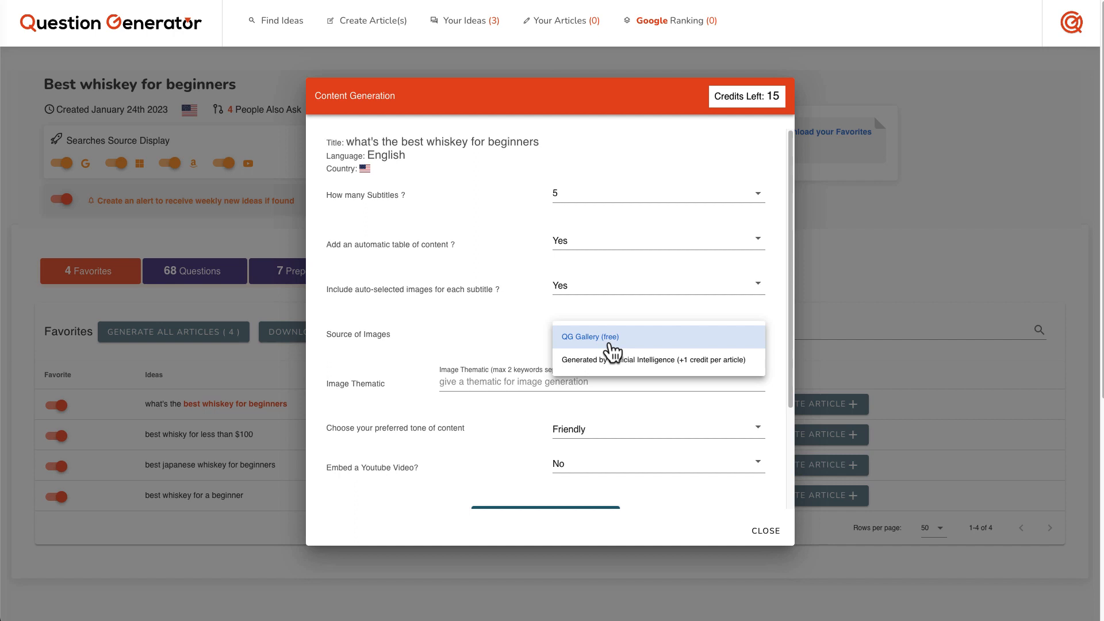
{"action": "left_click", "coordinate": [609, 344]}
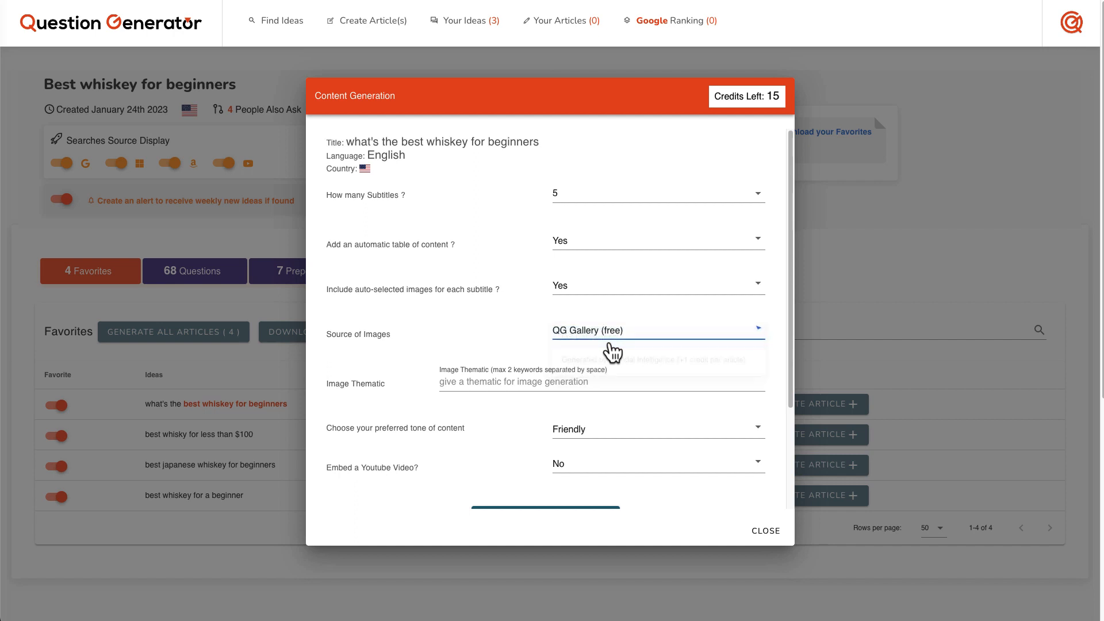
Set the image thematic for the article to "whiskey"
{"action": "left_click", "coordinate": [483, 384]}
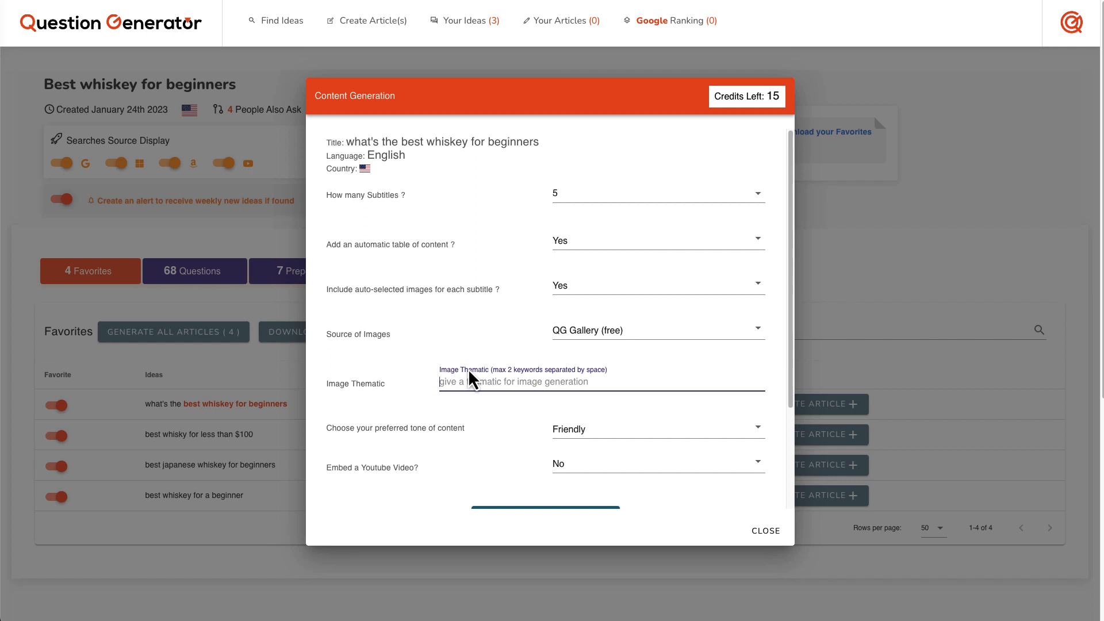
{"action": "left_click", "coordinate": [472, 380]}
{"action": "type", "text": "whiskey"}
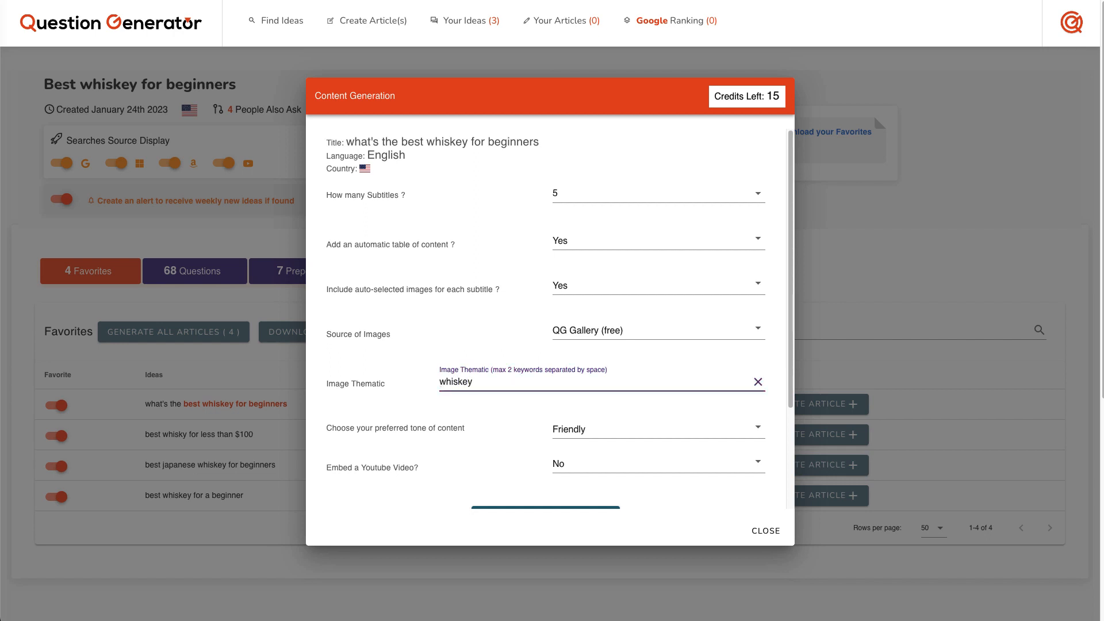
Look through the available content tones and choose Friendly as the article's preferred tone
{"action": "scroll", "coordinate": [360, 360], "scroll_direction": "down", "scroll_amount": 3}
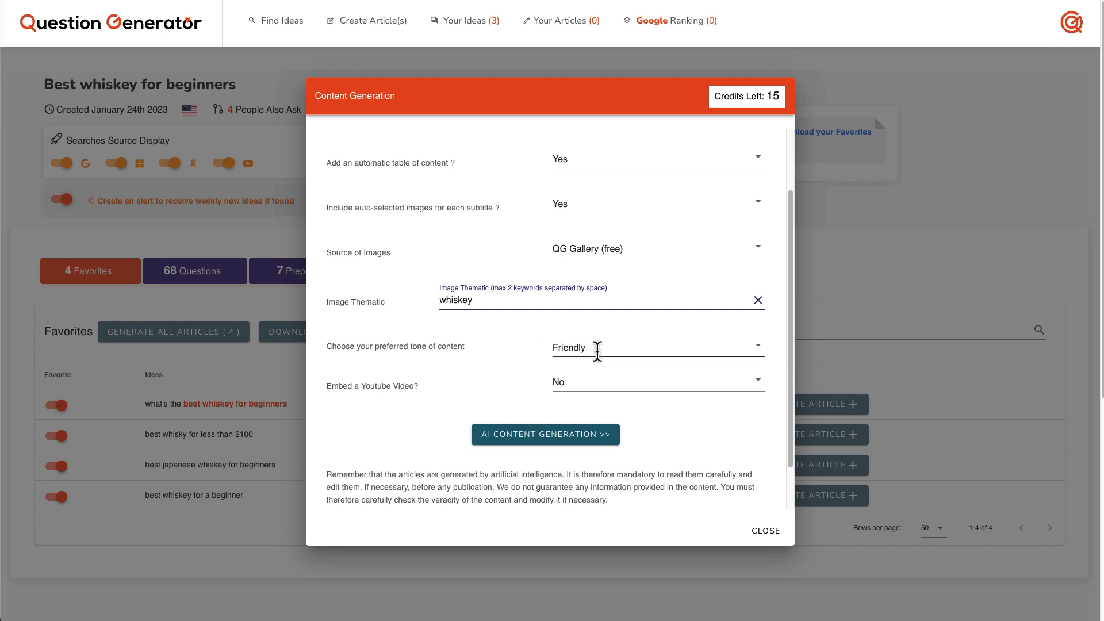
{"action": "left_click", "coordinate": [598, 350]}
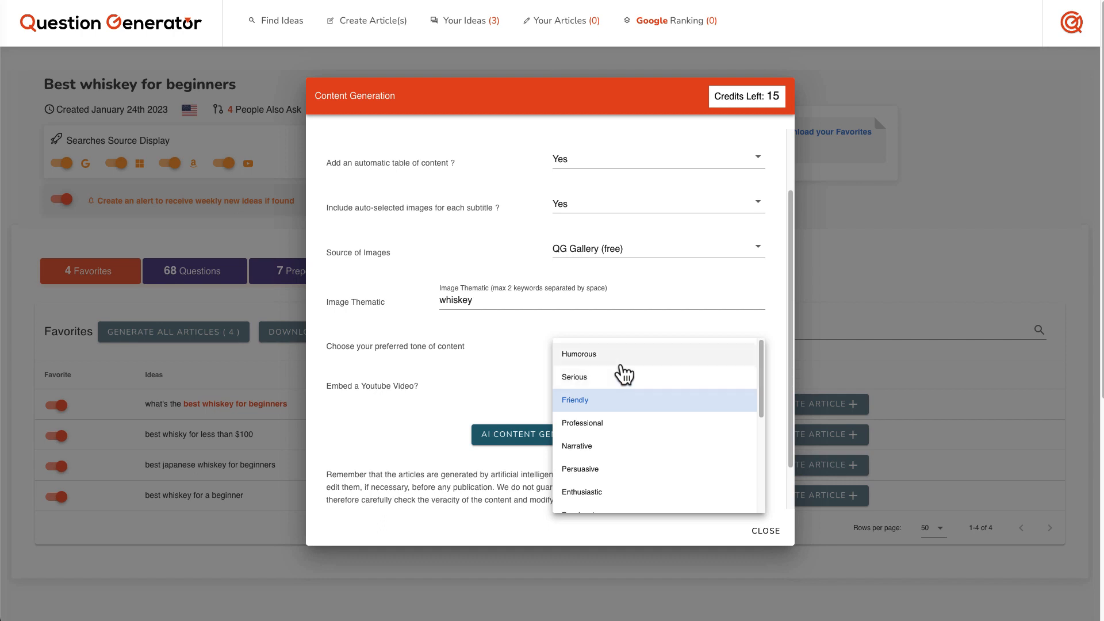
{"action": "scroll", "coordinate": [631, 448], "scroll_direction": "down", "scroll_amount": 3}
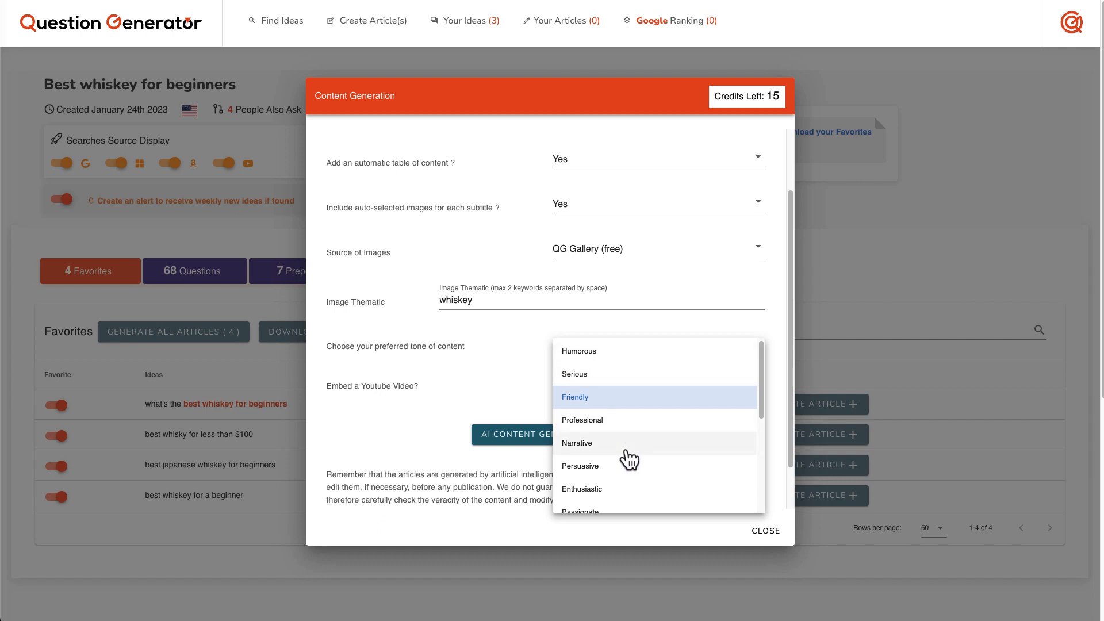
{"action": "scroll", "coordinate": [667, 482], "scroll_direction": "down", "scroll_amount": 3}
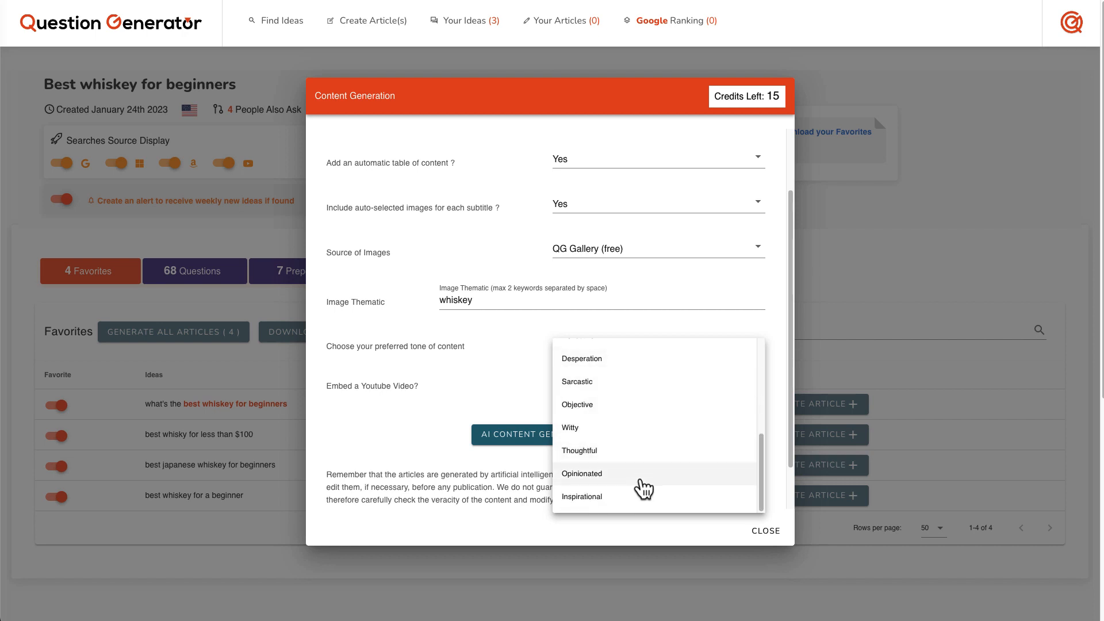
{"action": "scroll", "coordinate": [636, 504], "scroll_direction": "up", "scroll_amount": 6}
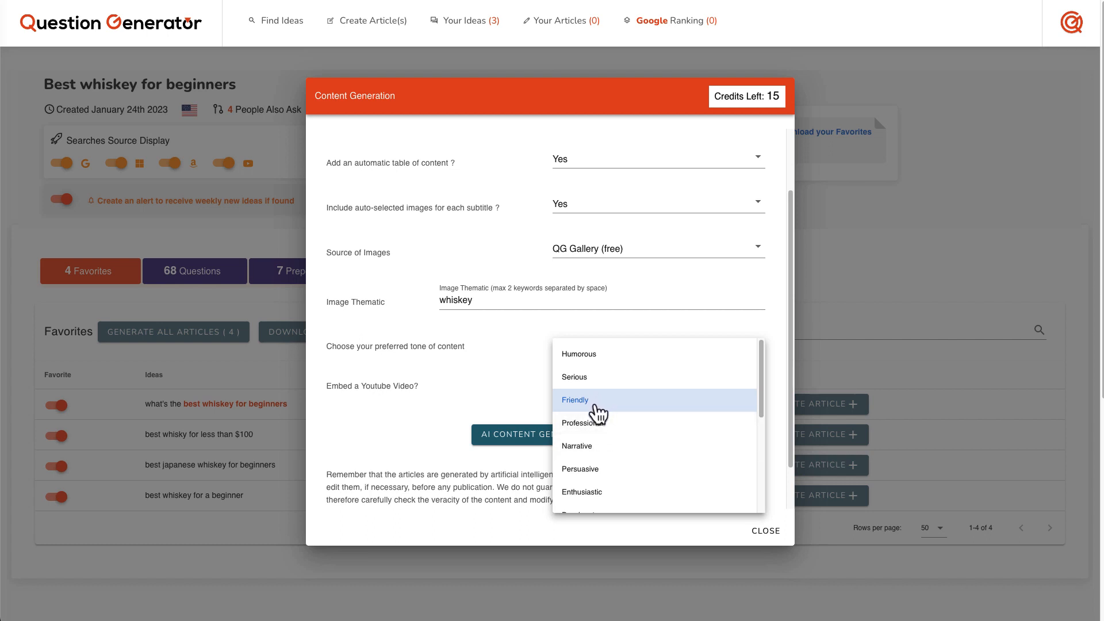
{"action": "left_click", "coordinate": [600, 405]}
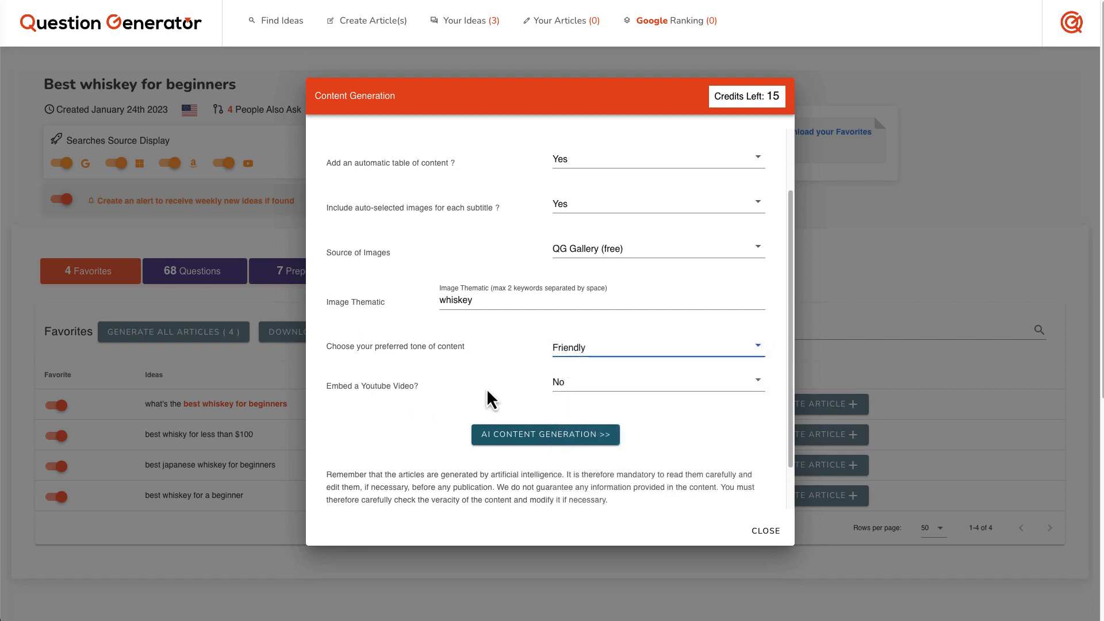
Generate the AI article with an embedded YouTube video and view the result
{"action": "left_click", "coordinate": [563, 384]}
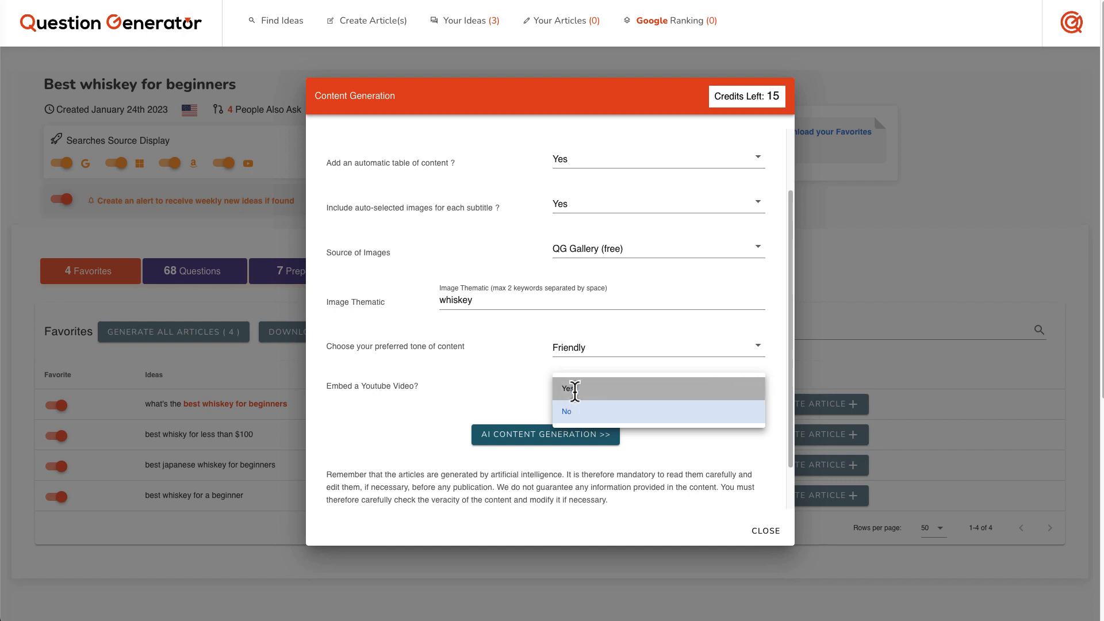
{"action": "left_click", "coordinate": [567, 389]}
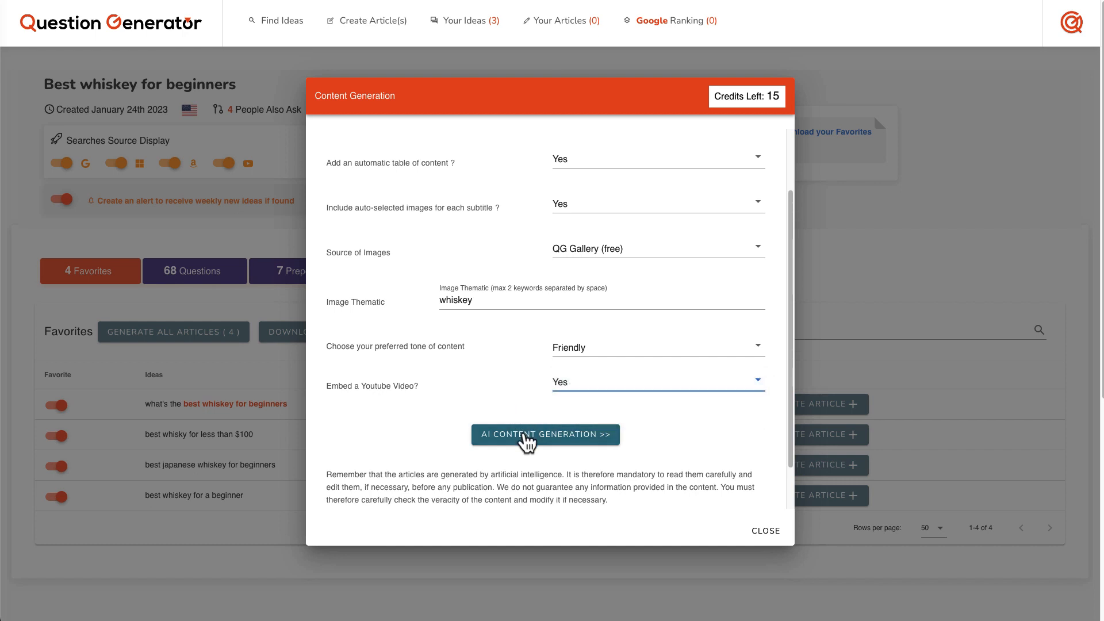
{"action": "scroll", "coordinate": [527, 442], "scroll_direction": "down", "scroll_amount": 1}
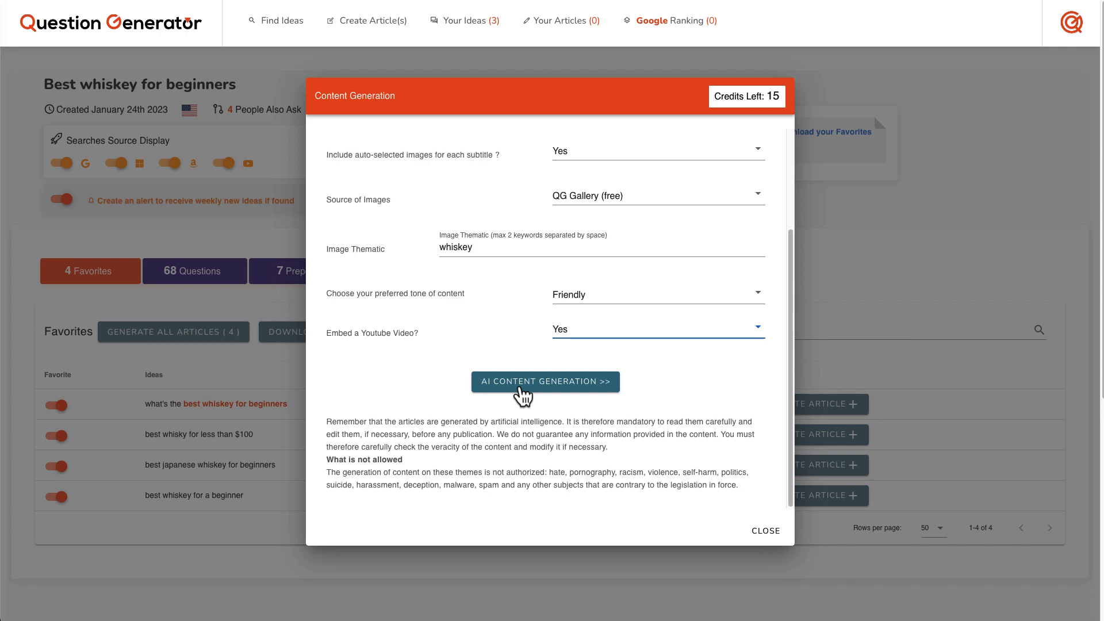
{"action": "left_click", "coordinate": [523, 396]}
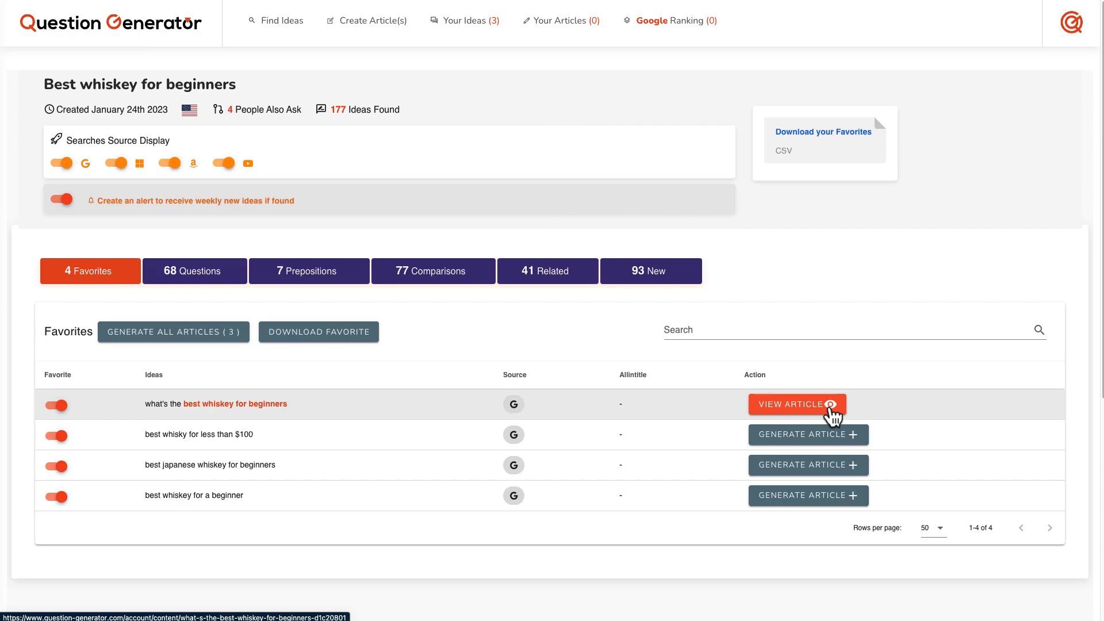
{"action": "left_click", "coordinate": [830, 405]}
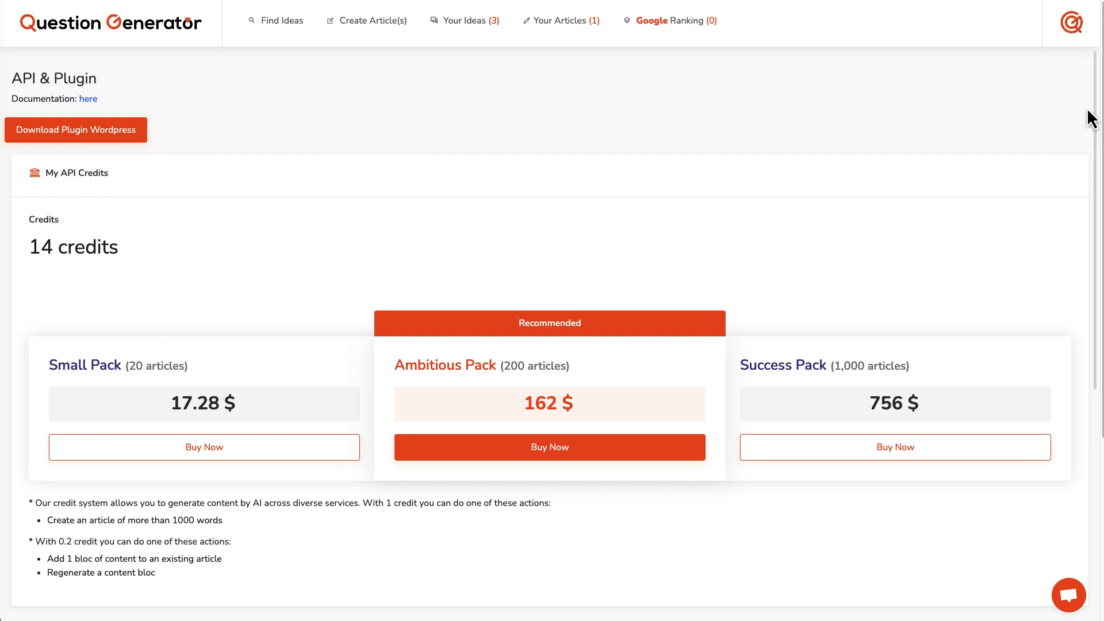
Show the API and credit purchase page and examine the Question Generator plugin's page on WordPress
{"action": "left_click", "coordinate": [1073, 28]}
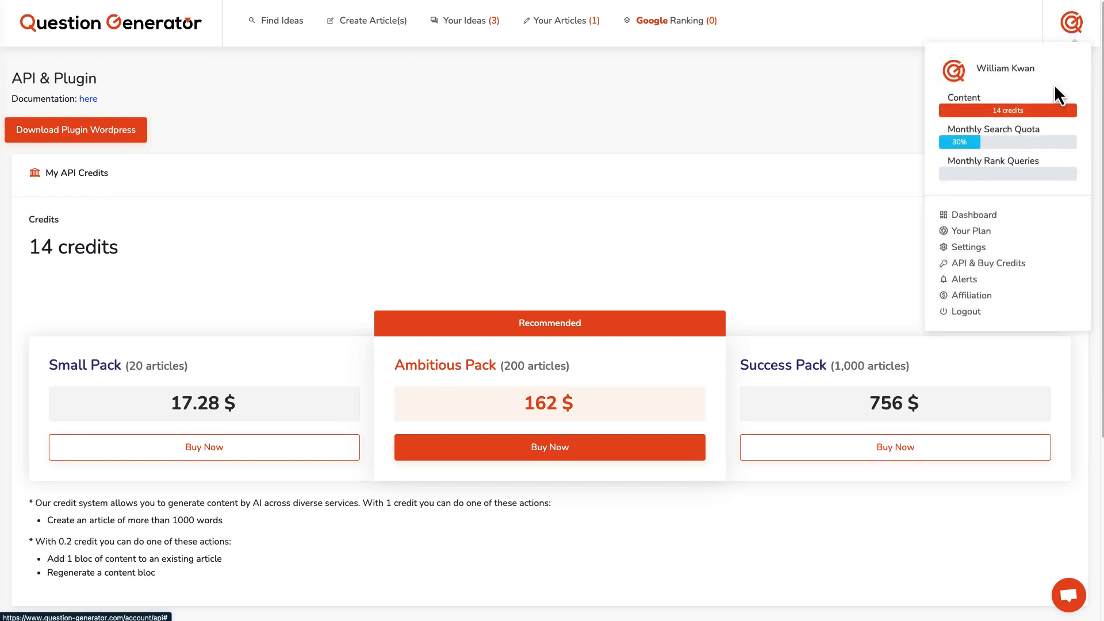
{"action": "left_click", "coordinate": [984, 269]}
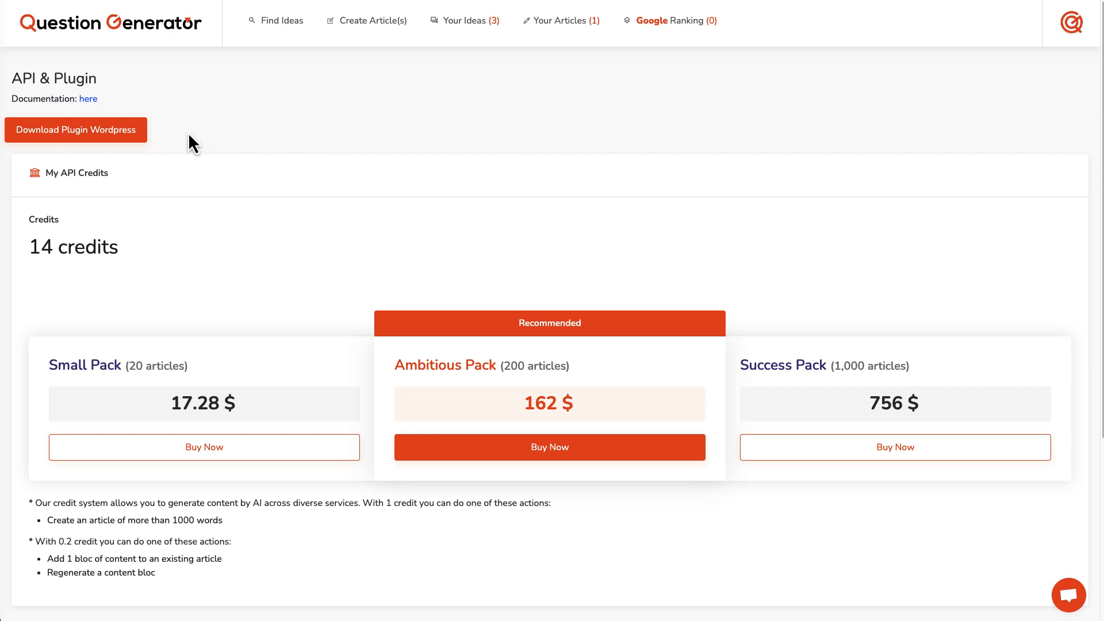
{"action": "left_click", "coordinate": [120, 143]}
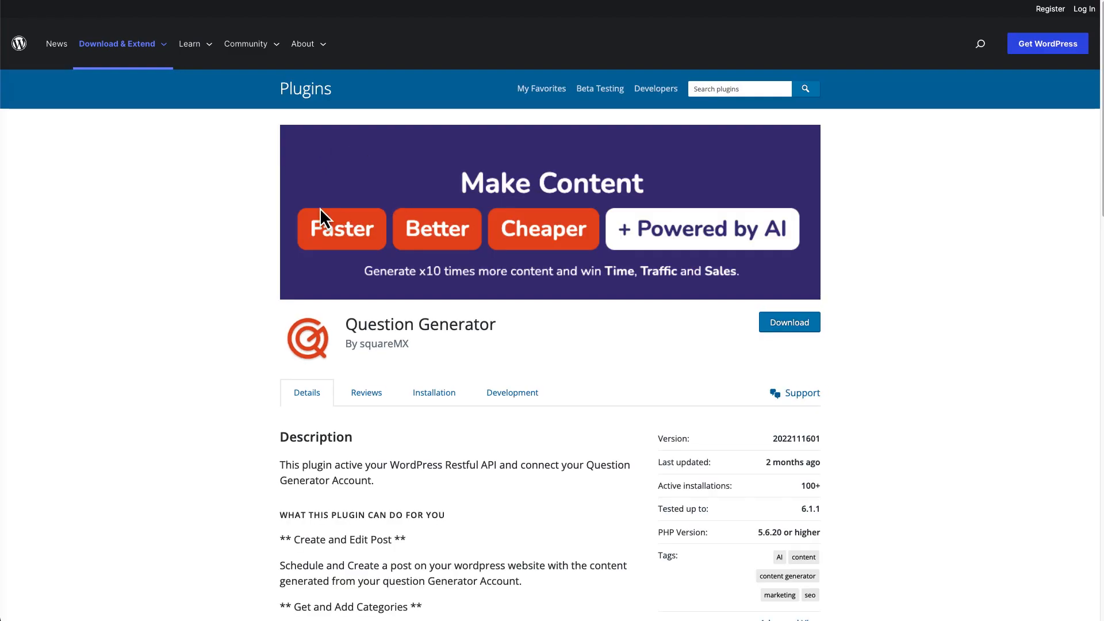
{"action": "scroll", "coordinate": [274, 272], "scroll_direction": "down", "scroll_amount": 2}
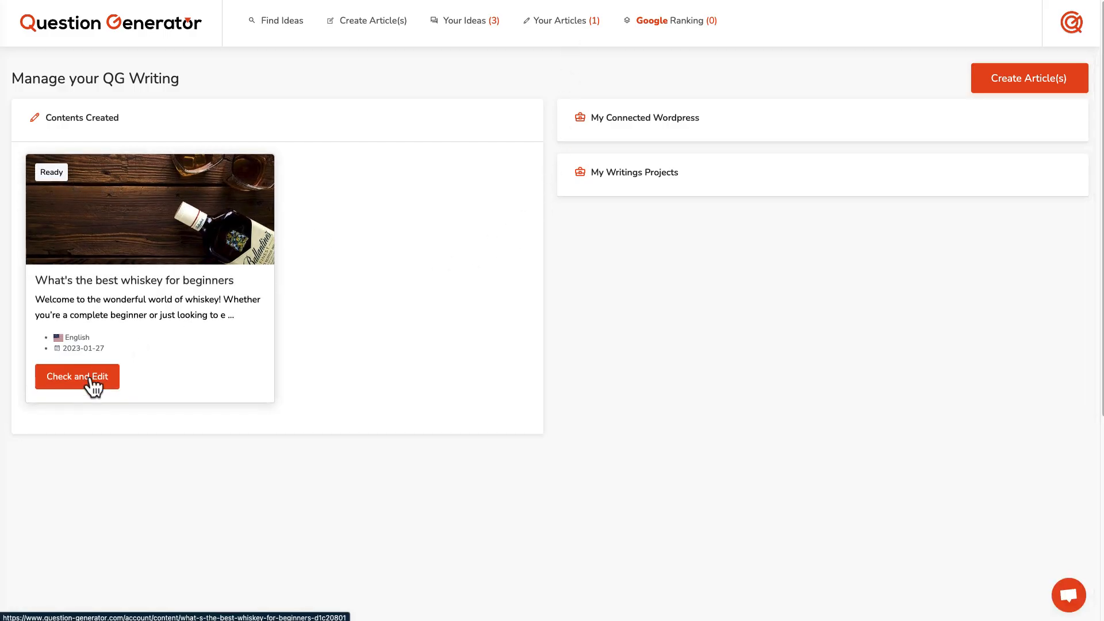
Open the article "What's the best whiskey for beginners" for checking and editing, and look over its content sections
{"action": "left_click", "coordinate": [162, 218]}
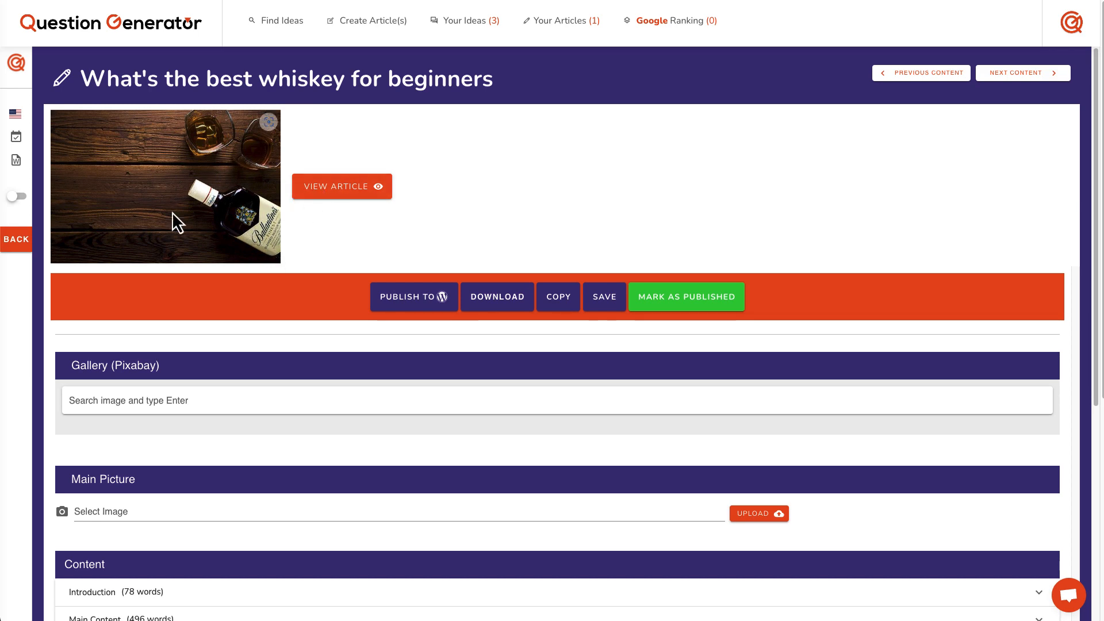
{"action": "scroll", "coordinate": [255, 340], "scroll_direction": "down", "scroll_amount": 2}
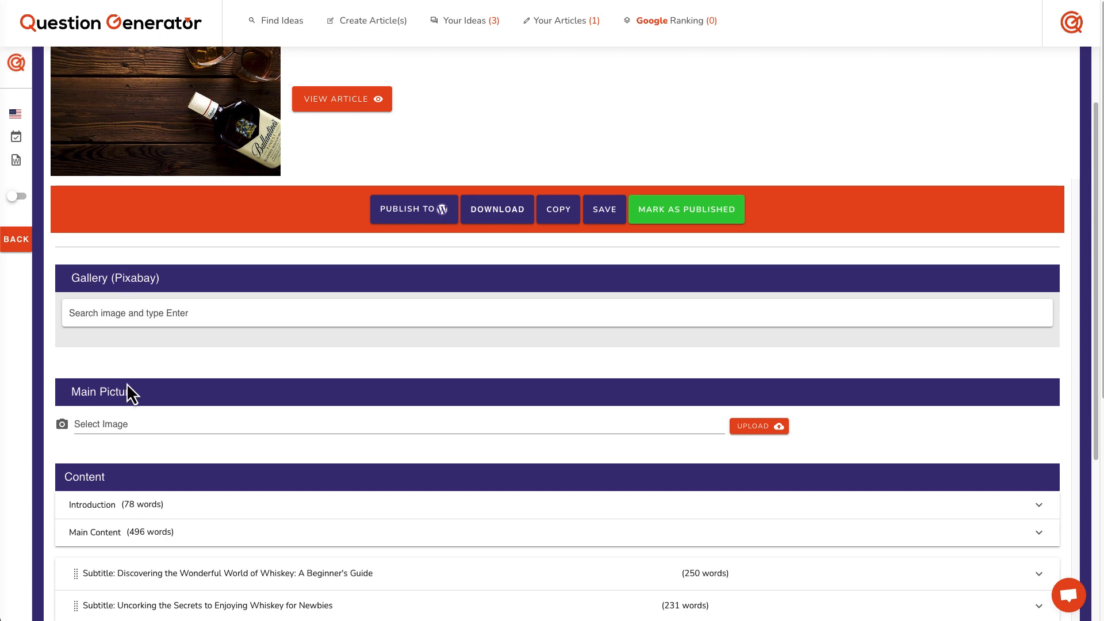
{"action": "scroll", "coordinate": [139, 380], "scroll_direction": "down", "scroll_amount": 3}
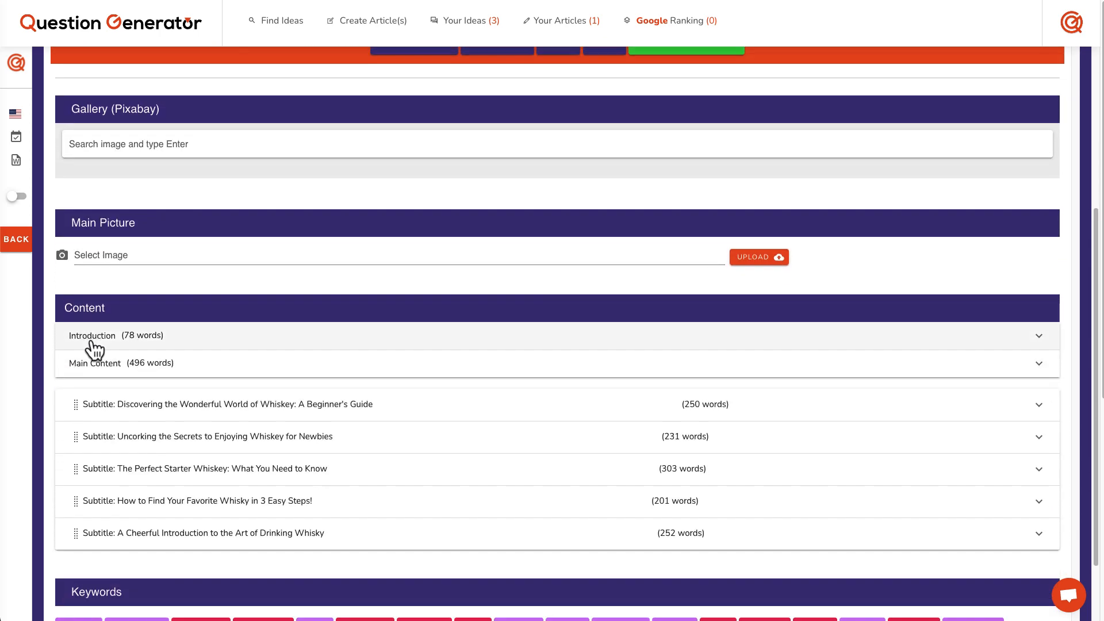
Show the article's Introduction text and examine the option to regenerate its content with AI, without generating anything
{"action": "left_click", "coordinate": [79, 344]}
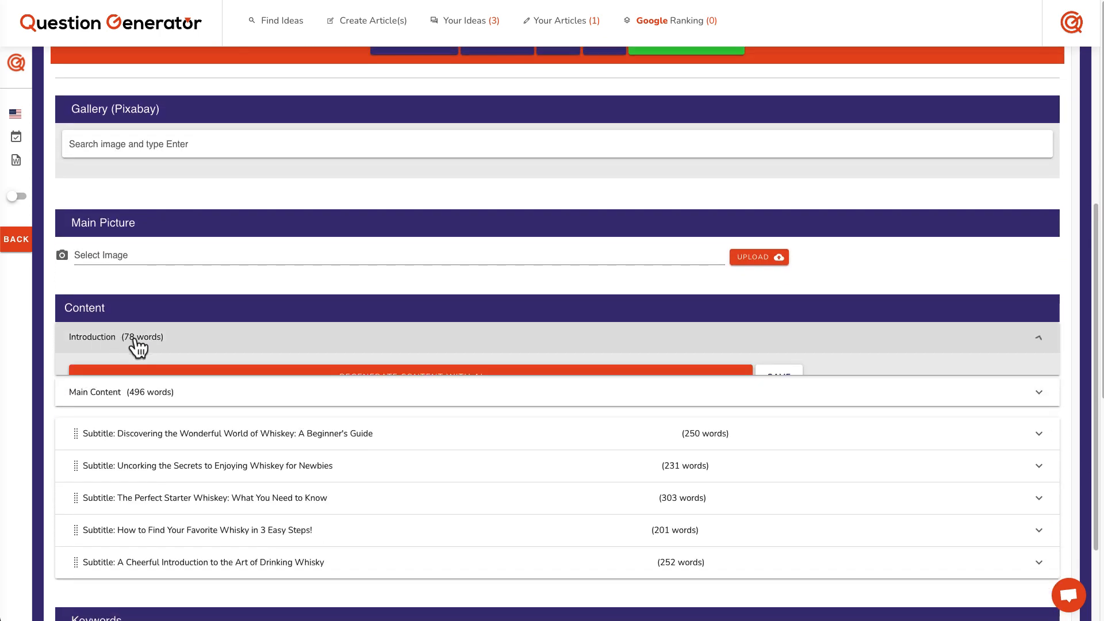
{"action": "scroll", "coordinate": [148, 347], "scroll_direction": "down", "scroll_amount": 1}
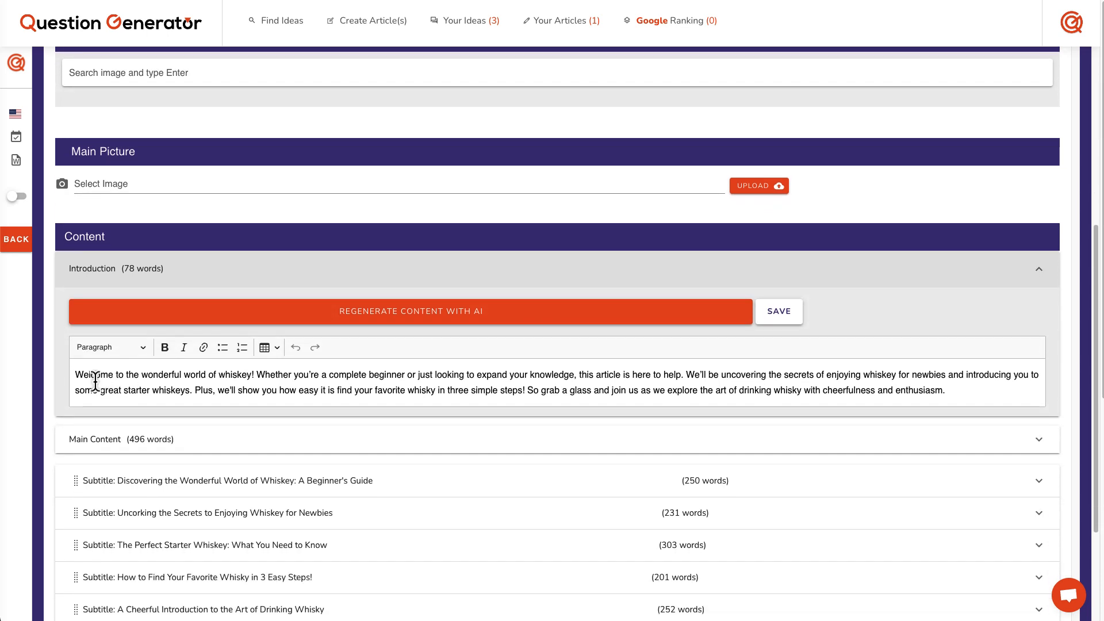
{"action": "scroll", "coordinate": [198, 377], "scroll_direction": "down", "scroll_amount": 1}
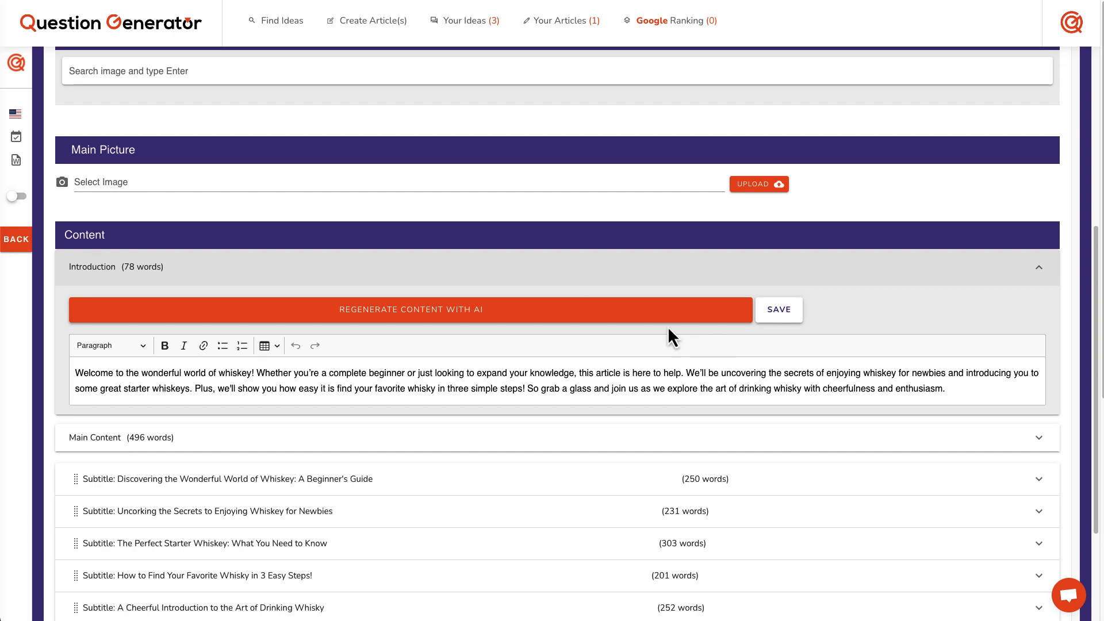
{"action": "left_click", "coordinate": [389, 322]}
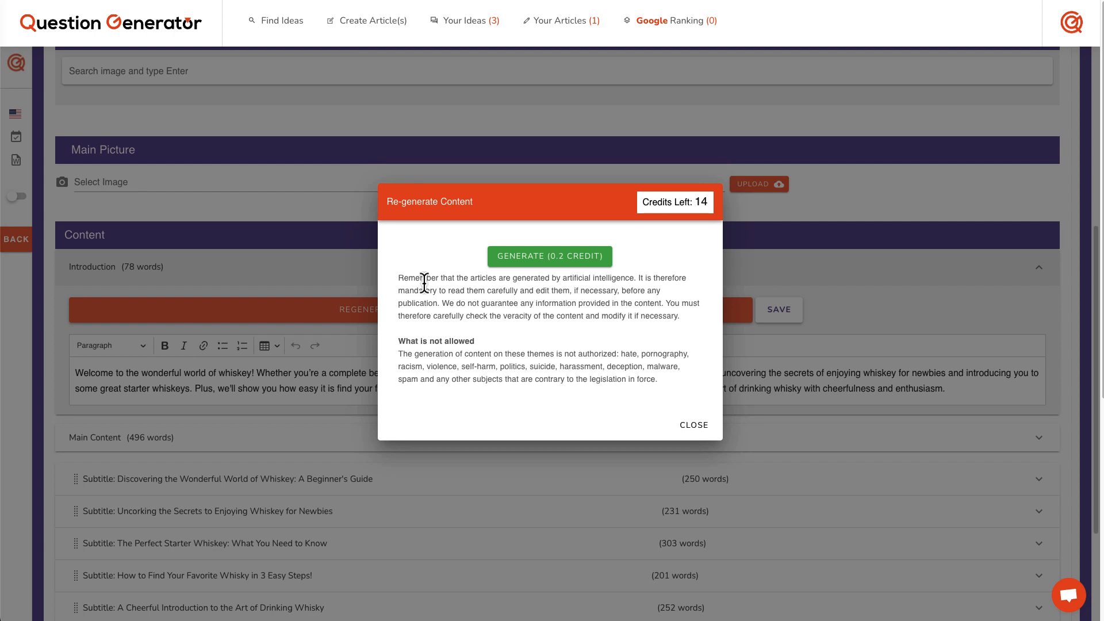
{"action": "left_click", "coordinate": [693, 426]}
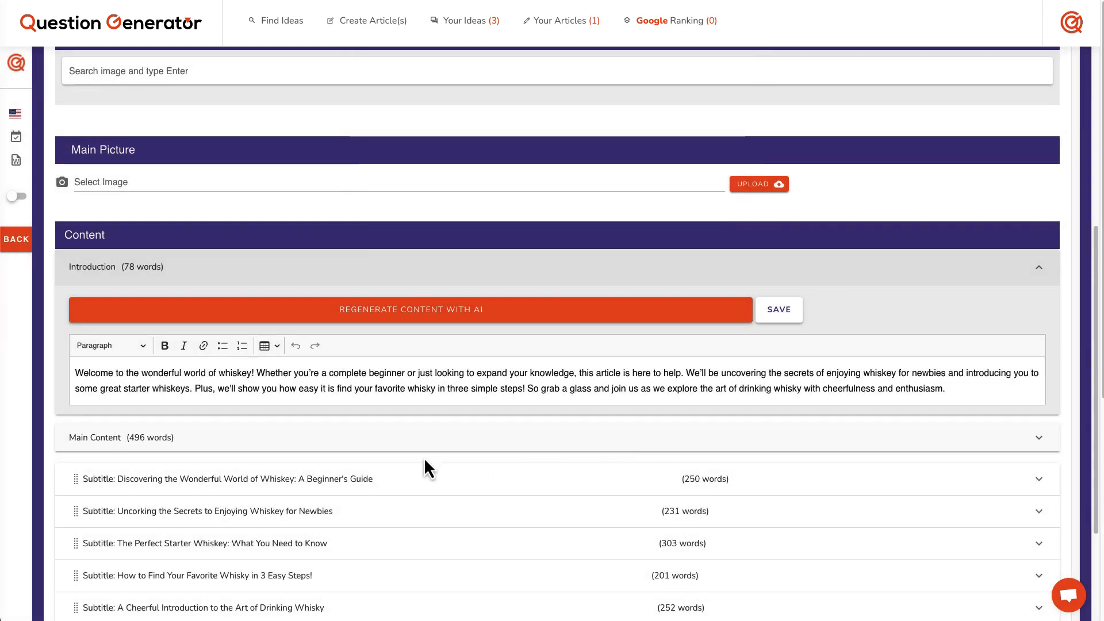
Open the subtitle section "Discovering the Wonderful World of Whiskey: A Beginner's Guide" and examine its picture, title and content fields
{"action": "scroll", "coordinate": [313, 473], "scroll_direction": "down", "scroll_amount": 3}
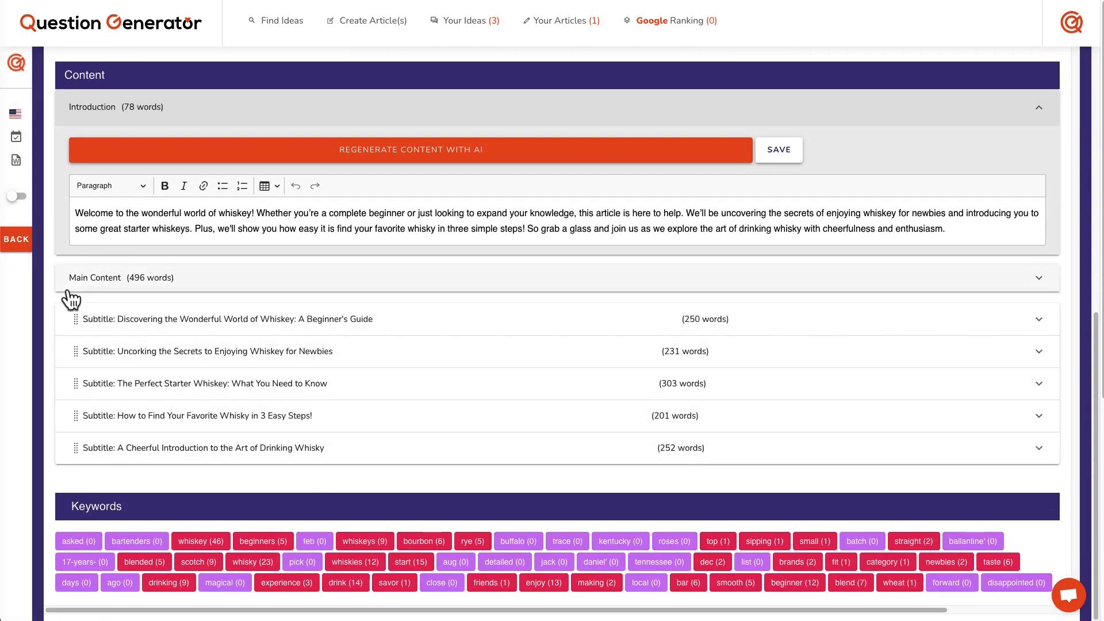
{"action": "left_click", "coordinate": [190, 337]}
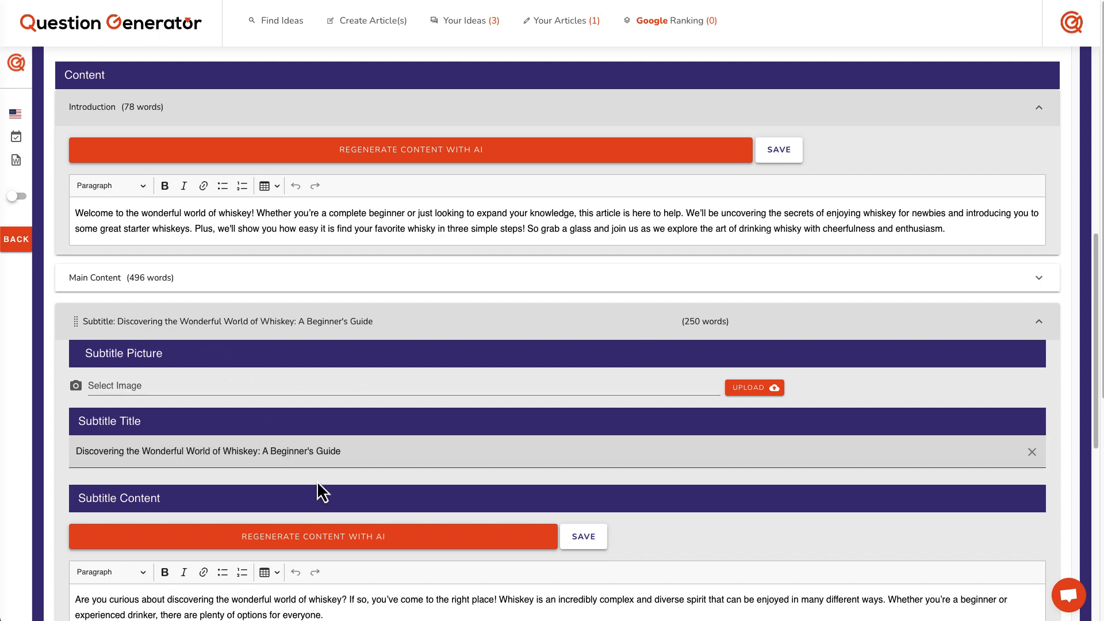
{"action": "scroll", "coordinate": [598, 354], "scroll_direction": "down", "scroll_amount": 2}
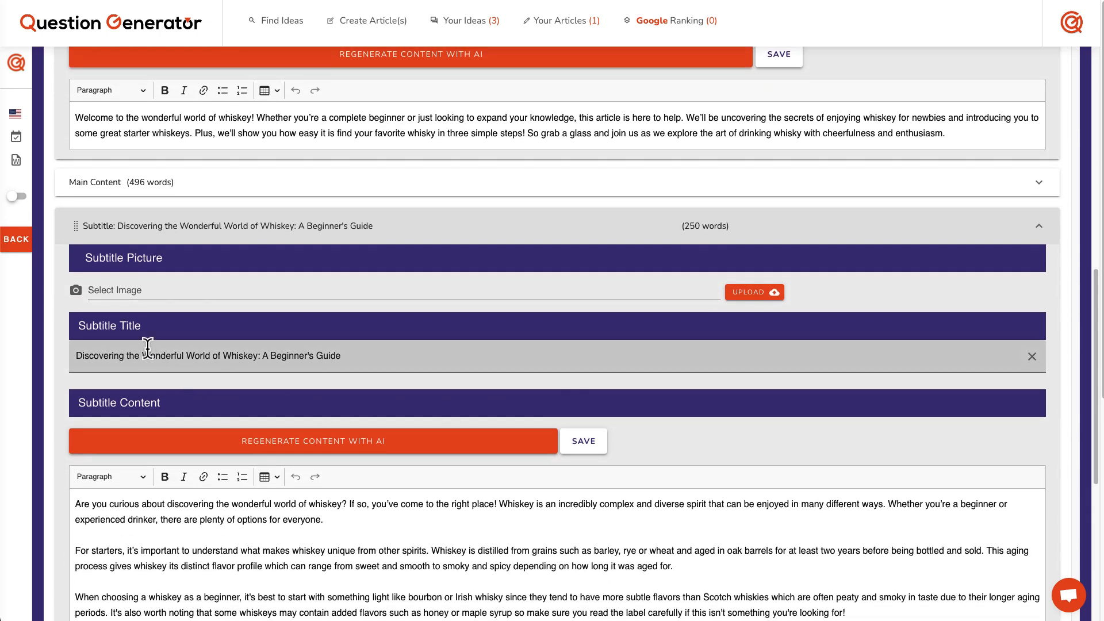
{"action": "left_click_drag", "start_coordinate": [81, 357], "coordinate": [122, 347]}
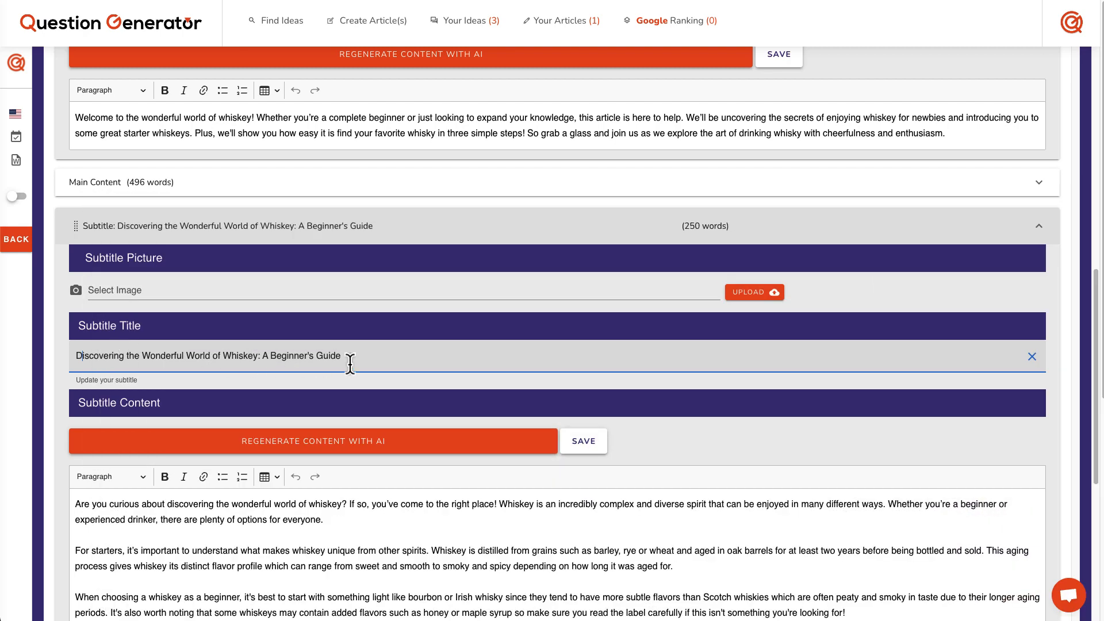
{"action": "scroll", "coordinate": [339, 360], "scroll_direction": "down", "scroll_amount": 2}
{"action": "scroll", "coordinate": [115, 425], "scroll_direction": "down", "scroll_amount": 1}
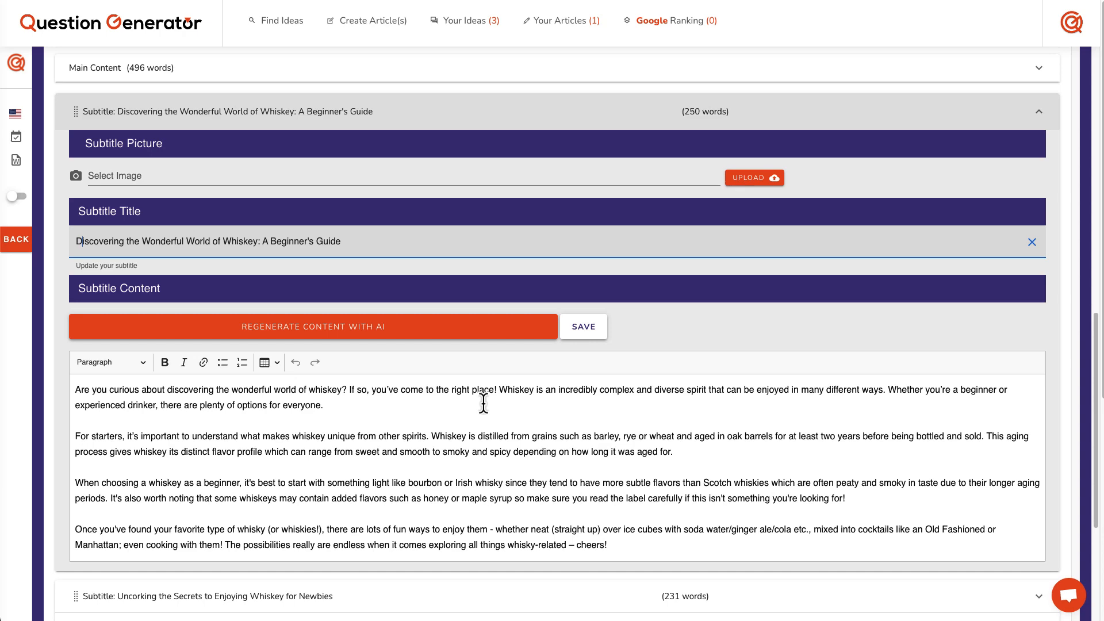
{"action": "scroll", "coordinate": [483, 402], "scroll_direction": "down", "scroll_amount": 1}
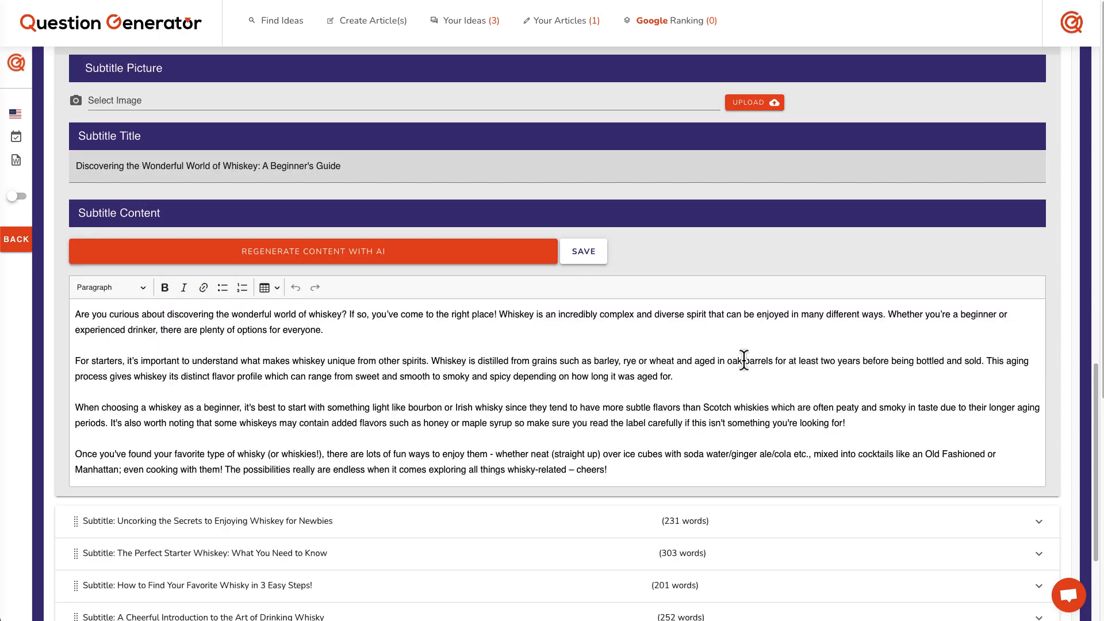
Open the subtitle section "Uncorking the Secrets to Enjoying Whiskey for Newbies" and examine its content, picture selection and title field
{"action": "left_click", "coordinate": [314, 530]}
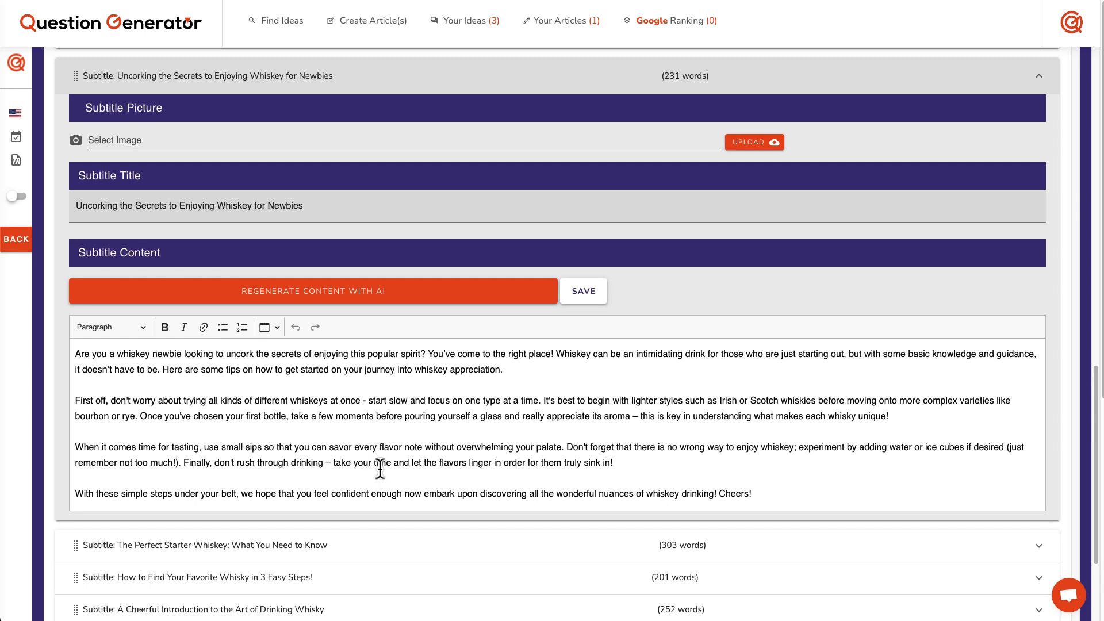
{"action": "scroll", "coordinate": [380, 469], "scroll_direction": "up", "scroll_amount": 4}
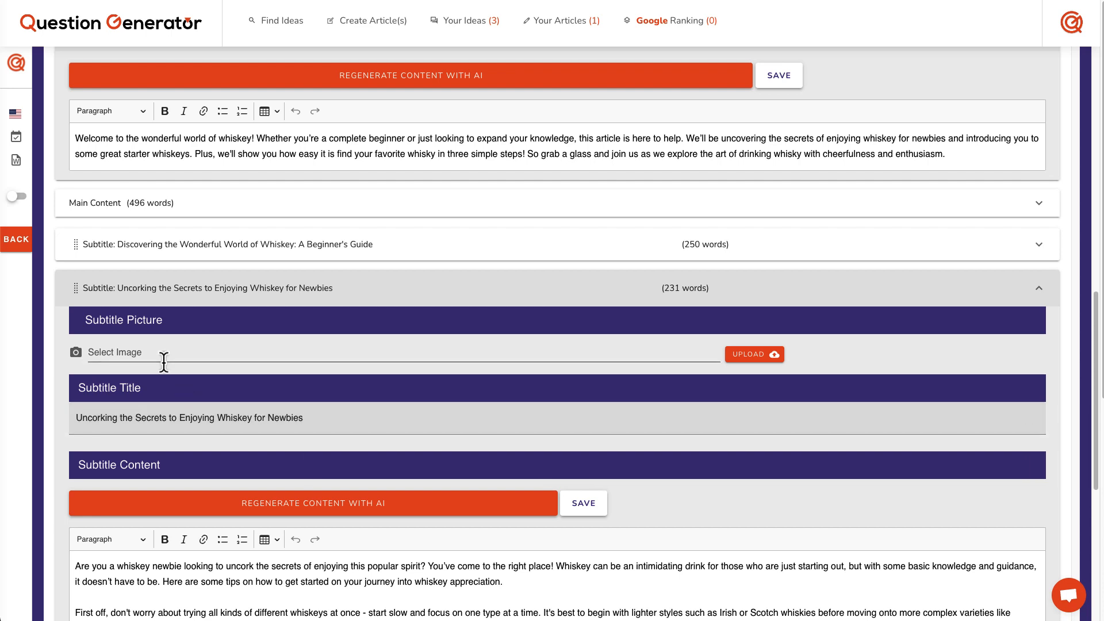
{"action": "left_click", "coordinate": [165, 354]}
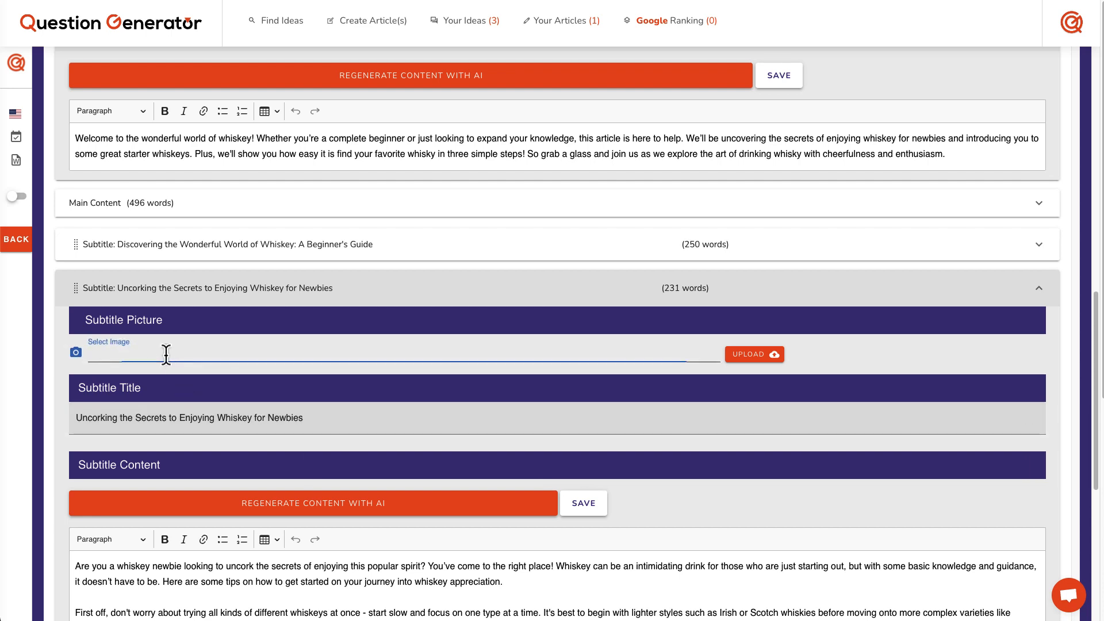
{"action": "key", "text": "Escape"}
{"action": "left_click", "coordinate": [142, 418]}
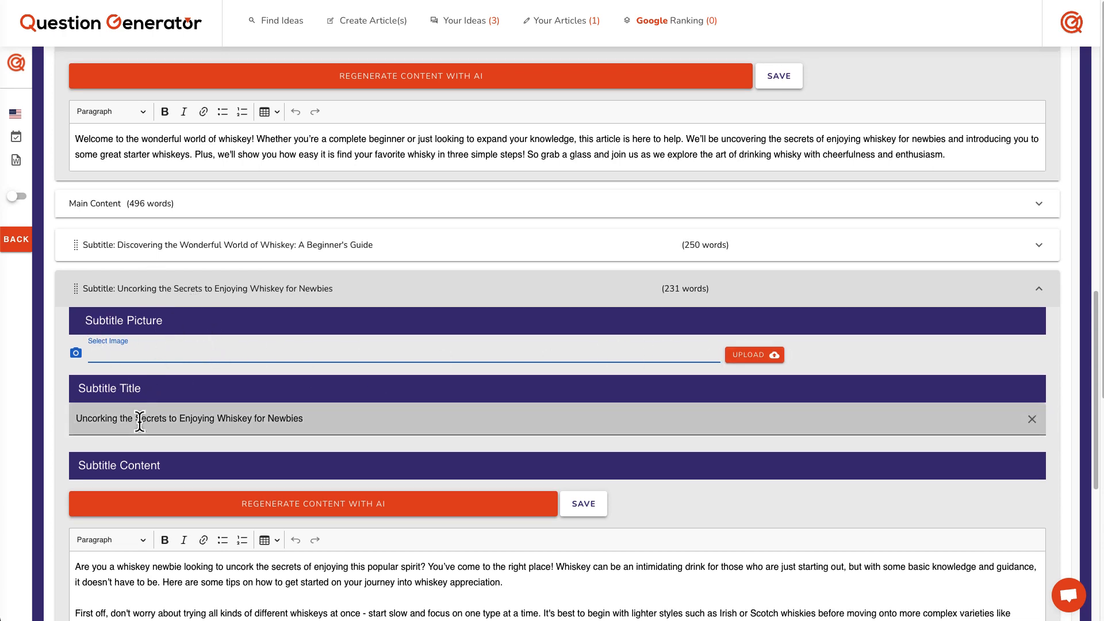
Go to the article's Pixabay gallery and search it for "drinking whiskey"
{"action": "scroll", "coordinate": [187, 329], "scroll_direction": "up", "scroll_amount": 10}
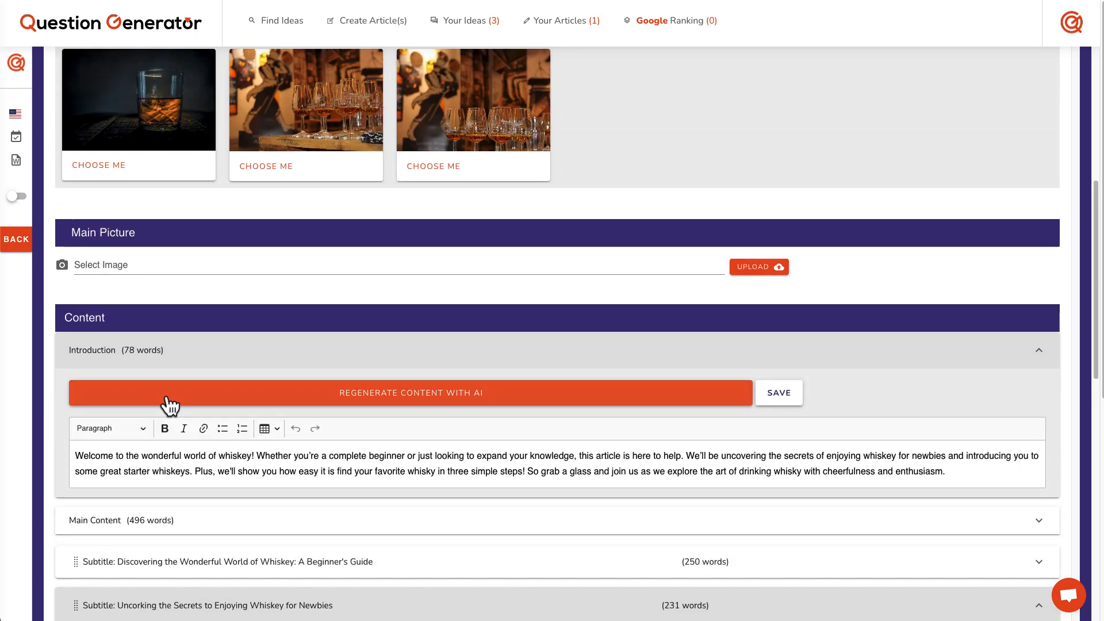
{"action": "scroll", "coordinate": [158, 348], "scroll_direction": "up", "scroll_amount": 3}
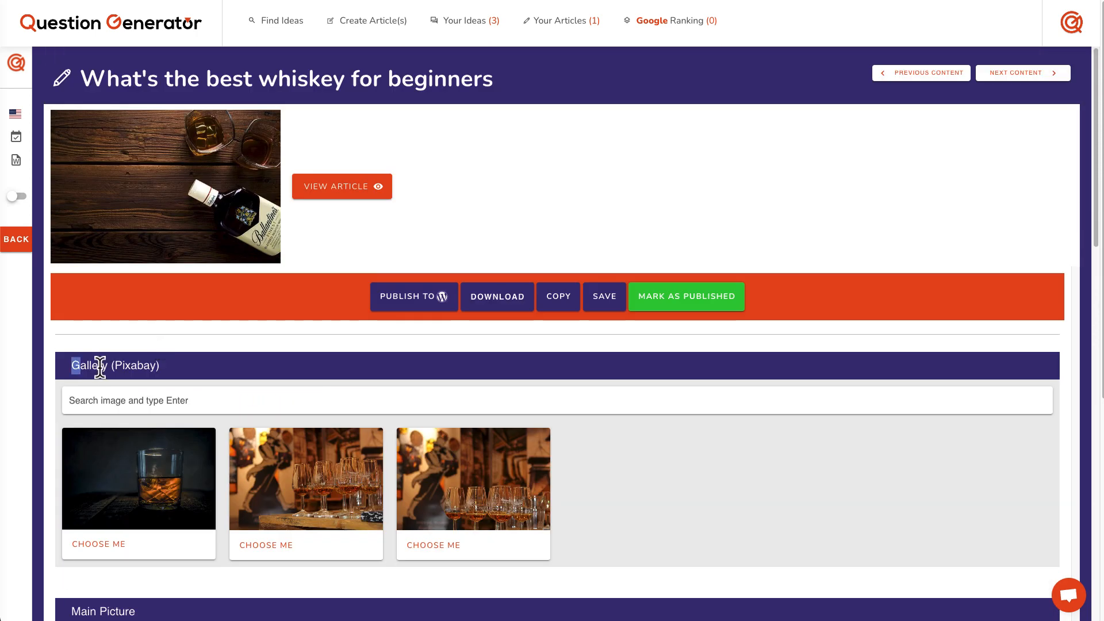
{"action": "left_click_drag", "start_coordinate": [72, 363], "coordinate": [271, 370]}
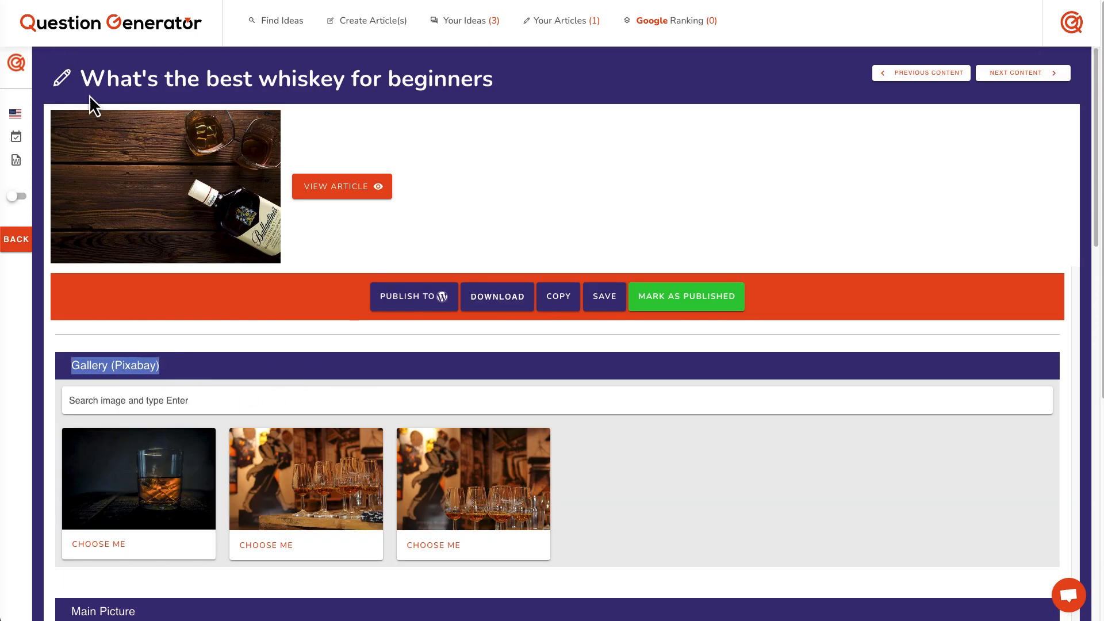
{"action": "left_click", "coordinate": [166, 366]}
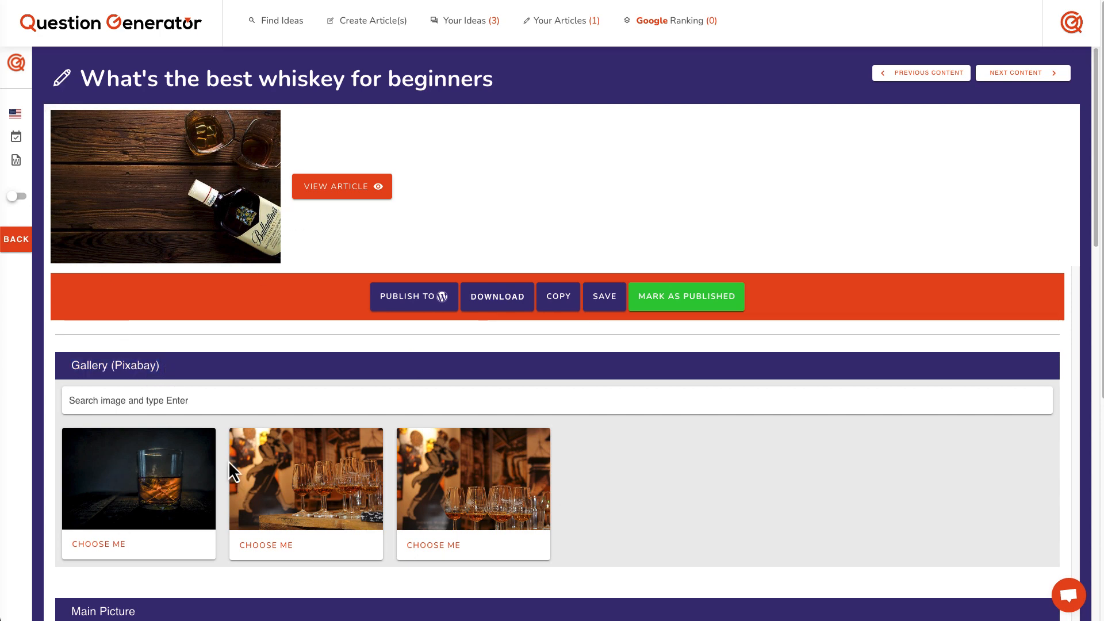
{"action": "left_click", "coordinate": [171, 397]}
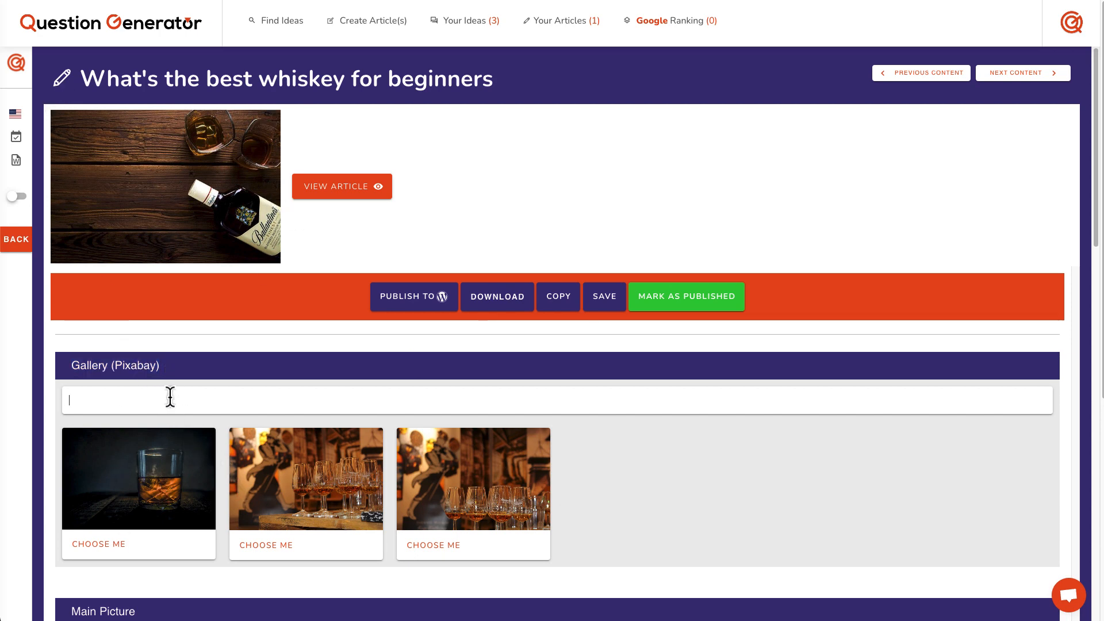
{"action": "type", "text": "drinking whis"}
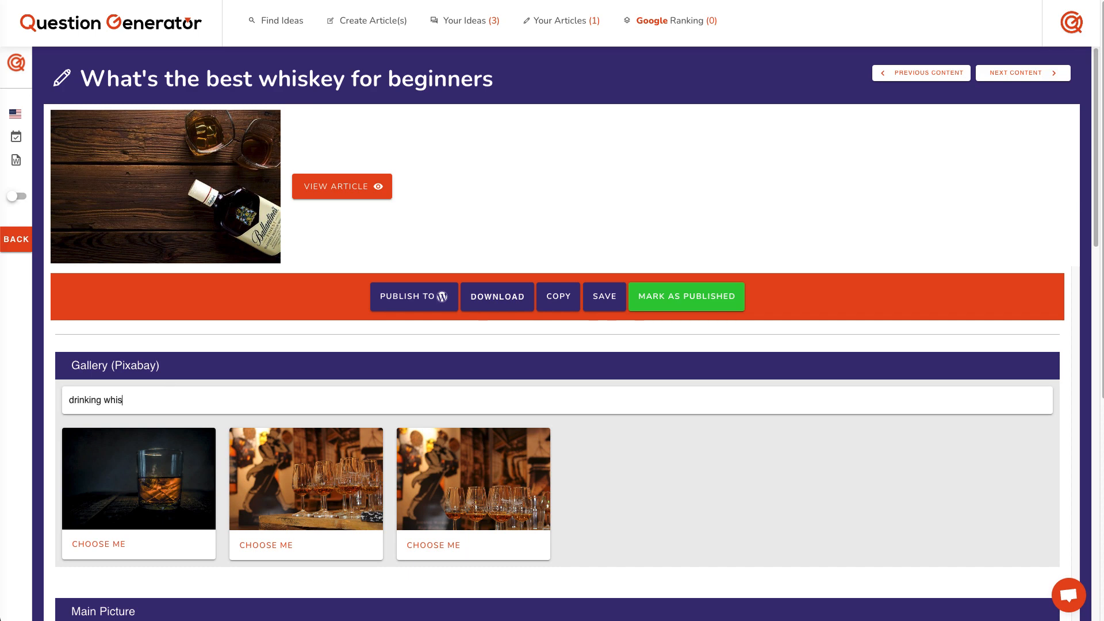
{"action": "type", "text": "key"}
{"action": "key", "text": "Return"}
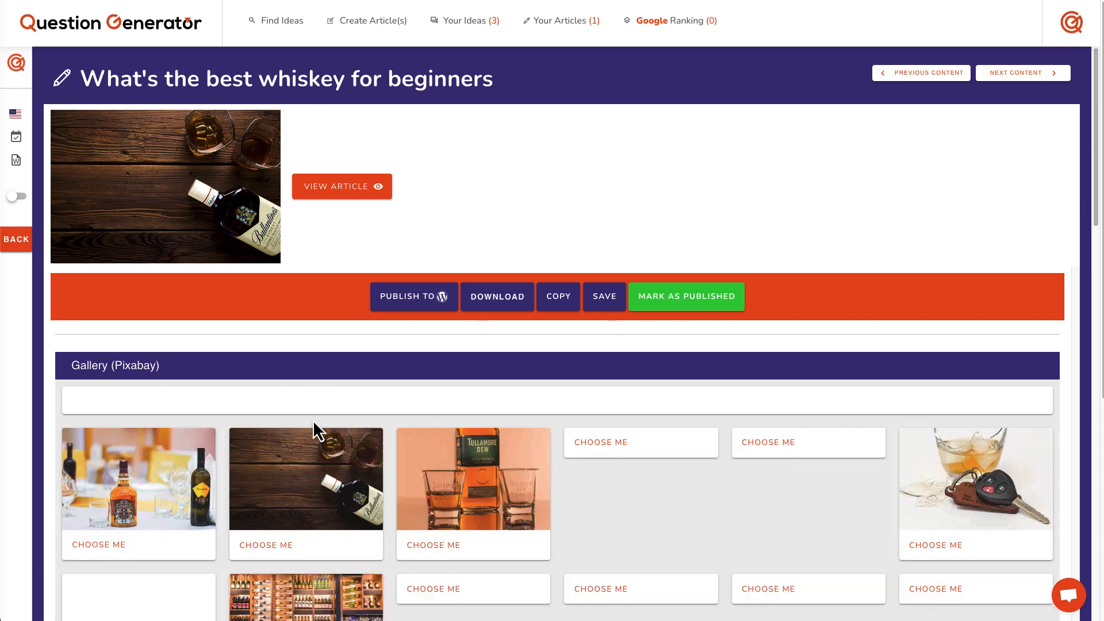
Look through the gallery images and set the photo of bottles on a dining table as the article's main picture
{"action": "scroll", "coordinate": [529, 453], "scroll_direction": "down", "scroll_amount": 3}
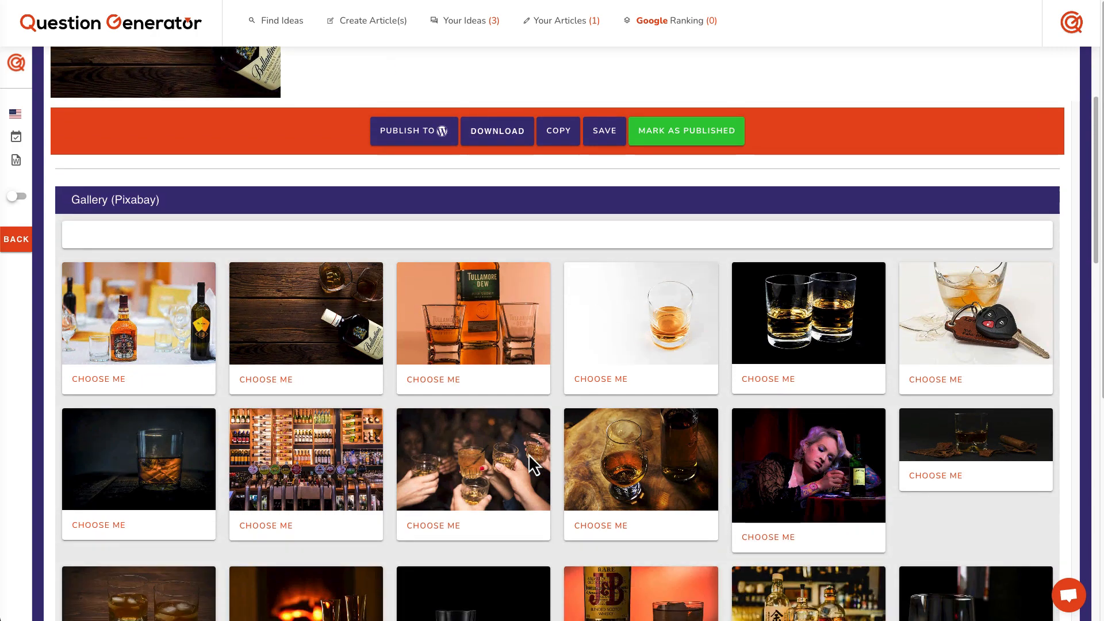
{"action": "scroll", "coordinate": [529, 454], "scroll_direction": "up", "scroll_amount": 3}
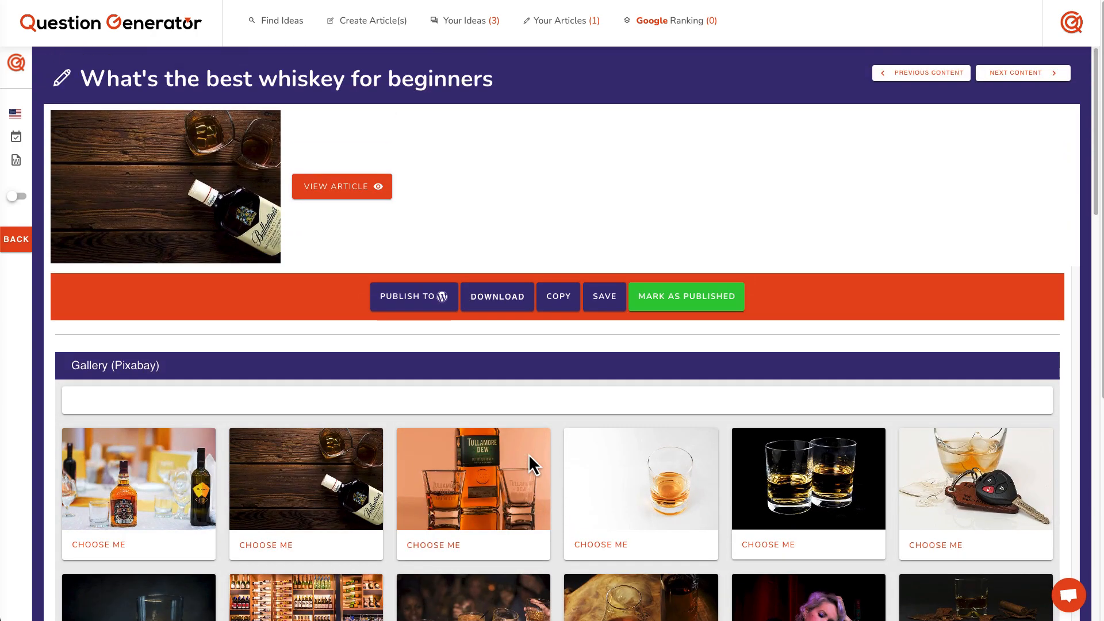
{"action": "left_click", "coordinate": [95, 546]}
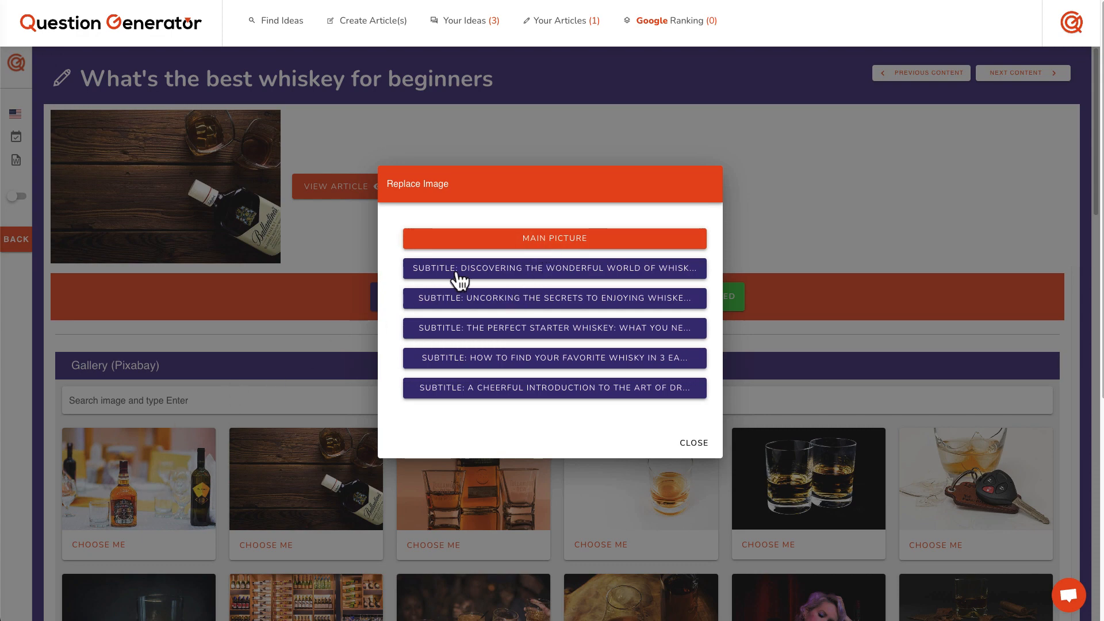
{"action": "left_click", "coordinate": [508, 251]}
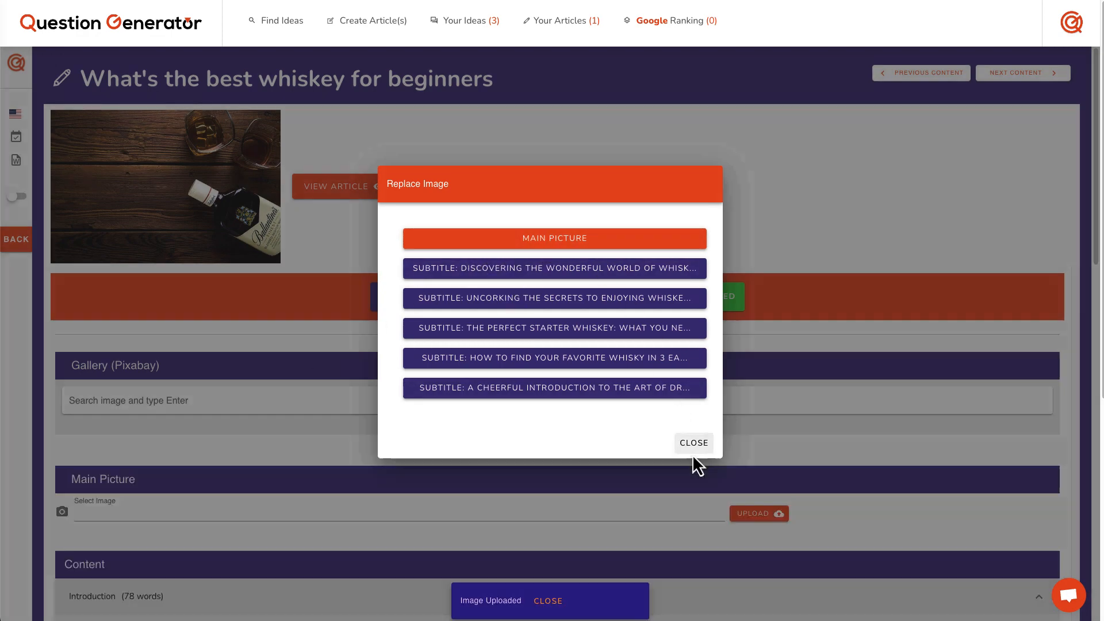
{"action": "left_click", "coordinate": [693, 459]}
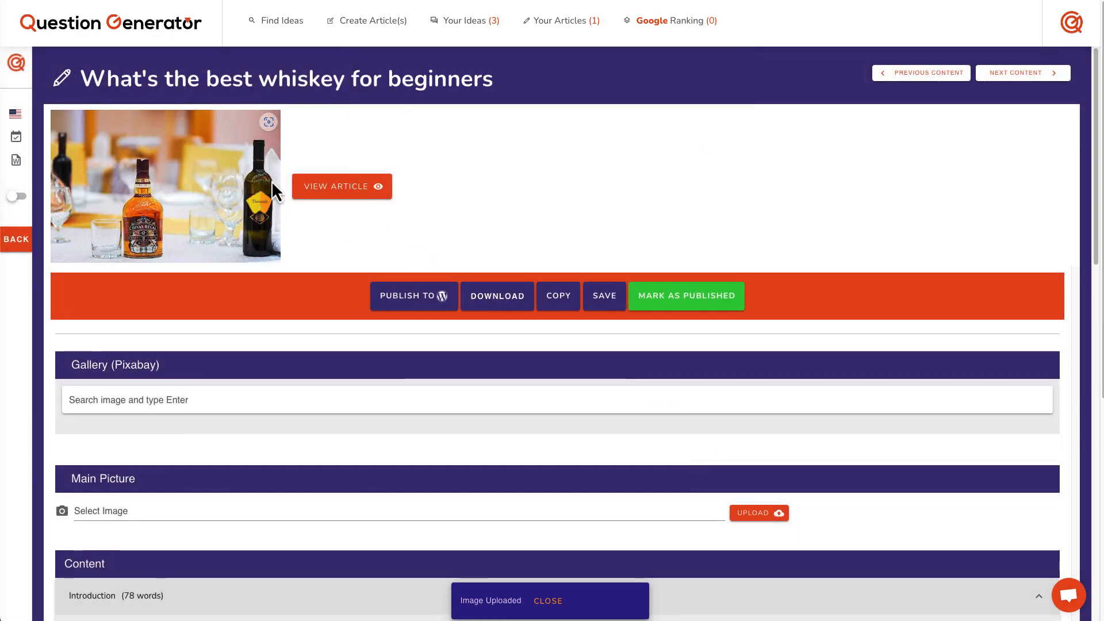
Search the Pixabay gallery for "whiskey" and look through the images for the subtitle sections
{"action": "scroll", "coordinate": [331, 368], "scroll_direction": "down", "scroll_amount": 1}
{"action": "scroll", "coordinate": [331, 368], "scroll_direction": "down", "scroll_amount": 1}
{"action": "left_click", "coordinate": [190, 250]}
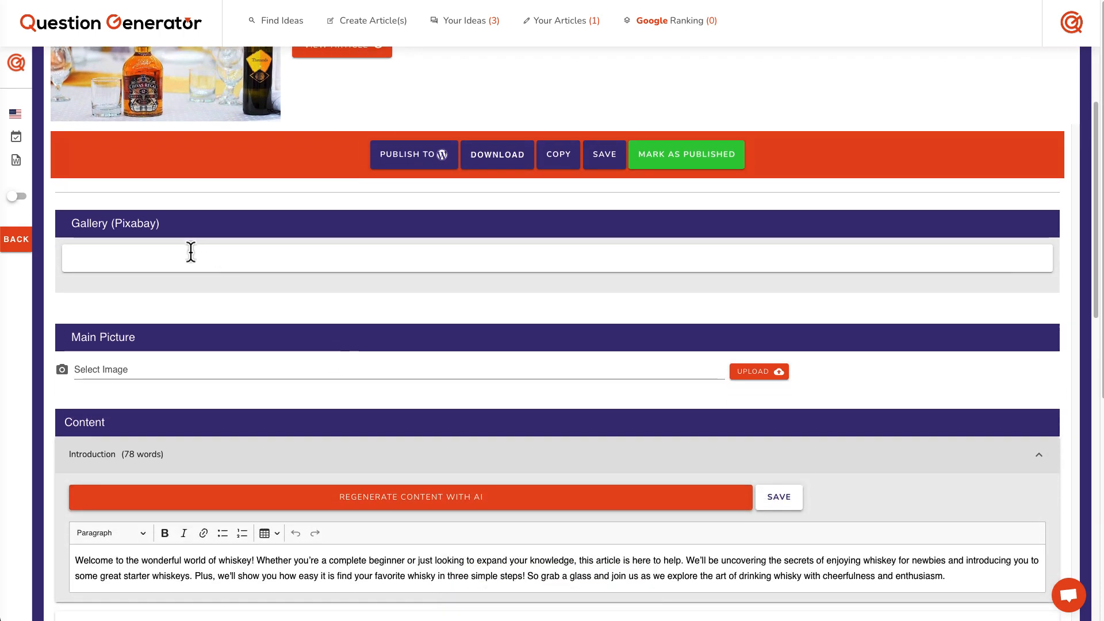
{"action": "scroll", "coordinate": [190, 251], "scroll_direction": "down", "scroll_amount": 4}
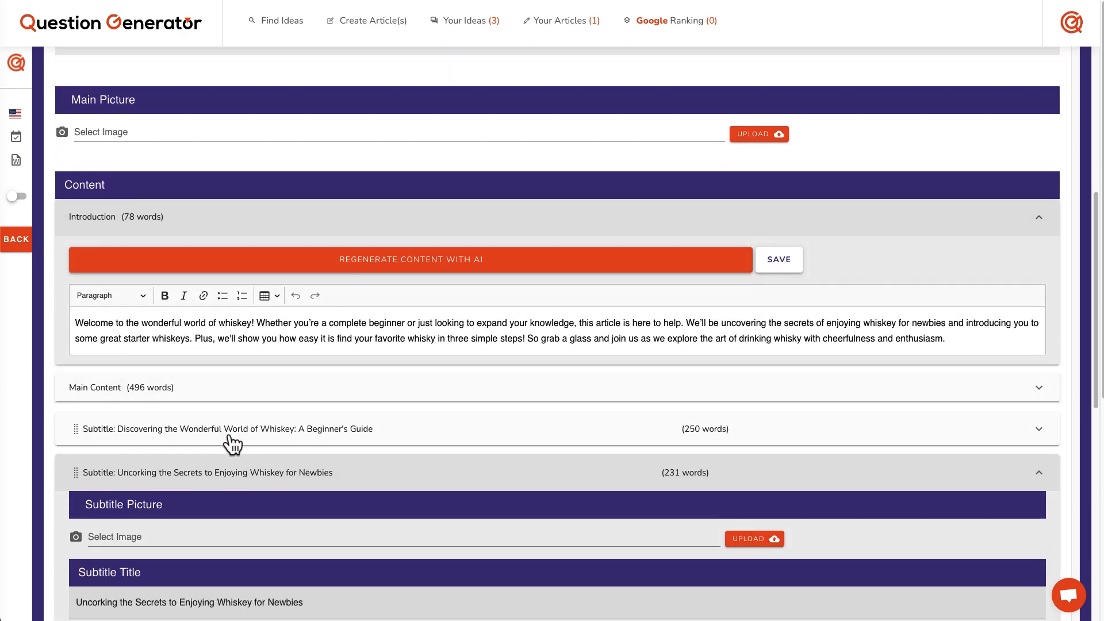
{"action": "scroll", "coordinate": [220, 438], "scroll_direction": "up", "scroll_amount": 3}
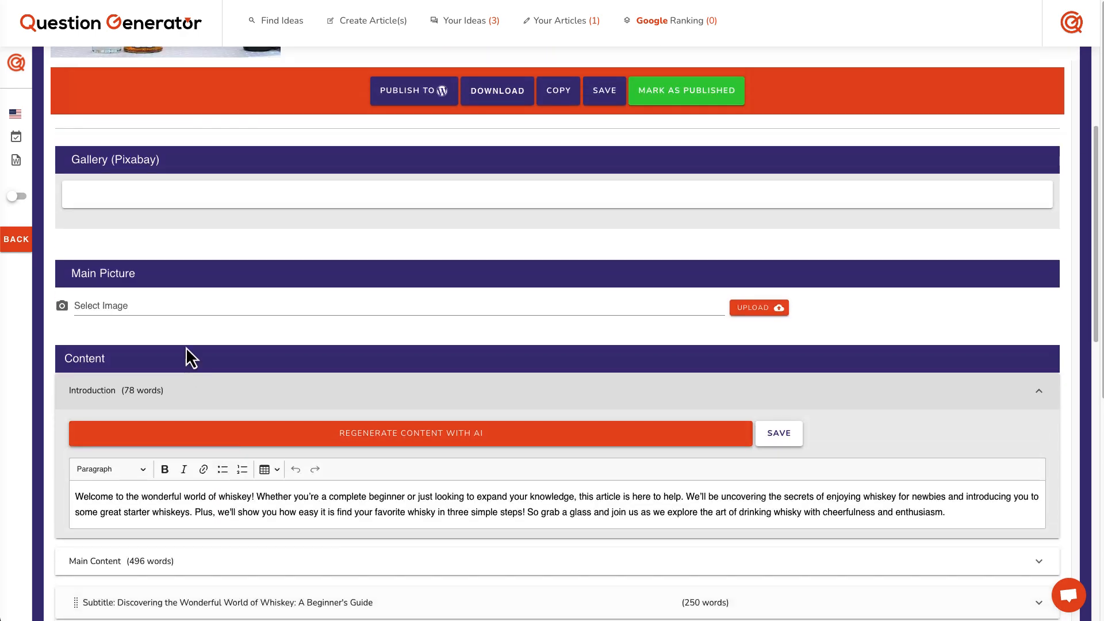
{"action": "type", "text": "whiskey"}
{"action": "key", "text": "Return"}
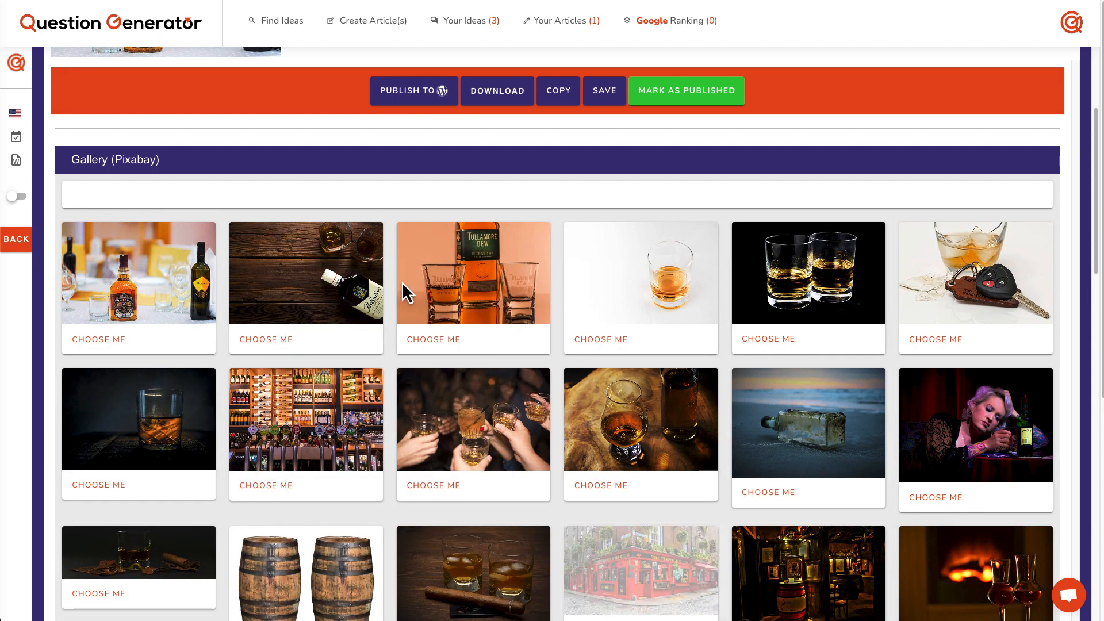
{"action": "scroll", "coordinate": [813, 308], "scroll_direction": "down", "scroll_amount": 3}
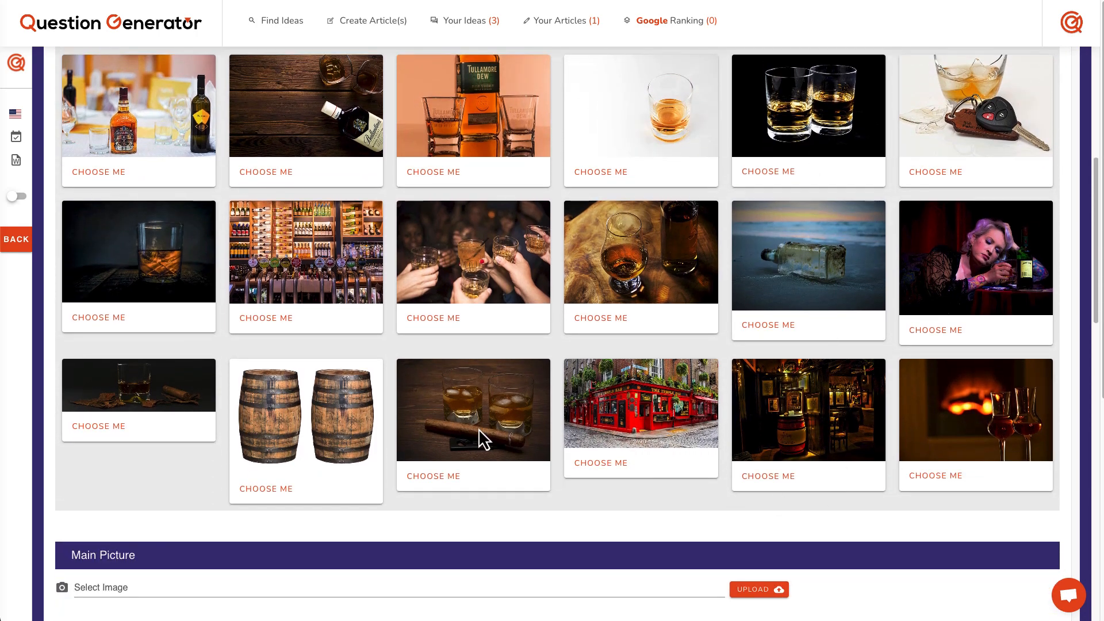
Search the Pixabay gallery for "bar whiskey" images
{"action": "scroll", "coordinate": [479, 429], "scroll_direction": "up", "scroll_amount": 3}
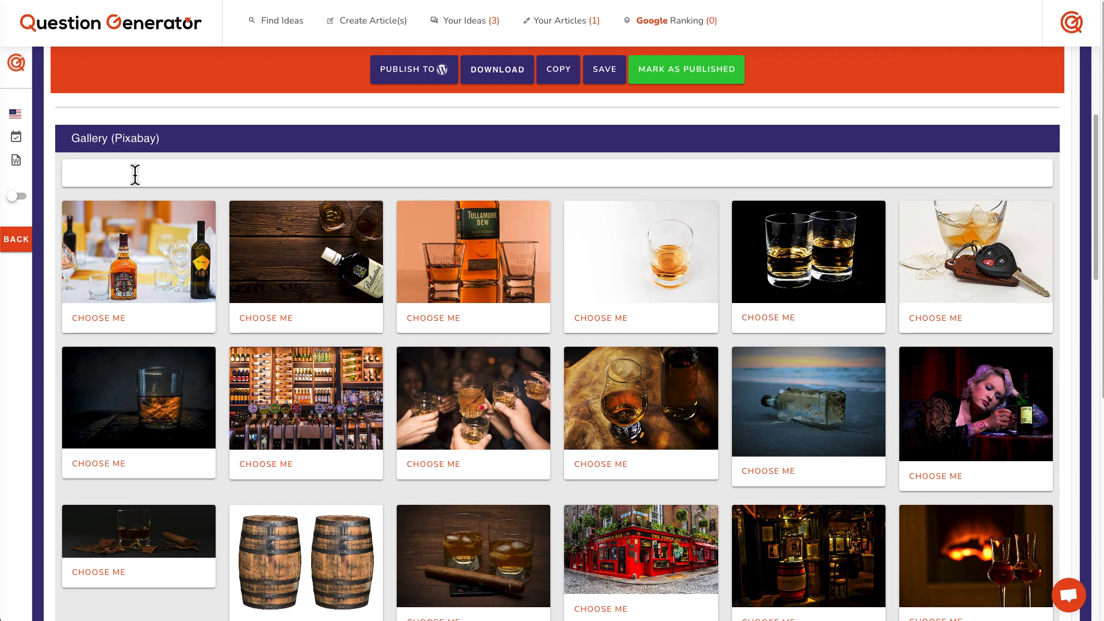
{"action": "type", "text": "bar whiskey"}
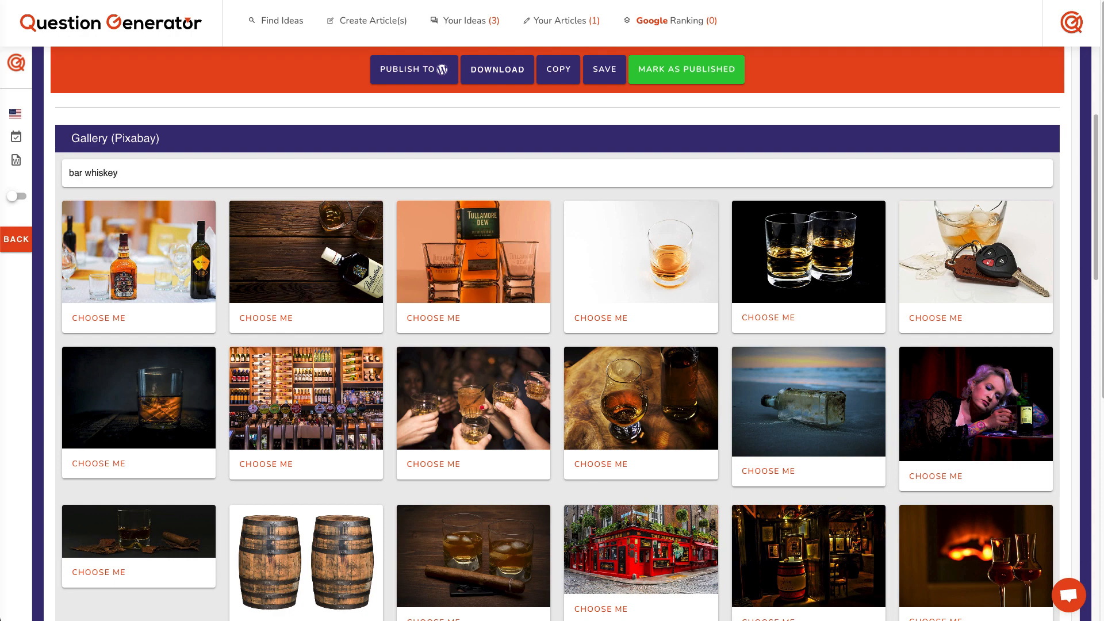
{"action": "key", "text": "ctrl+a"}
{"action": "key", "text": "BackSpace"}
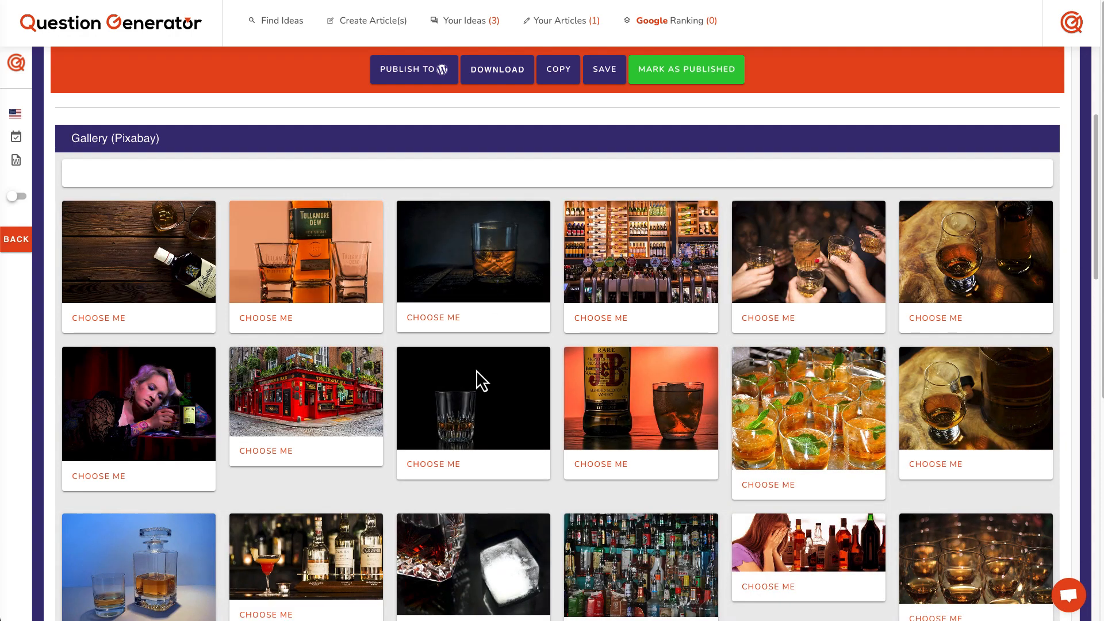
Set the photo of a red cocktail beside whisky bottles as the picture of the "Discovering the Wonderful World of Whiskey" subtitle
{"action": "scroll", "coordinate": [477, 370], "scroll_direction": "down", "scroll_amount": 1}
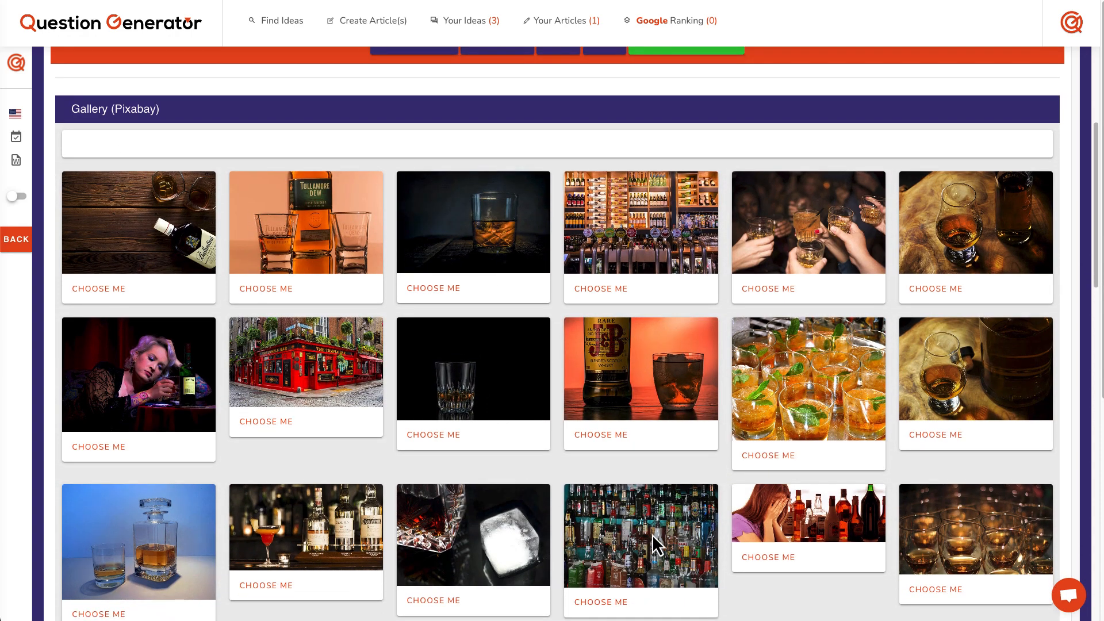
{"action": "left_click", "coordinate": [270, 586]}
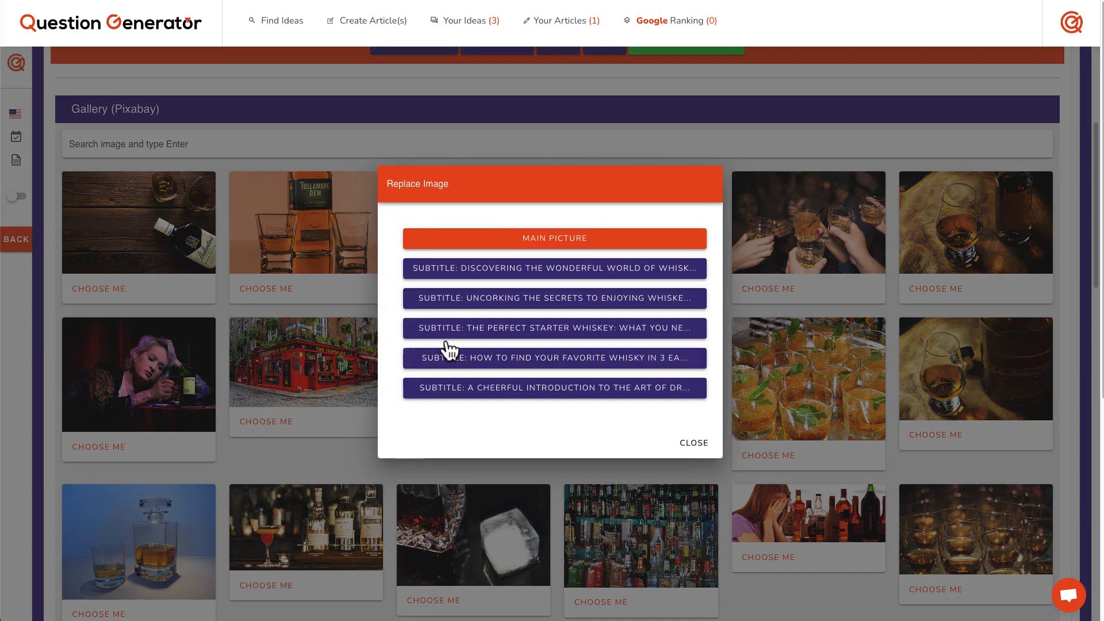
{"action": "left_click", "coordinate": [534, 278]}
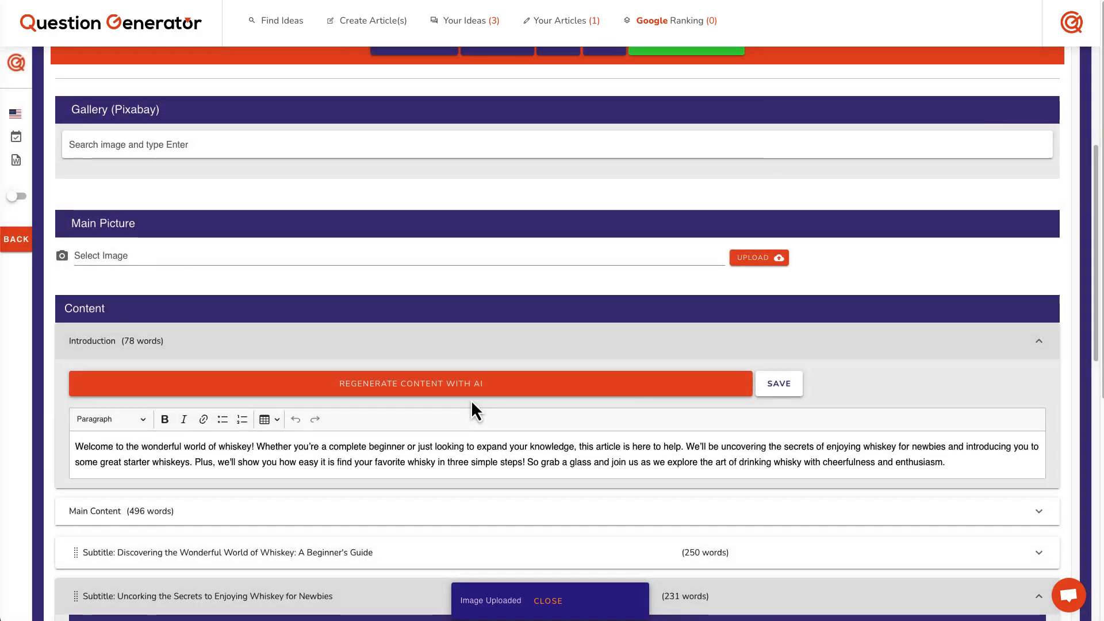
Search the Pixabay gallery again for "whiskey" images
{"action": "scroll", "coordinate": [471, 399], "scroll_direction": "up", "scroll_amount": 4}
{"action": "scroll", "coordinate": [471, 399], "scroll_direction": "down", "scroll_amount": 1}
{"action": "left_click", "coordinate": [180, 295]}
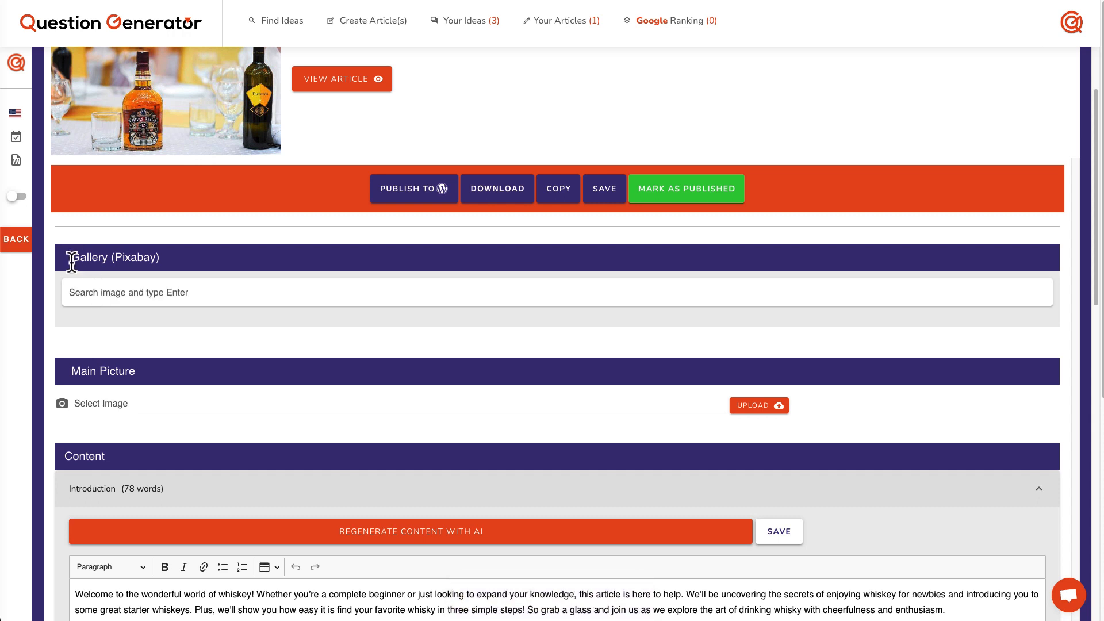
{"action": "left_click_drag", "start_coordinate": [70, 259], "coordinate": [180, 279]}
{"action": "left_click", "coordinate": [179, 289]}
{"action": "type", "text": "whiskey"}
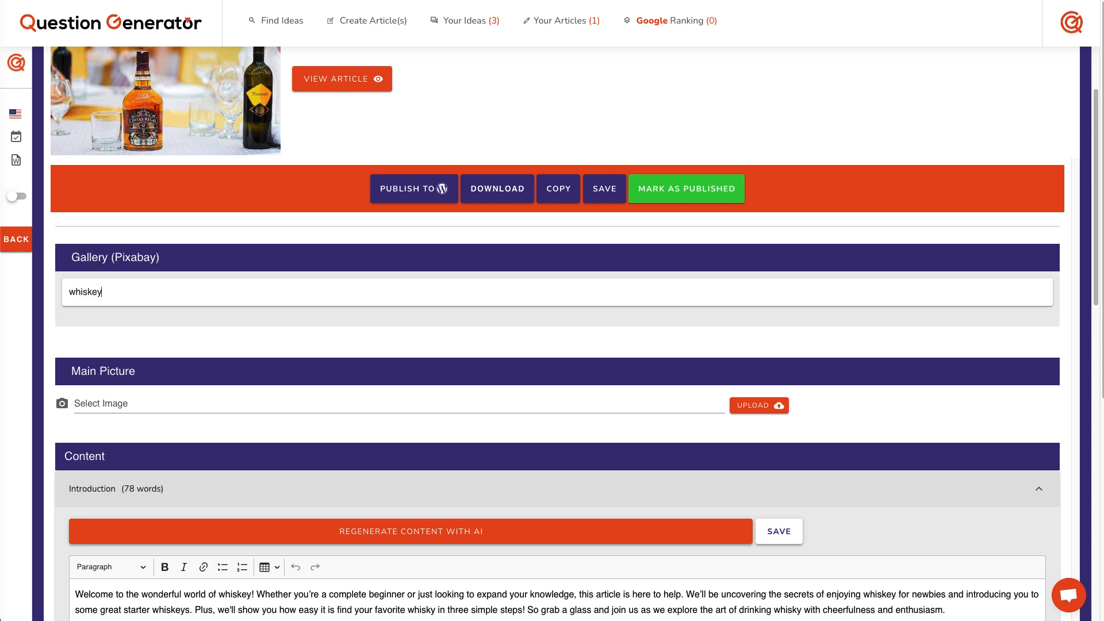
{"action": "key", "text": "Return"}
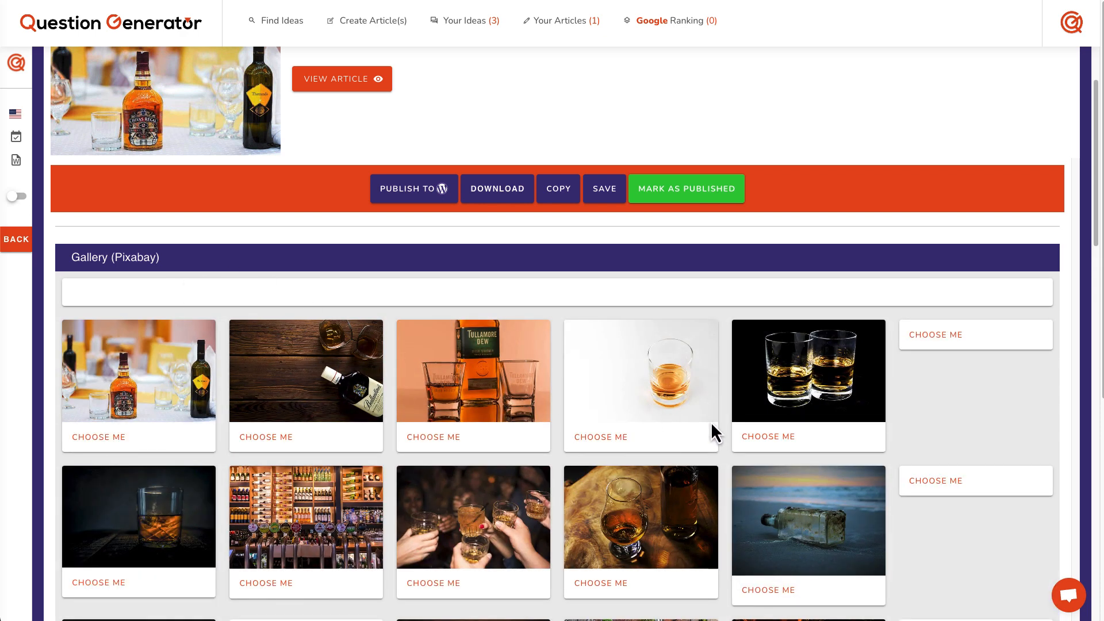
Set the dark photo of a single whiskey glass as the picture of the "Uncorking the Secrets to Enjoying Whiskey for Newbies" subtitle
{"action": "scroll", "coordinate": [581, 428], "scroll_direction": "down", "scroll_amount": 1}
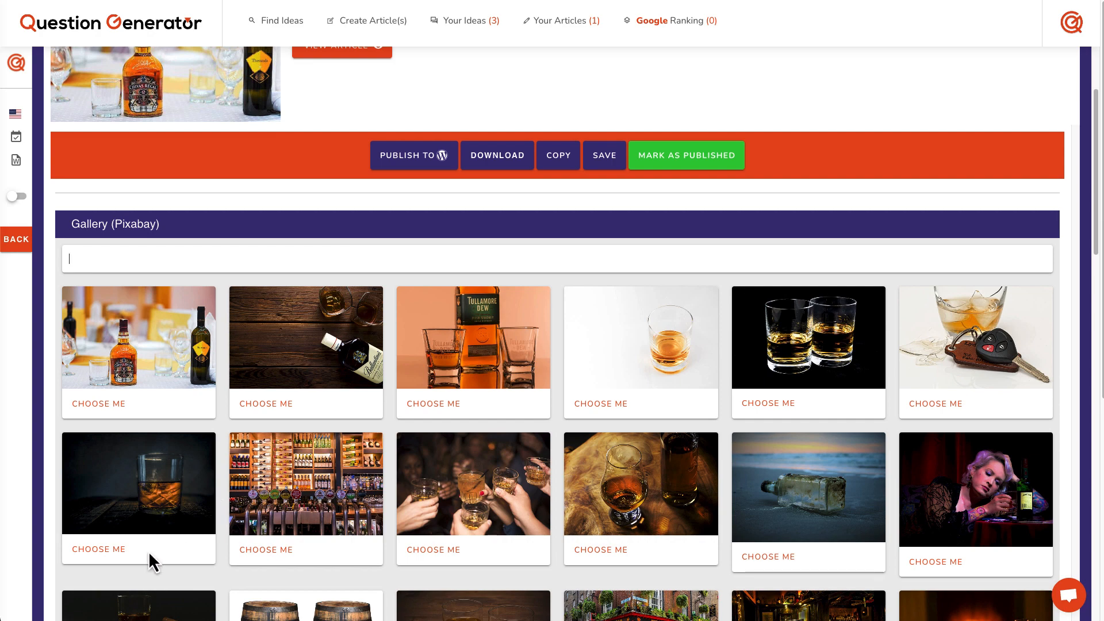
{"action": "left_click", "coordinate": [99, 549]}
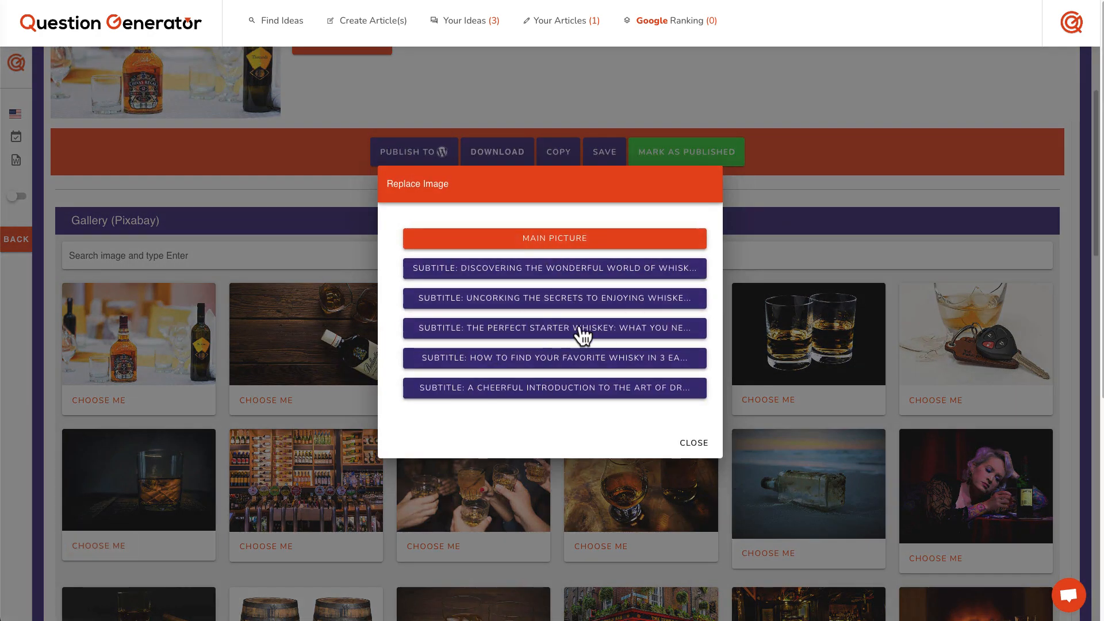
{"action": "left_click", "coordinate": [472, 331]}
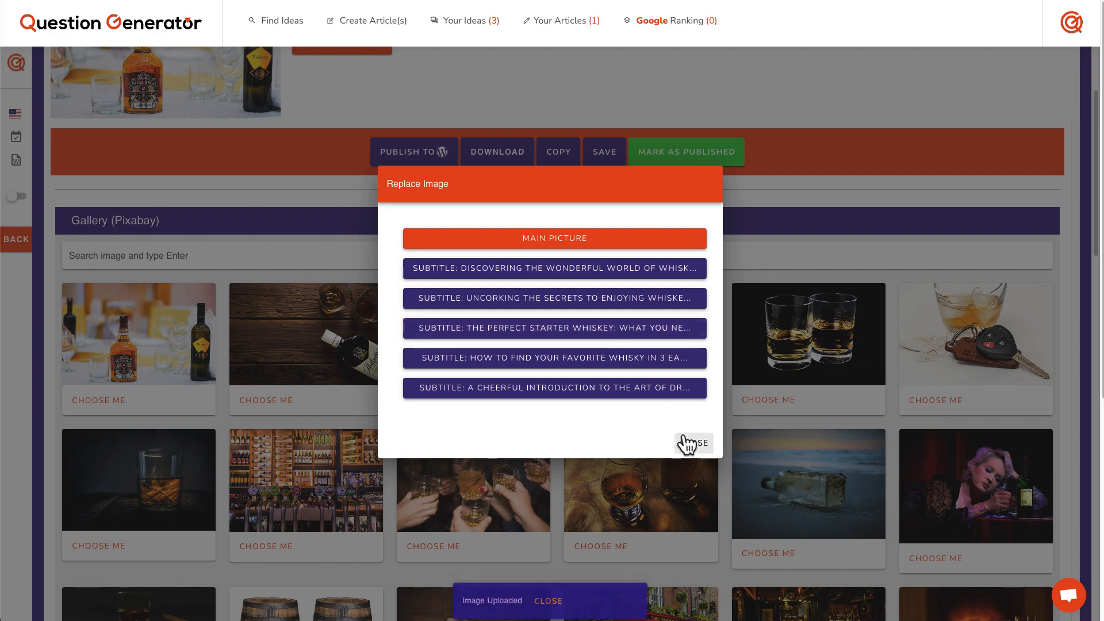
{"action": "left_click", "coordinate": [687, 444]}
Collapse the "Uncorking the Secrets" section, expand "Discovering the Wonderful World of Whiskey", and save the article
{"action": "scroll", "coordinate": [690, 451], "scroll_direction": "down", "scroll_amount": 14}
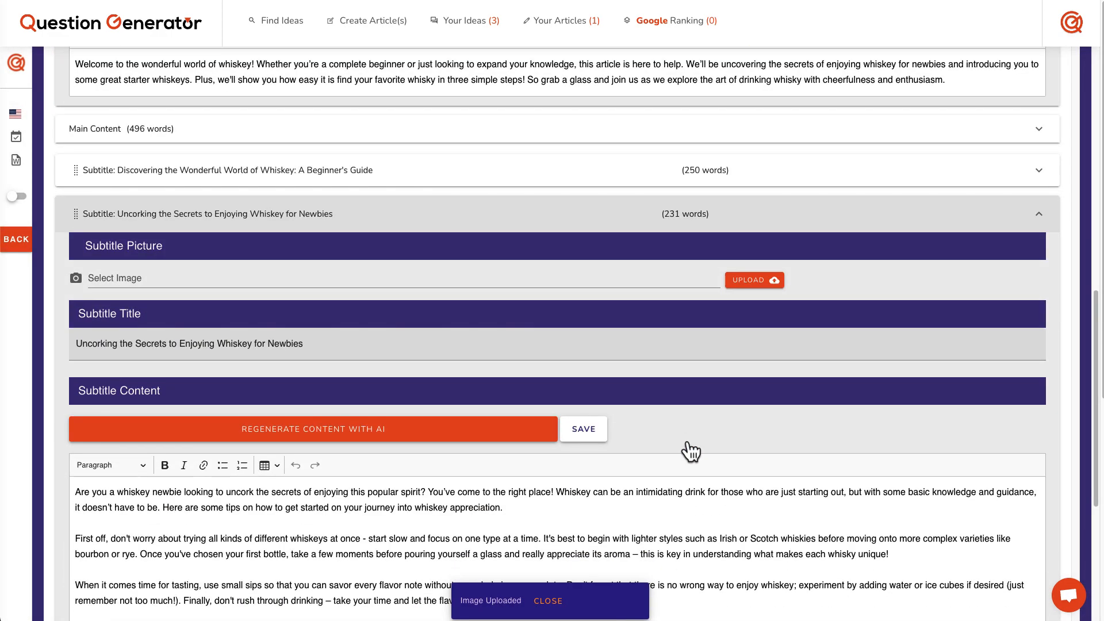
{"action": "scroll", "coordinate": [687, 441], "scroll_direction": "up", "scroll_amount": 6}
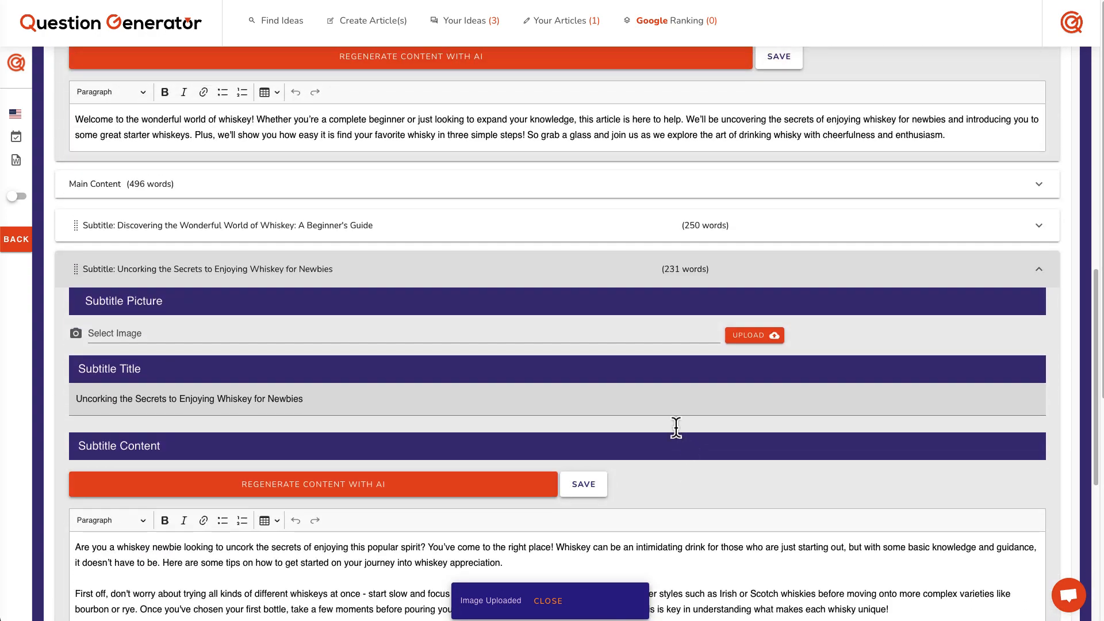
{"action": "left_click", "coordinate": [702, 270]}
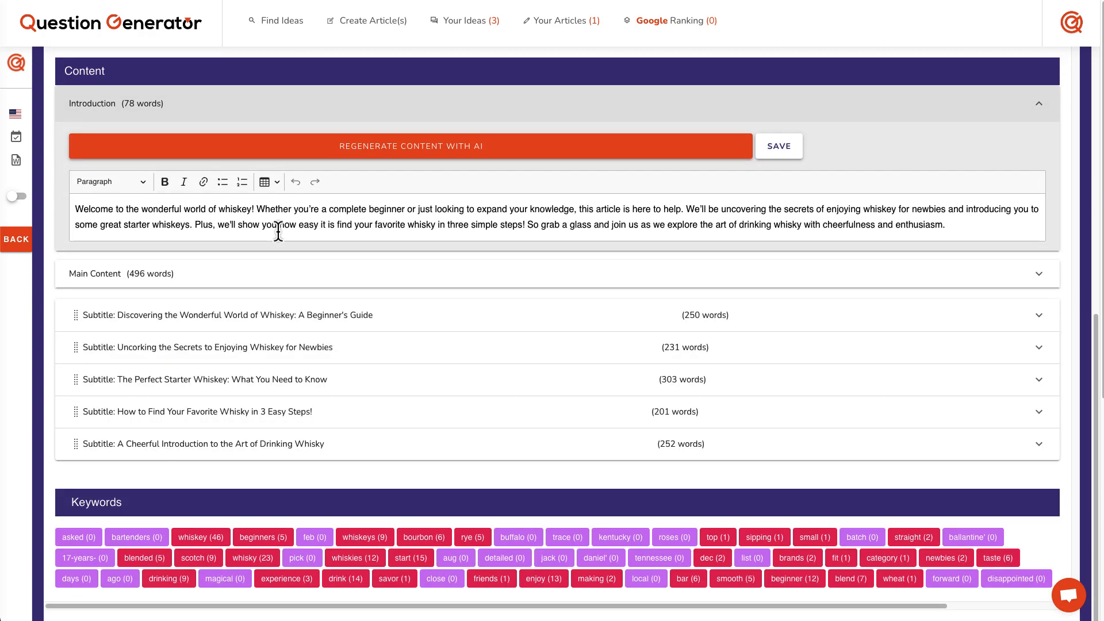
{"action": "left_click", "coordinate": [229, 318]}
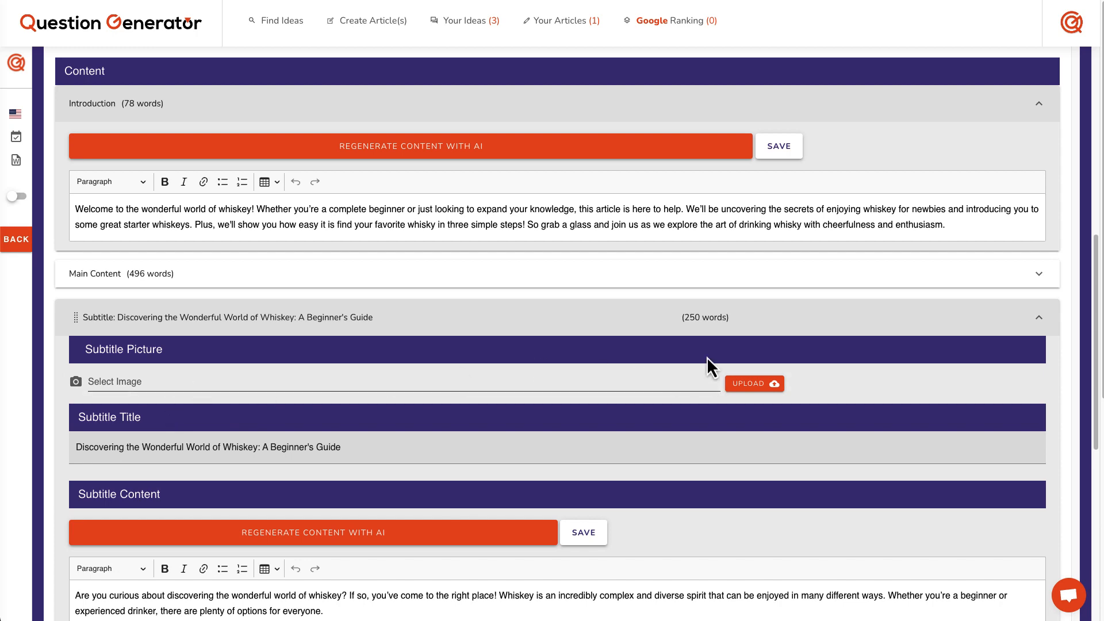
{"action": "scroll", "coordinate": [667, 325], "scroll_direction": "up", "scroll_amount": 6}
{"action": "scroll", "coordinate": [669, 326], "scroll_direction": "up", "scroll_amount": 2}
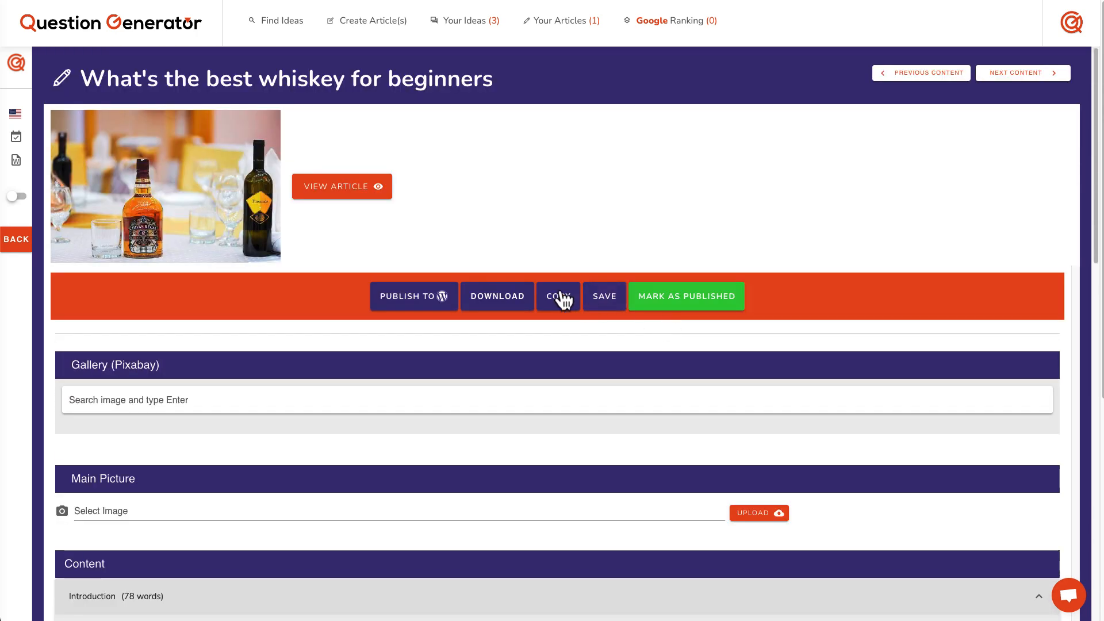
{"action": "left_click", "coordinate": [607, 303]}
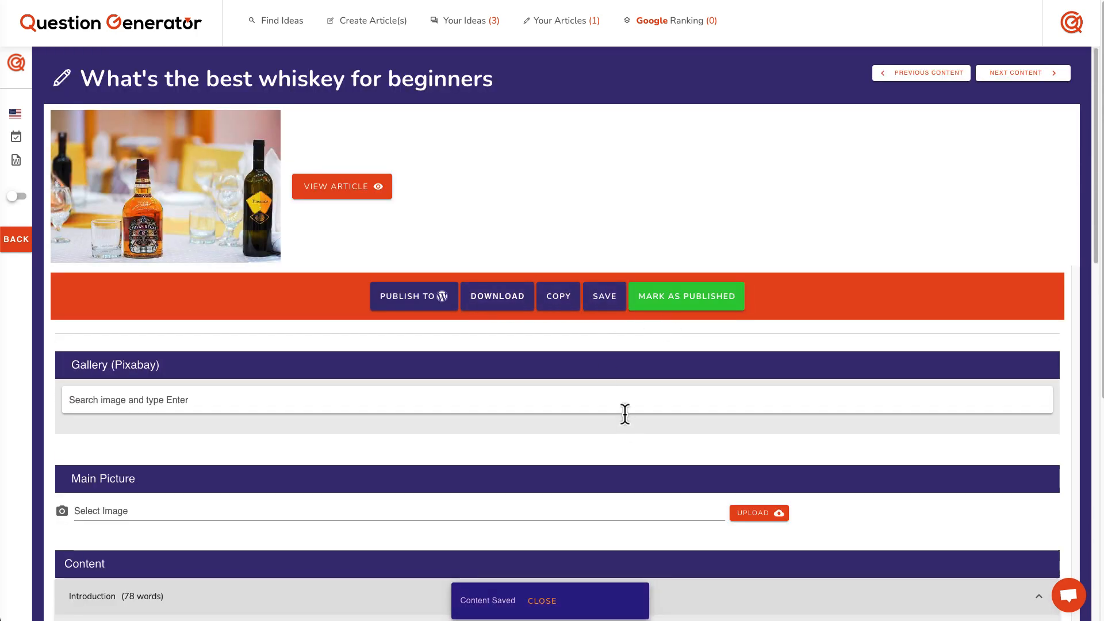
Open the generated article's preview and review its title, main picture, introduction and table of contents
{"action": "left_click", "coordinate": [370, 194]}
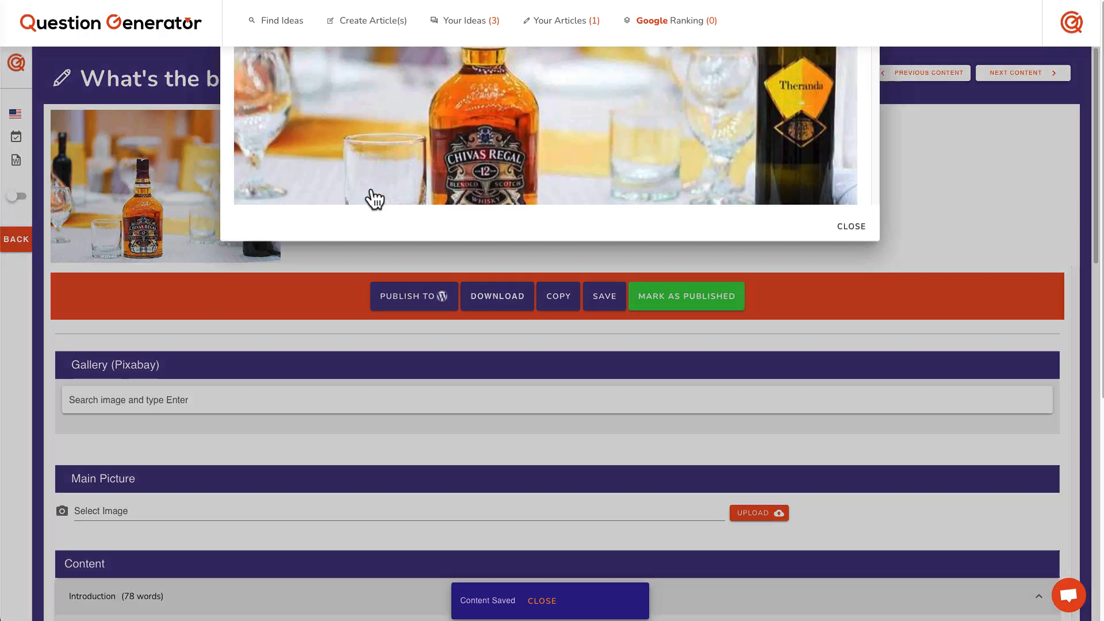
{"action": "scroll", "coordinate": [526, 321], "scroll_direction": "down", "scroll_amount": 5}
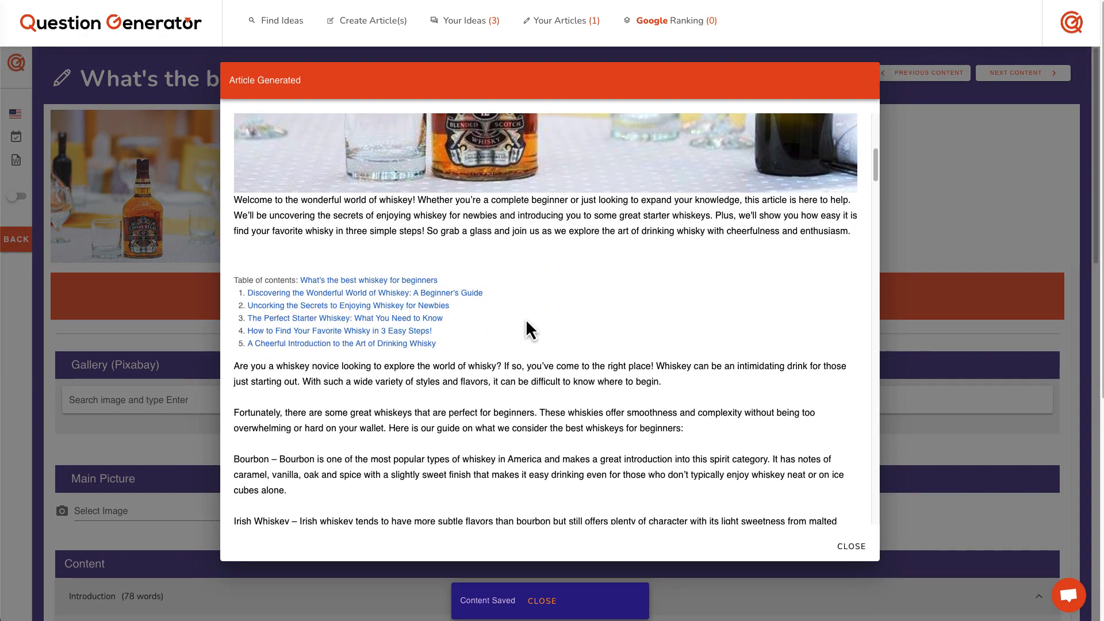
{"action": "scroll", "coordinate": [526, 320], "scroll_direction": "up", "scroll_amount": 5}
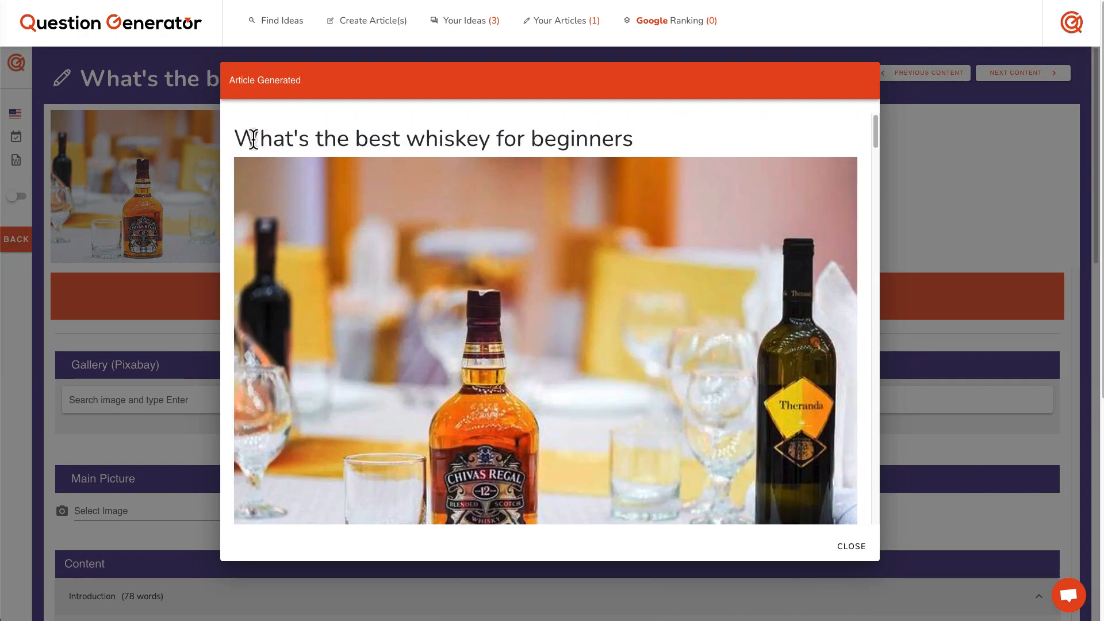
{"action": "scroll", "coordinate": [443, 303], "scroll_direction": "down", "scroll_amount": 3}
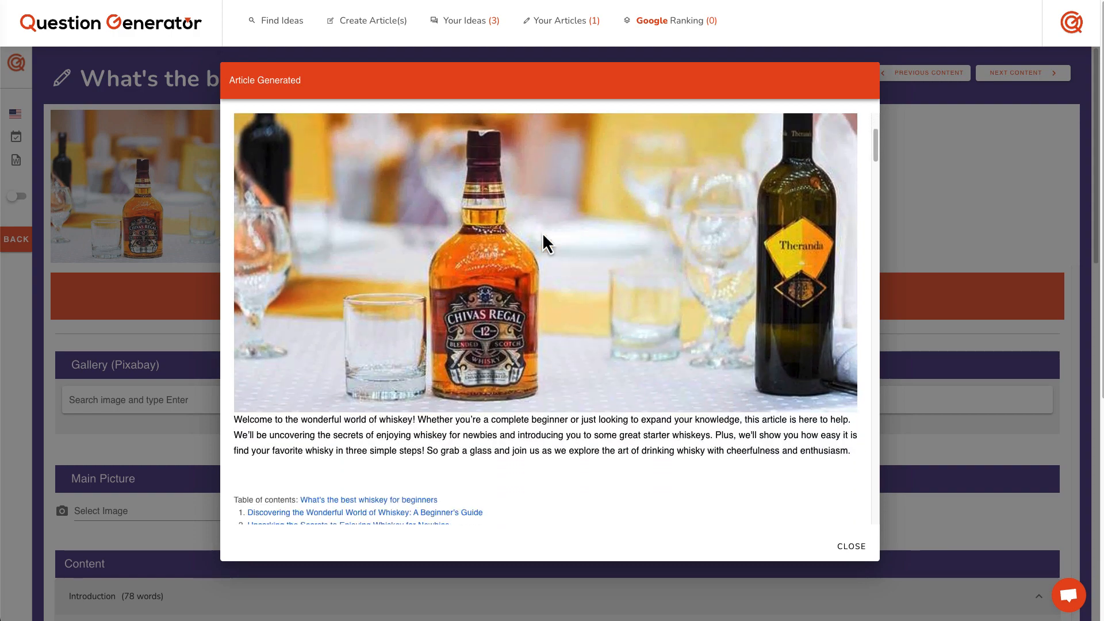
{"action": "scroll", "coordinate": [305, 432], "scroll_direction": "down", "scroll_amount": 2}
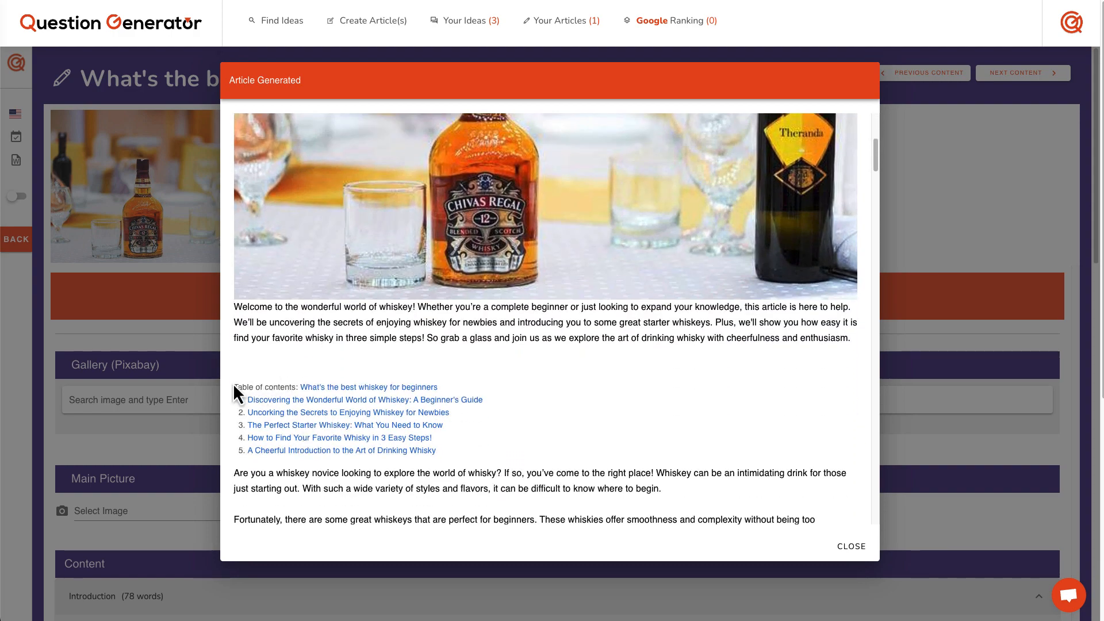
Follow the first table of contents entry and examine the main content, embedded video and first subtitle's picture
{"action": "left_click", "coordinate": [314, 400]}
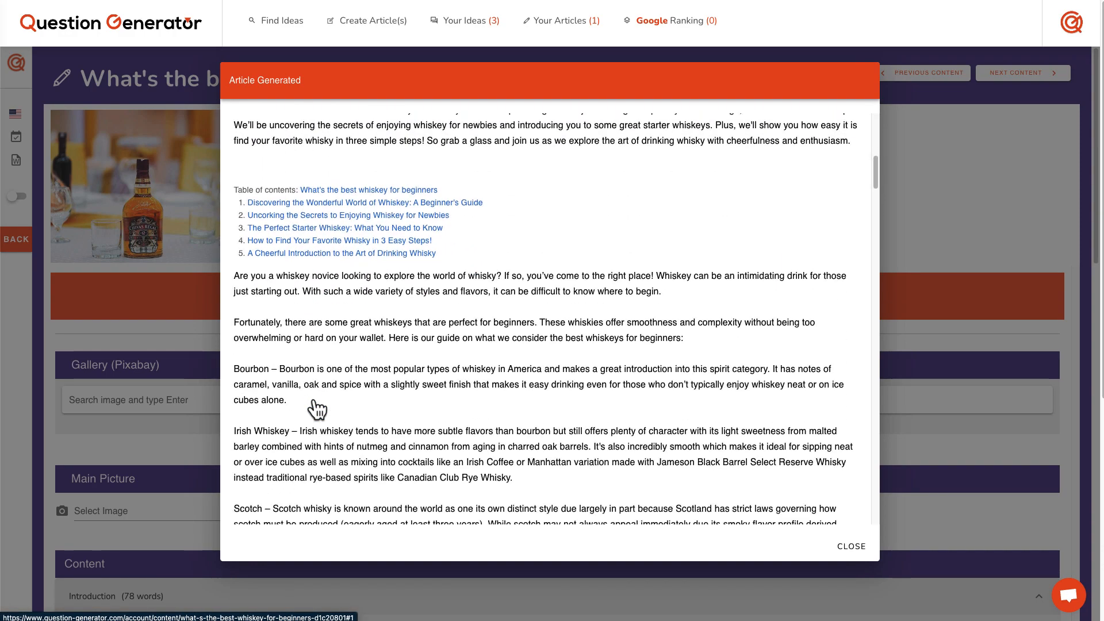
{"action": "scroll", "coordinate": [314, 399], "scroll_direction": "down", "scroll_amount": 1}
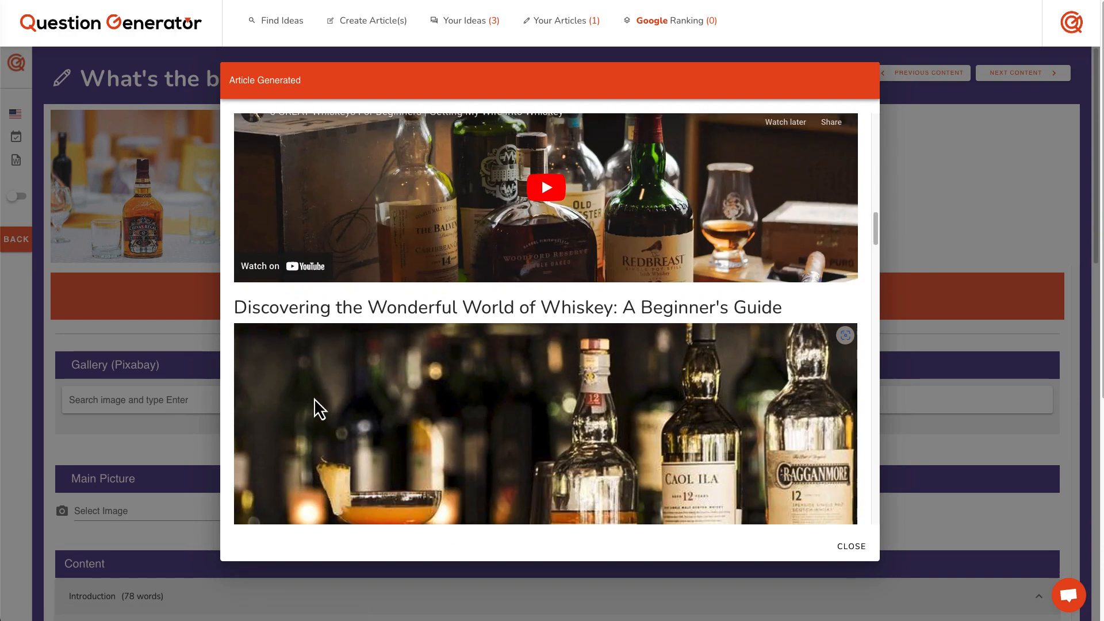
{"action": "scroll", "coordinate": [314, 398], "scroll_direction": "up", "scroll_amount": 5}
{"action": "scroll", "coordinate": [261, 343], "scroll_direction": "down", "scroll_amount": 5}
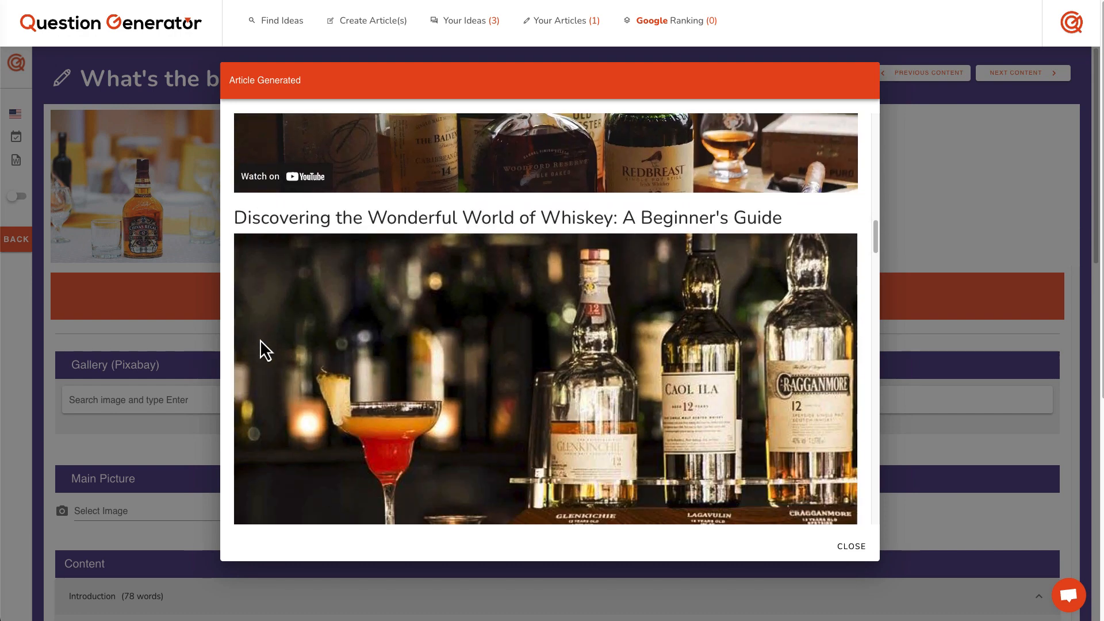
{"action": "scroll", "coordinate": [261, 343], "scroll_direction": "up", "scroll_amount": 5}
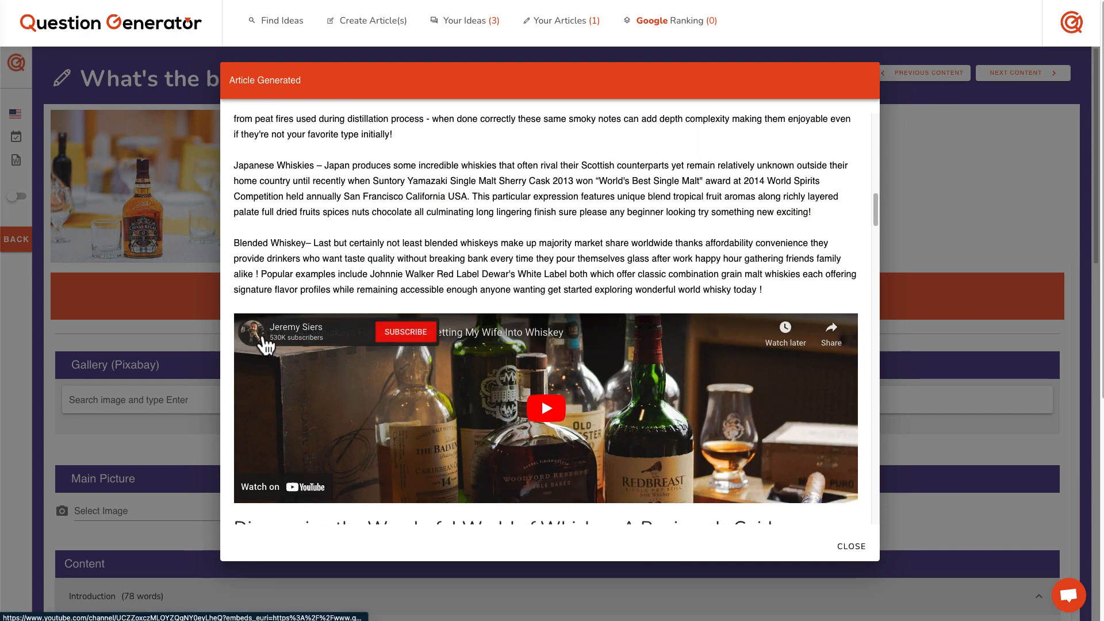
{"action": "scroll", "coordinate": [262, 342], "scroll_direction": "down", "scroll_amount": 5}
{"action": "scroll", "coordinate": [264, 344], "scroll_direction": "down", "scroll_amount": 2}
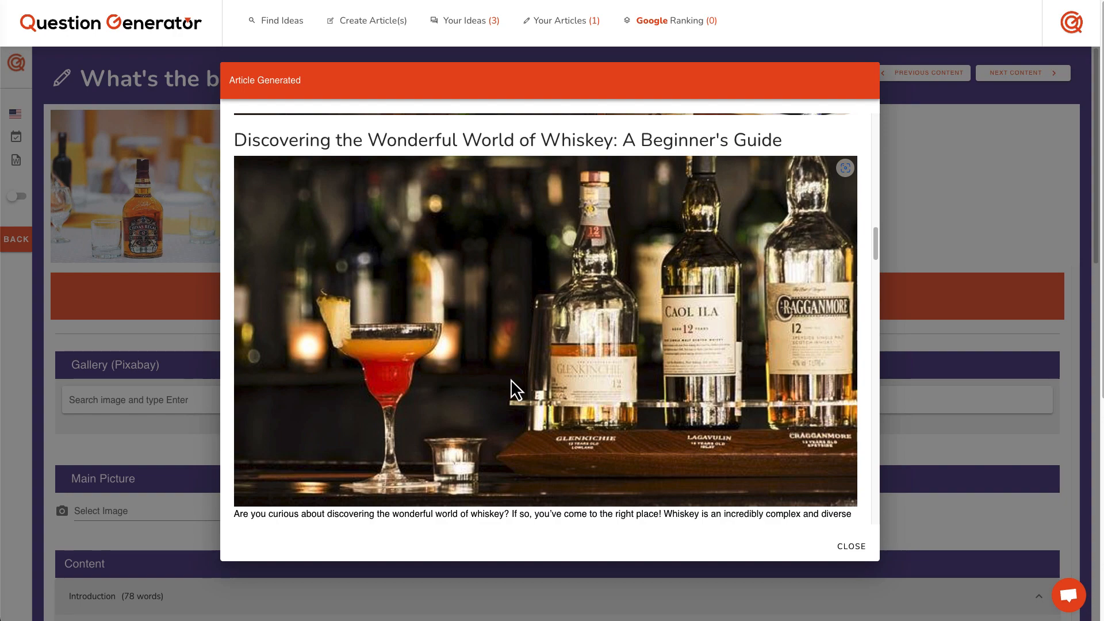
Look through the pictures and text of the remaining subtitle sections to the article's end, and close the preview
{"action": "scroll", "coordinate": [511, 378], "scroll_direction": "down", "scroll_amount": 10}
{"action": "scroll", "coordinate": [510, 376], "scroll_direction": "down", "scroll_amount": 15}
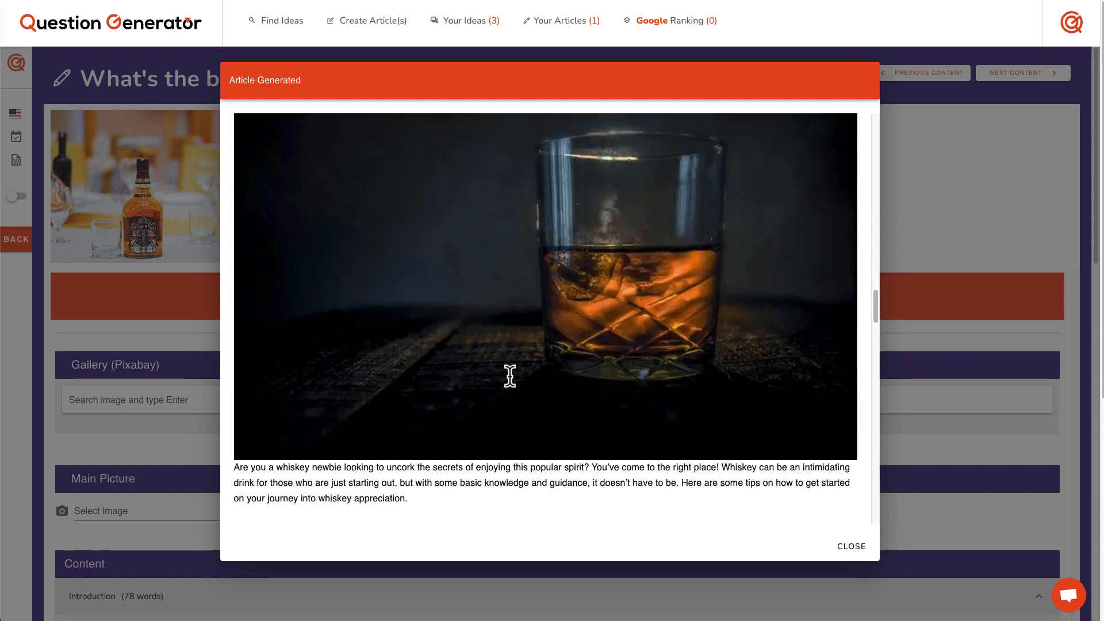
{"action": "scroll", "coordinate": [509, 375], "scroll_direction": "down", "scroll_amount": 15}
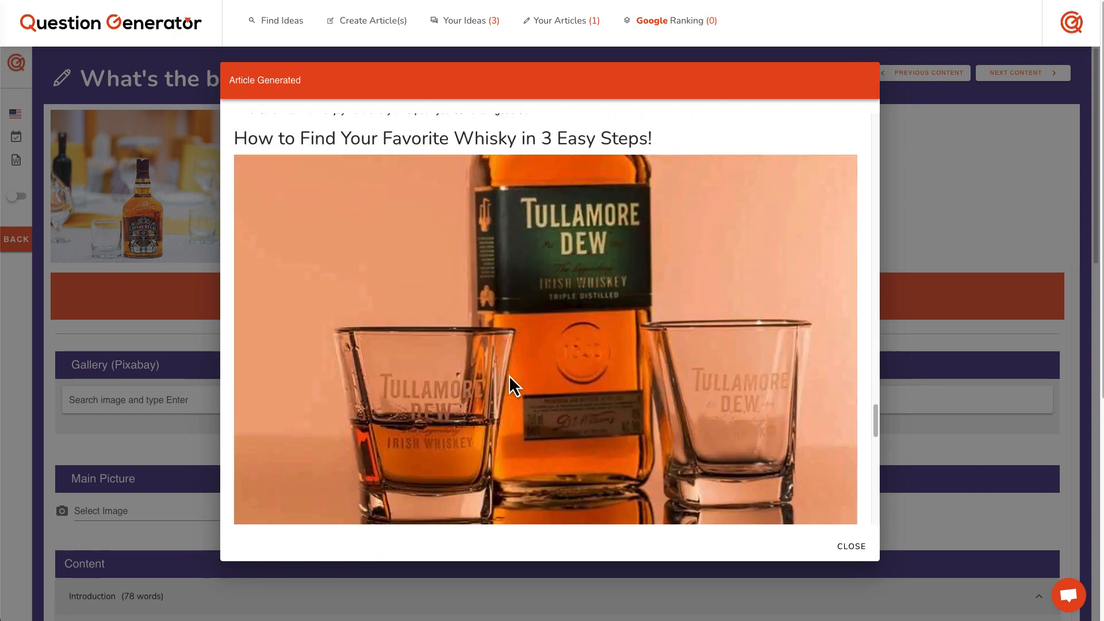
{"action": "scroll", "coordinate": [509, 375], "scroll_direction": "down", "scroll_amount": 3}
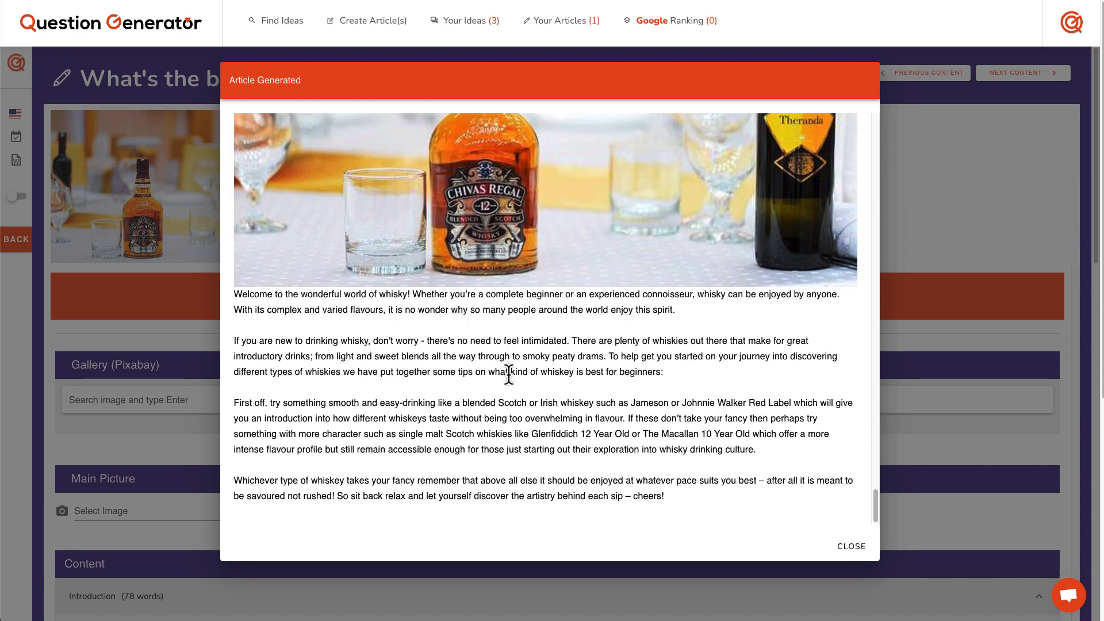
{"action": "left_click", "coordinate": [851, 546]}
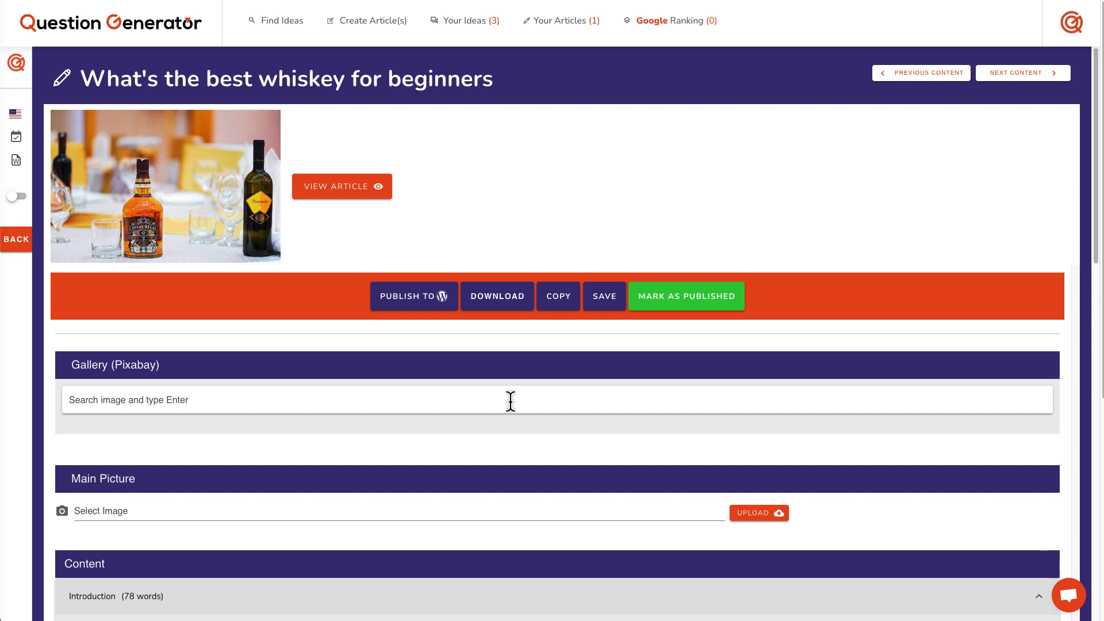
Examine the article's remaining subtitle sections and its Keywords list, including the keyword "bartenders"
{"action": "scroll", "coordinate": [575, 368], "scroll_direction": "down", "scroll_amount": 7}
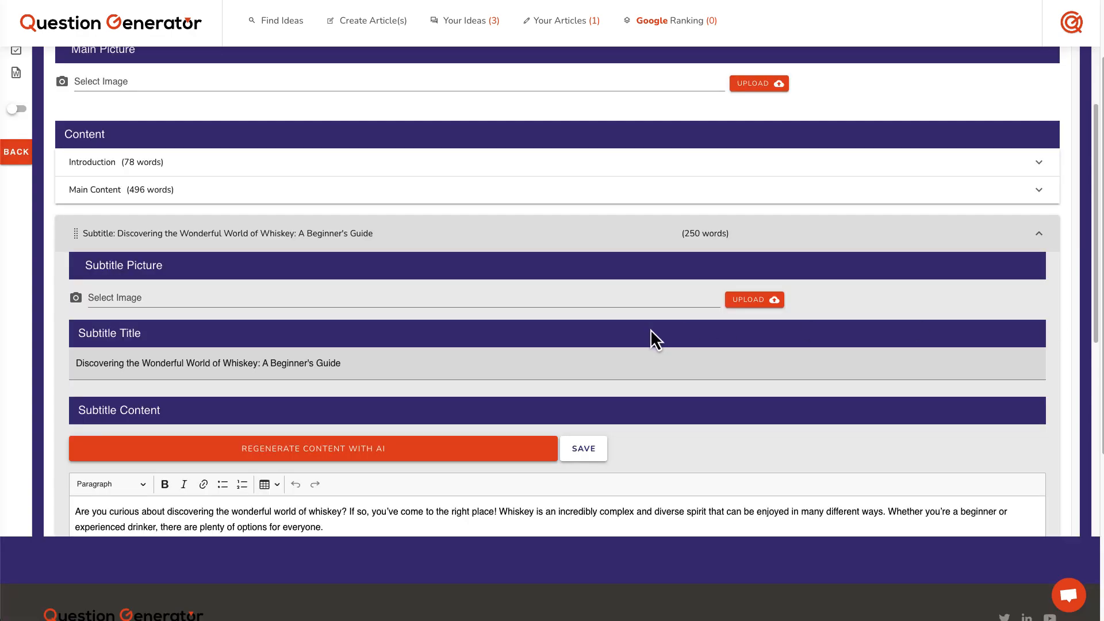
{"action": "scroll", "coordinate": [651, 329], "scroll_direction": "down", "scroll_amount": 8}
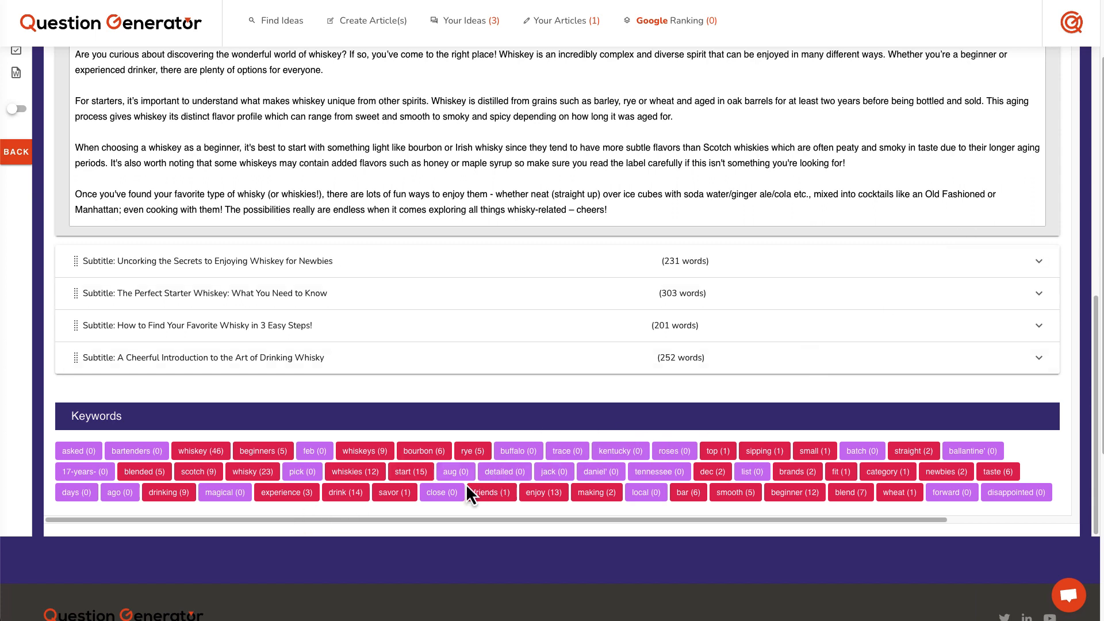
{"action": "double_click", "coordinate": [121, 454]}
Open the WordPress publishing options for the article and view the list of available domains
{"action": "scroll", "coordinate": [871, 519], "scroll_direction": "up", "scroll_amount": 20}
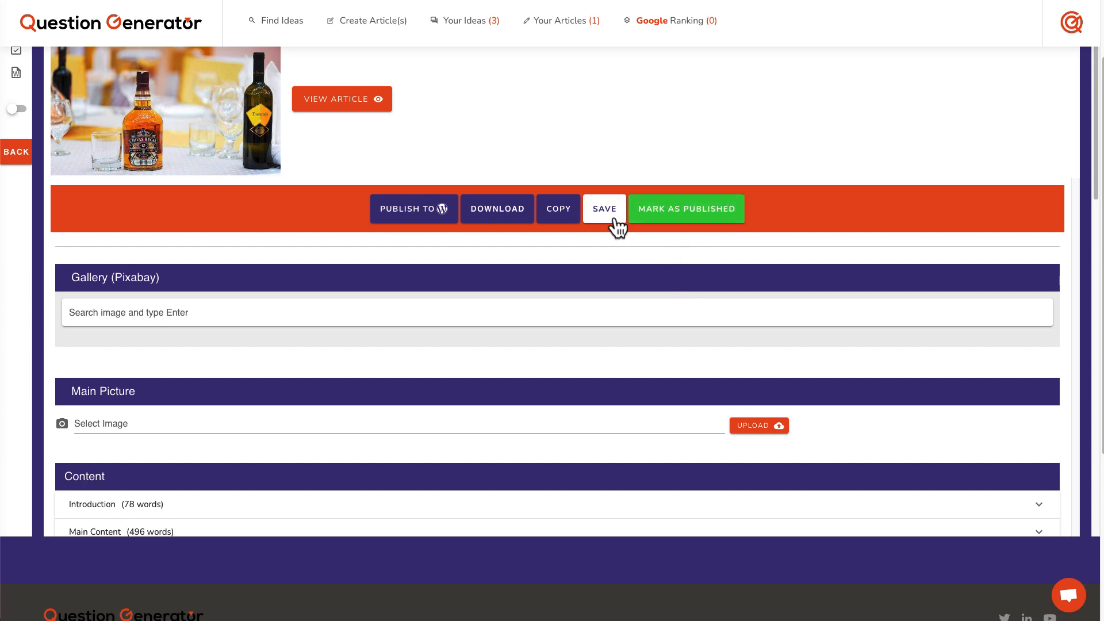
{"action": "left_click", "coordinate": [446, 215]}
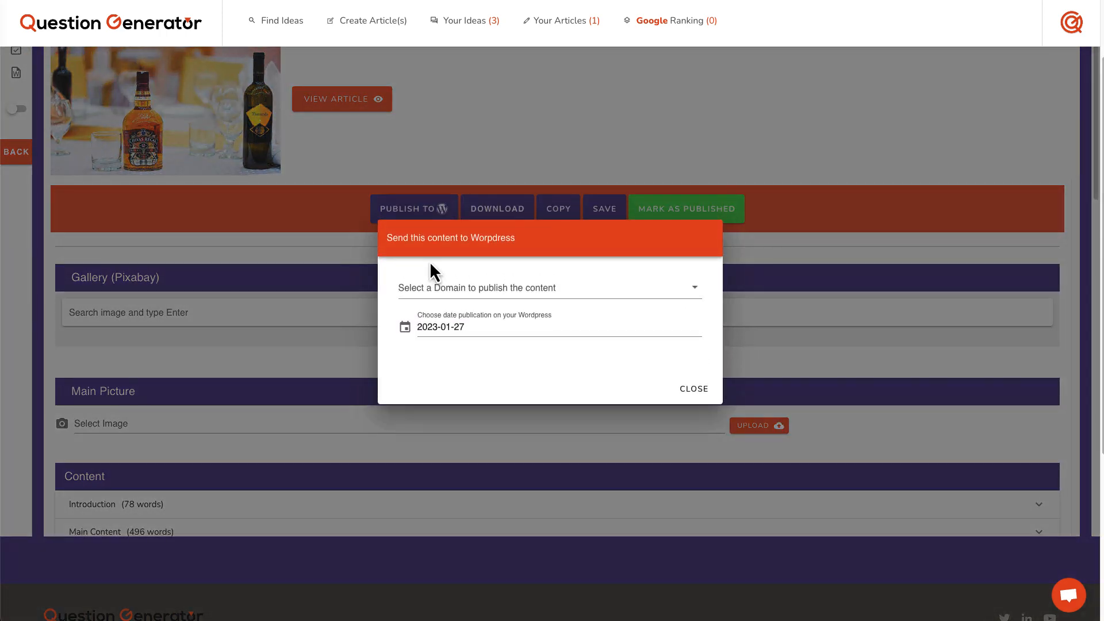
{"action": "left_click", "coordinate": [475, 288]}
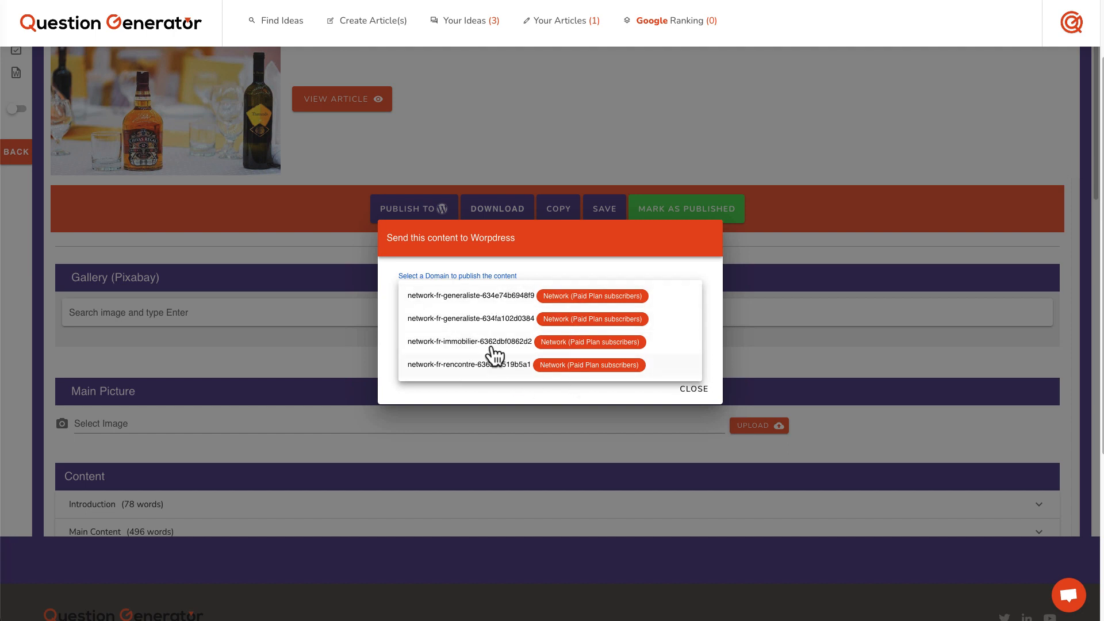
{"action": "left_click", "coordinate": [495, 275]}
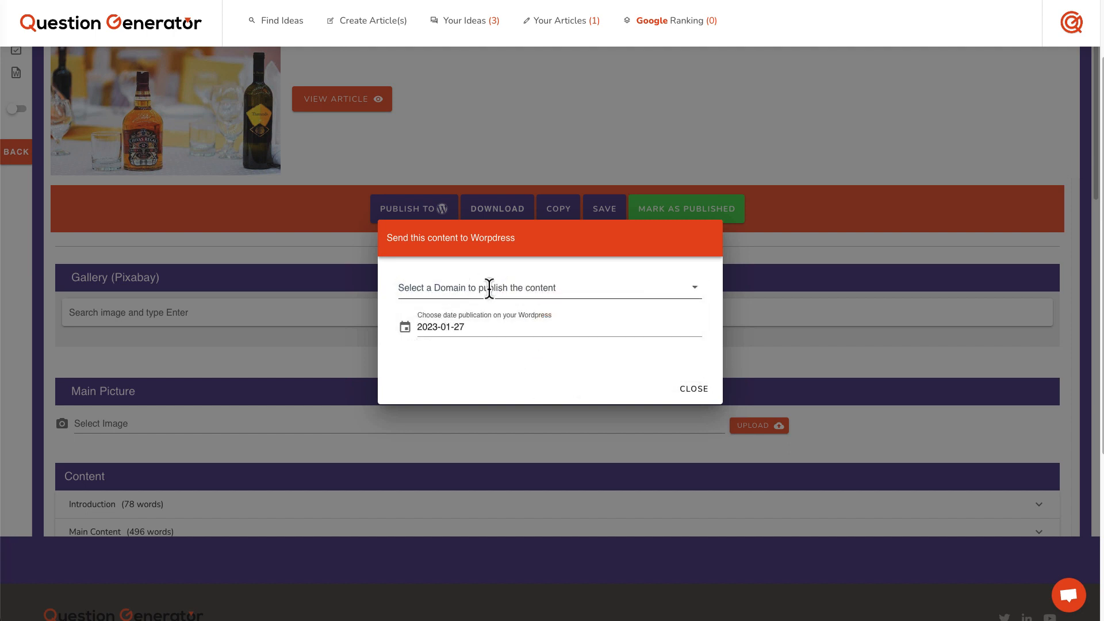
Look at the publication date setting in the WordPress publishing options and close them
{"action": "left_click", "coordinate": [483, 329]}
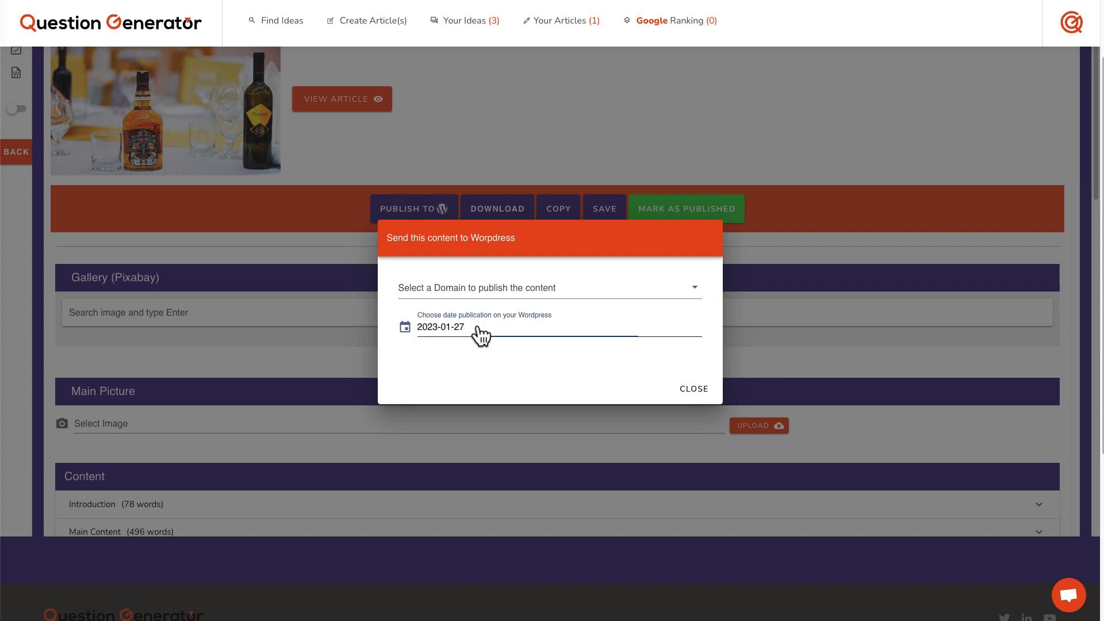
{"action": "left_click", "coordinate": [690, 391]}
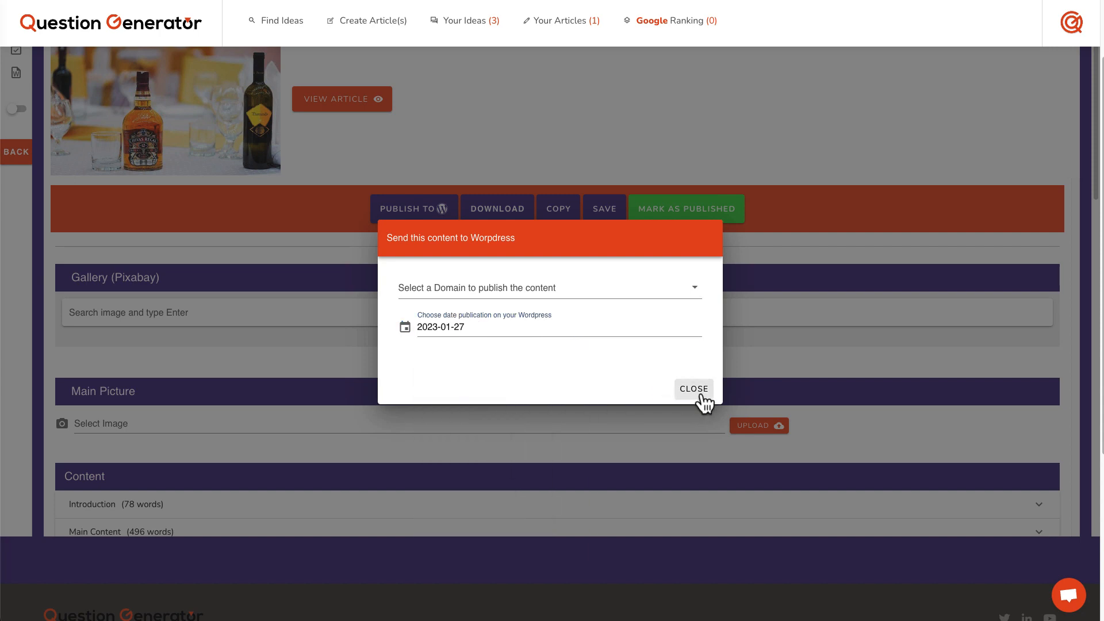
{"action": "left_click", "coordinate": [696, 392]}
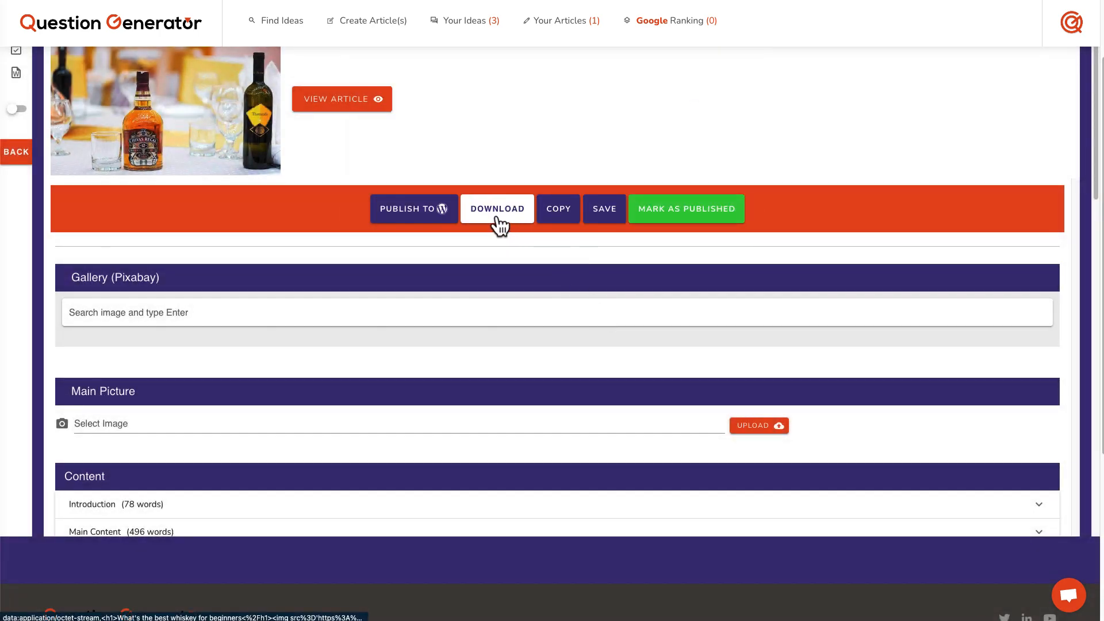
Download the whiskey article and look through the downloaded page's pictures and sections
{"action": "left_click", "coordinate": [501, 223]}
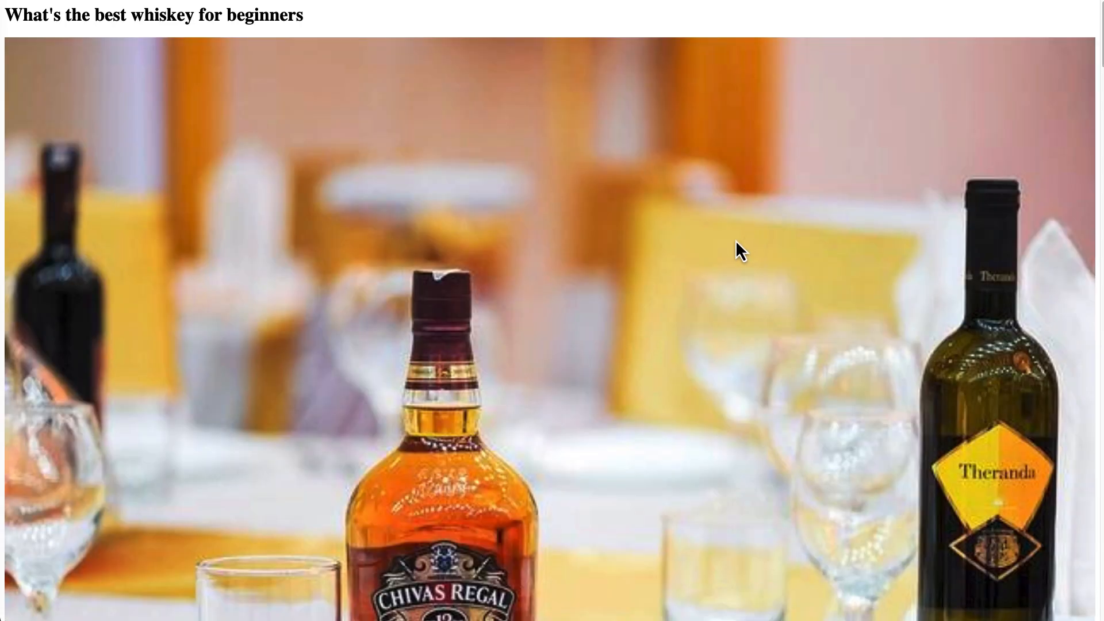
{"action": "scroll", "coordinate": [499, 308], "scroll_direction": "down", "scroll_amount": 20}
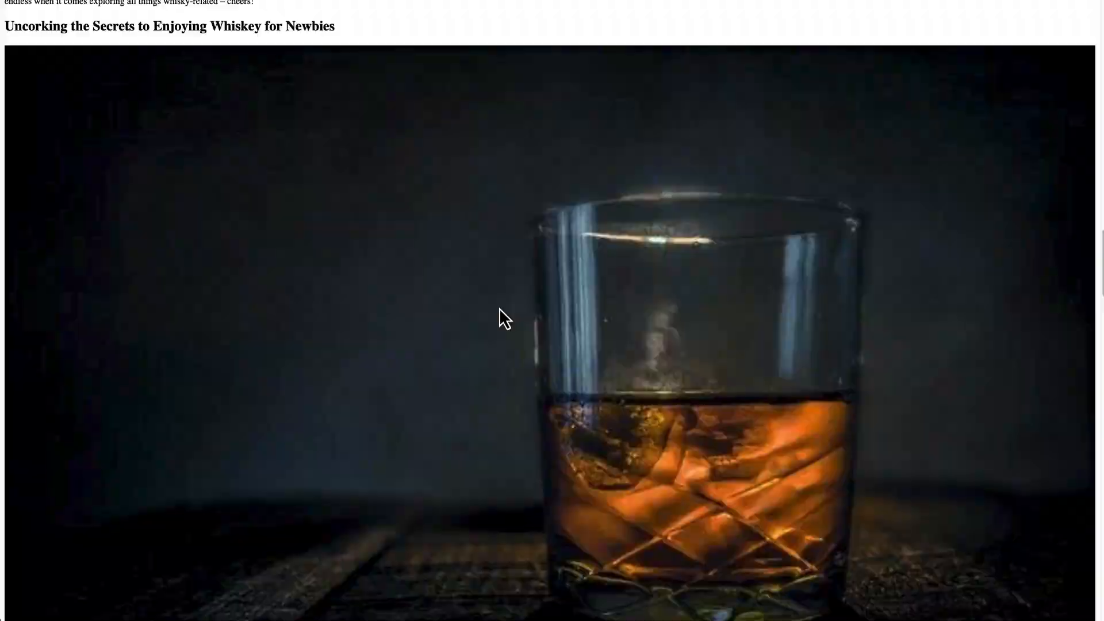
{"action": "scroll", "coordinate": [499, 308], "scroll_direction": "down", "scroll_amount": 10}
{"action": "scroll", "coordinate": [499, 308], "scroll_direction": "down", "scroll_amount": 10}
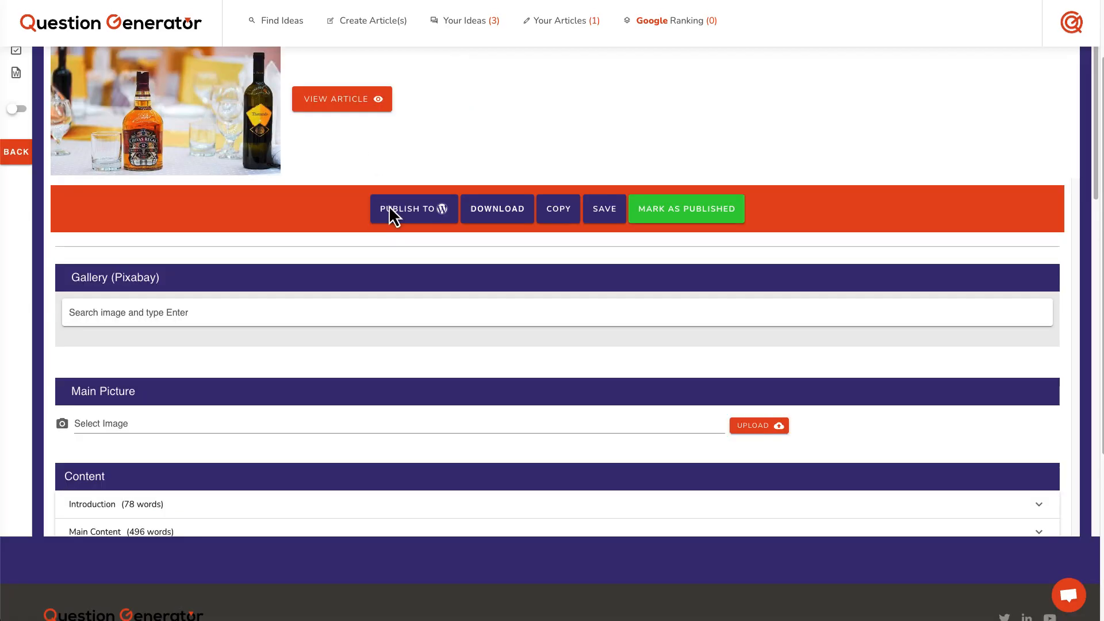
Check the whiskey article's status in the list of created articles, and reopen it to view its publishing actions
{"action": "scroll", "coordinate": [403, 258], "scroll_direction": "down", "scroll_amount": 2}
{"action": "scroll", "coordinate": [409, 311], "scroll_direction": "up", "scroll_amount": 2}
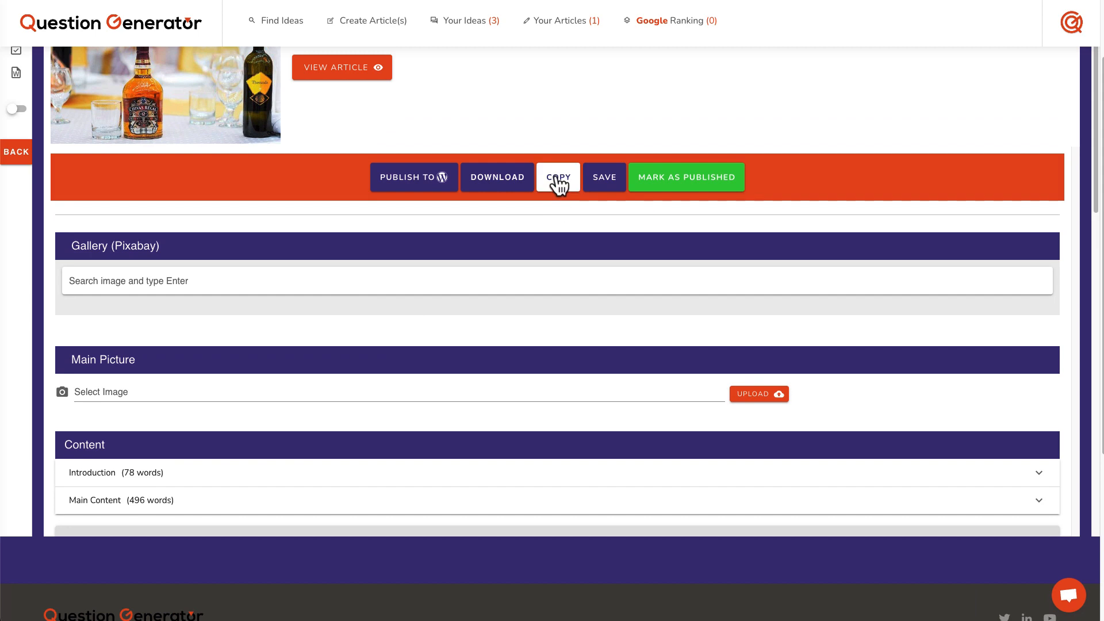
{"action": "scroll", "coordinate": [726, 262], "scroll_direction": "up", "scroll_amount": 2}
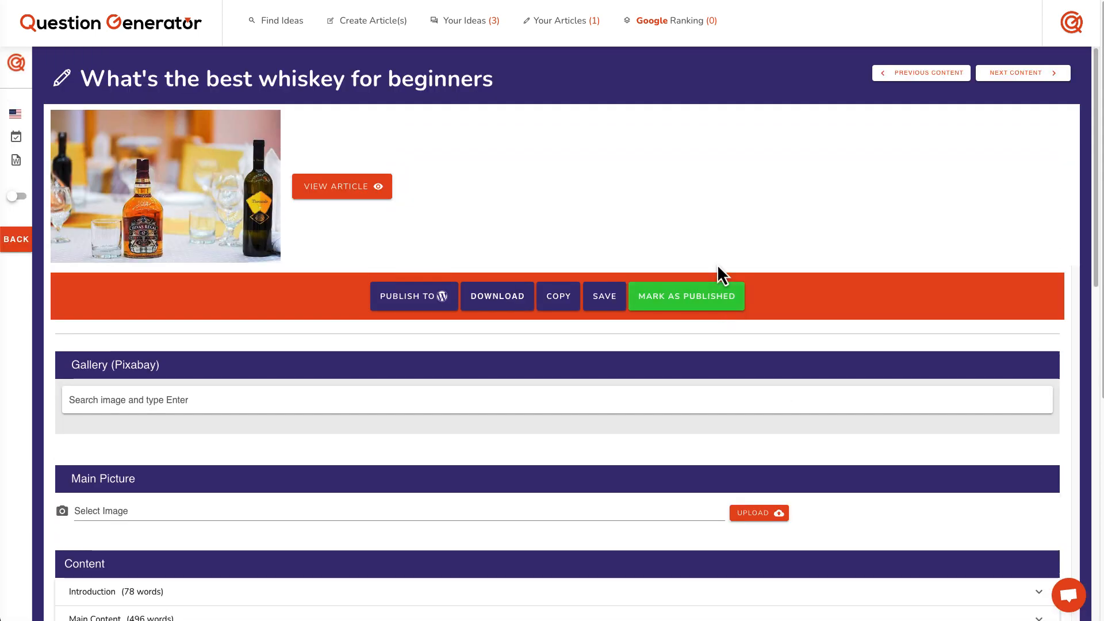
{"action": "left_click", "coordinate": [577, 27]}
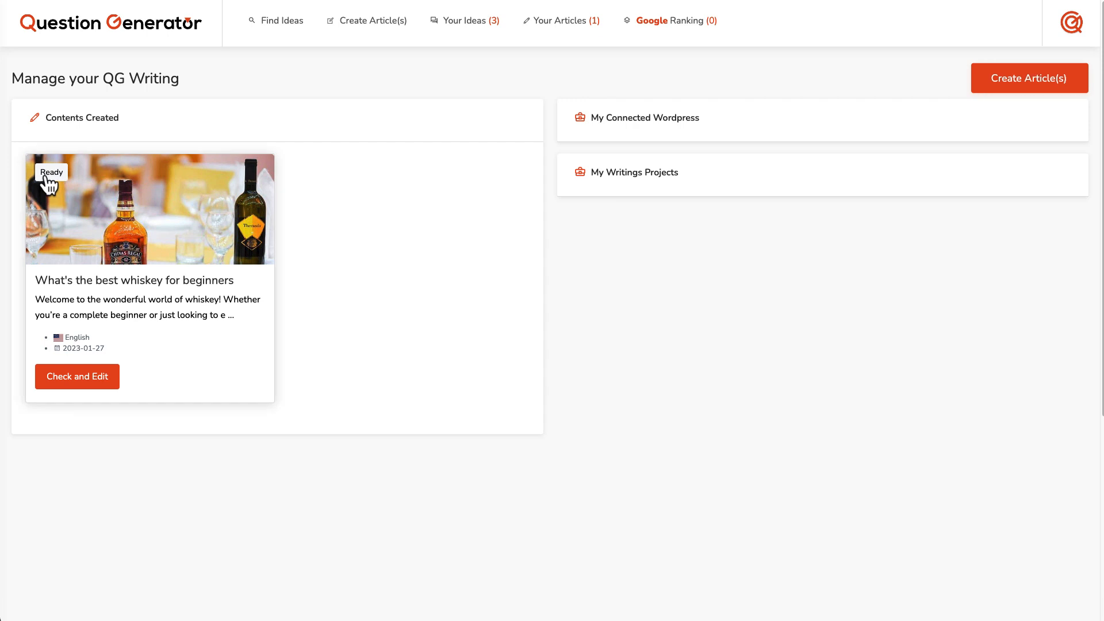
{"action": "left_click", "coordinate": [82, 381]}
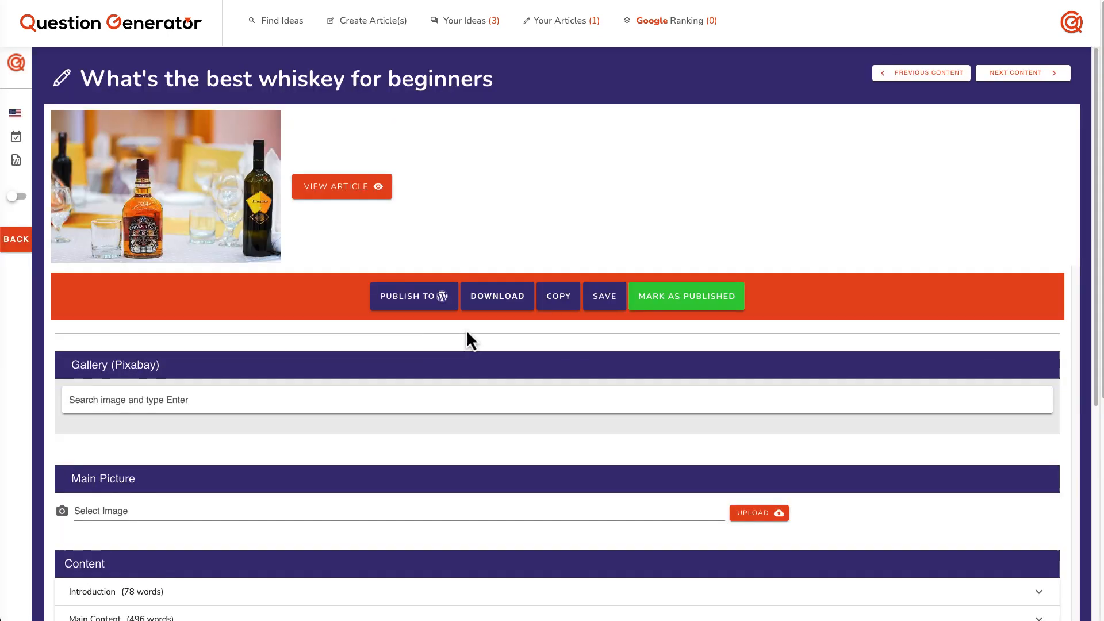
{"action": "left_click", "coordinate": [664, 307]}
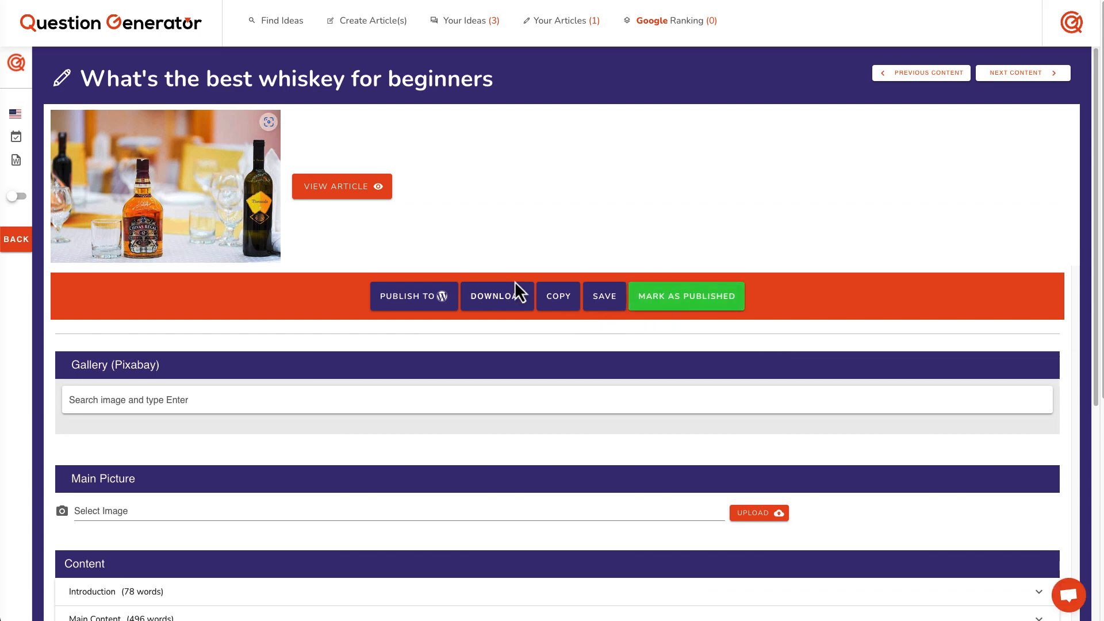
Review the article's information, turn on its Auto Save option and return to the list of created articles
{"action": "mouse_move", "coordinate": [29, 204]}
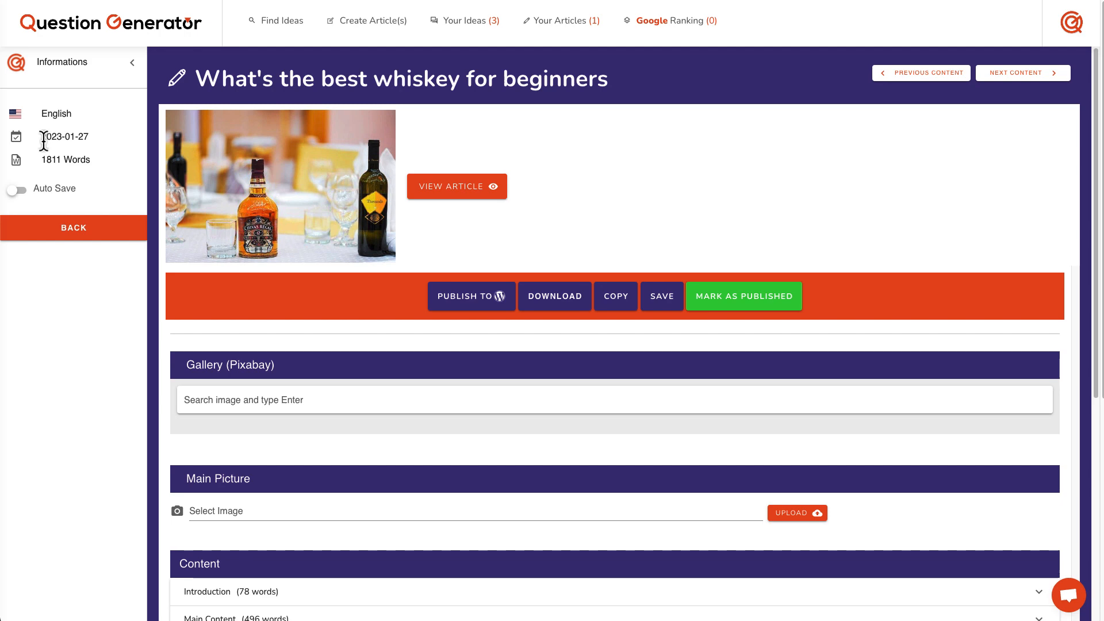
{"action": "left_click_drag", "start_coordinate": [46, 141], "coordinate": [98, 143]}
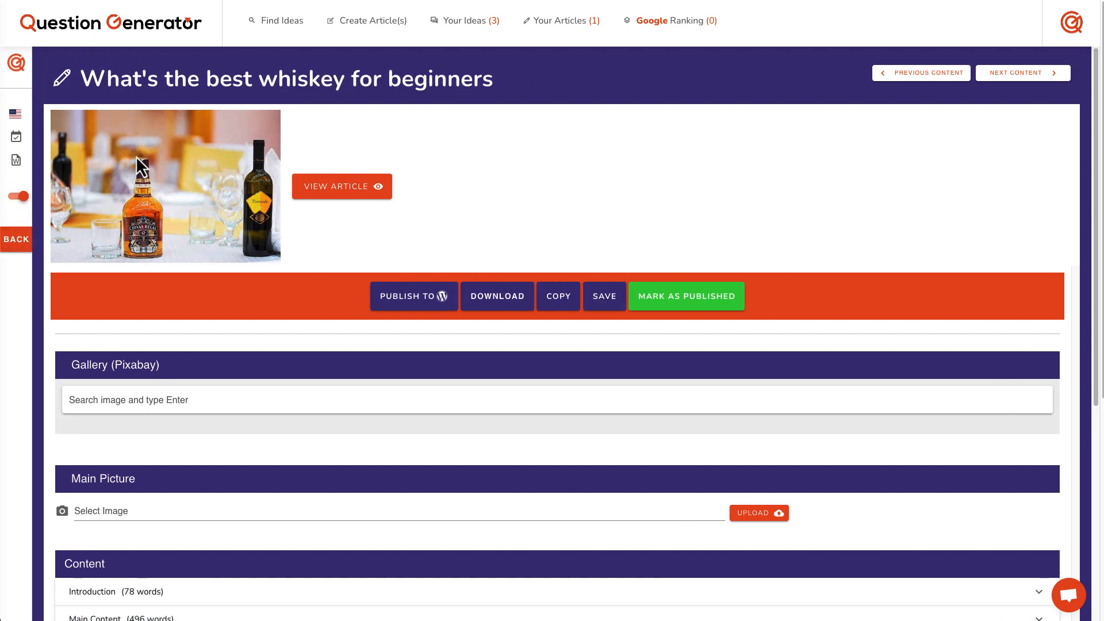
{"action": "left_click", "coordinate": [585, 22]}
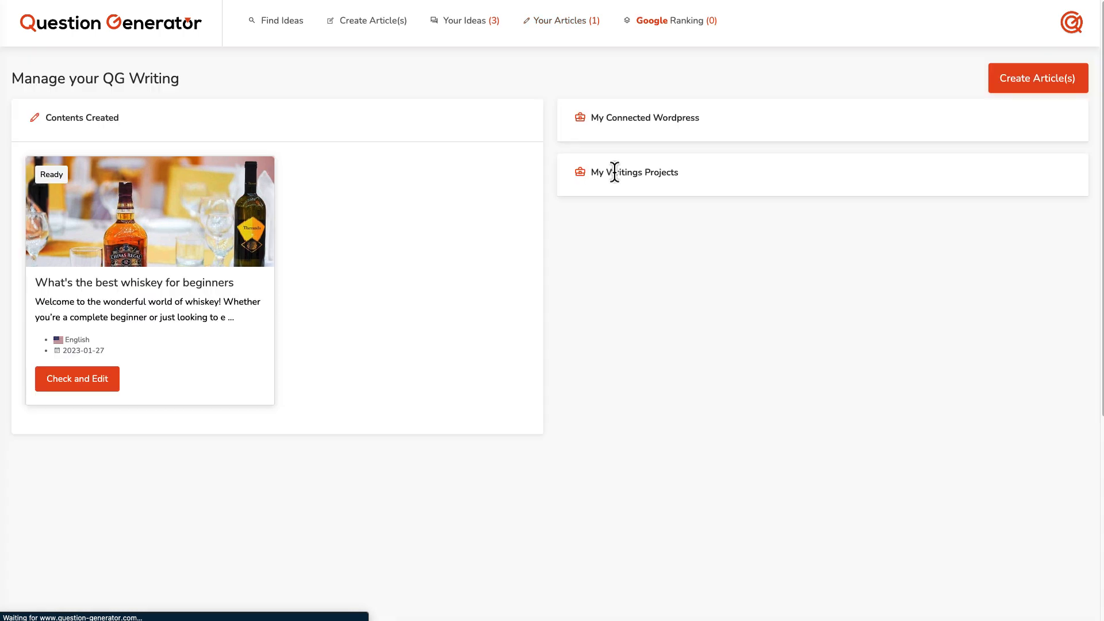
Open the saved ideas for "best ai text to video software" and add the preposition idea "What is the best AI video generator?" to the favorites
{"action": "left_click", "coordinate": [484, 24]}
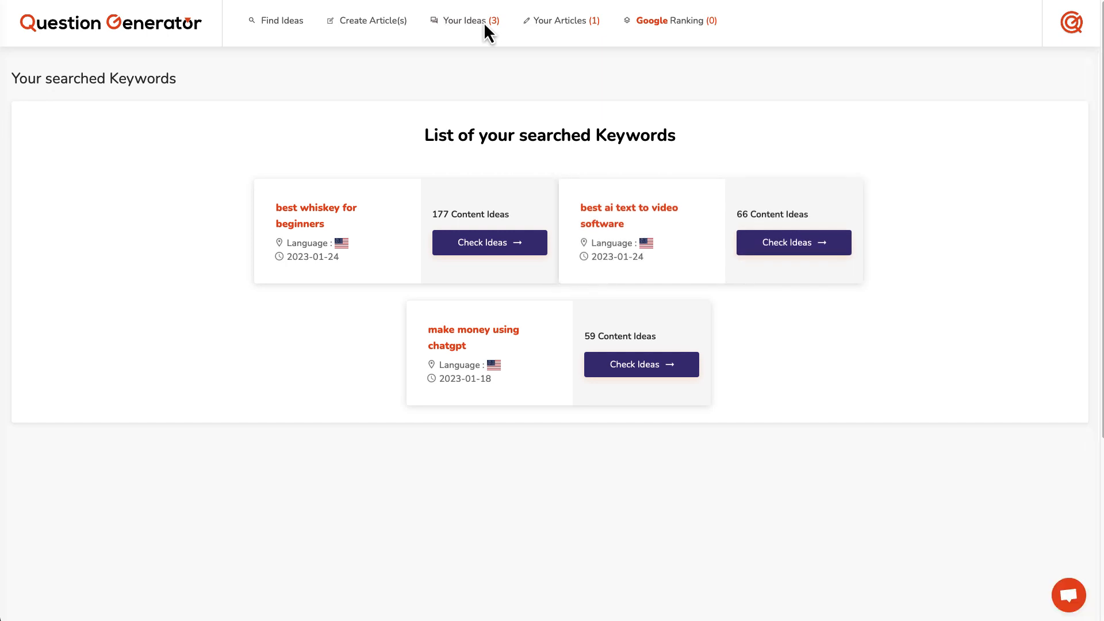
{"action": "left_click", "coordinate": [627, 217]}
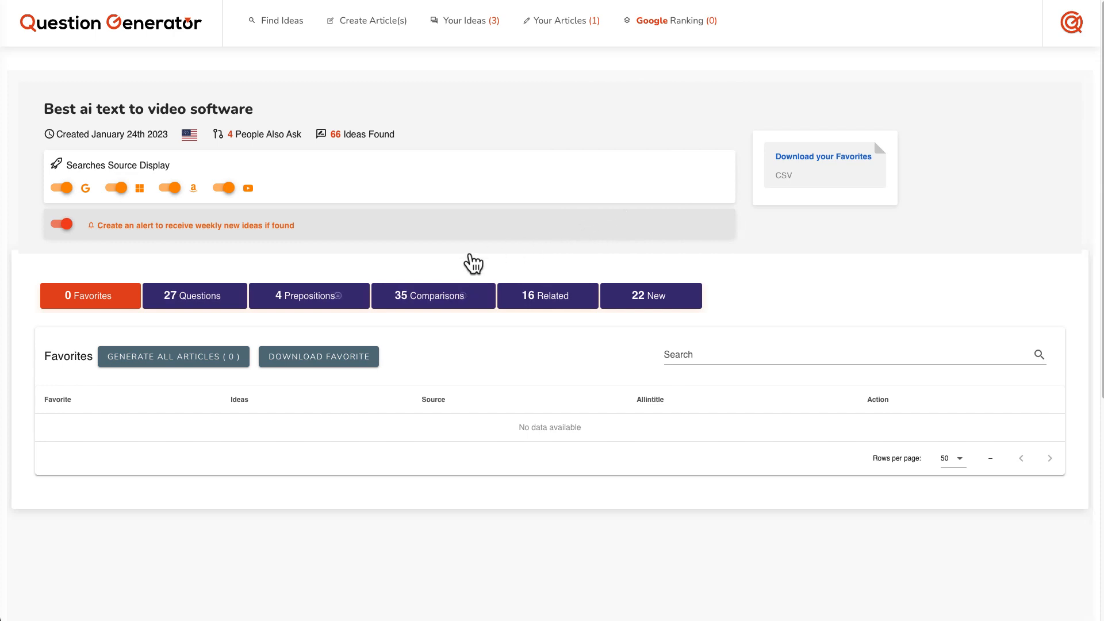
{"action": "left_click", "coordinate": [302, 309]}
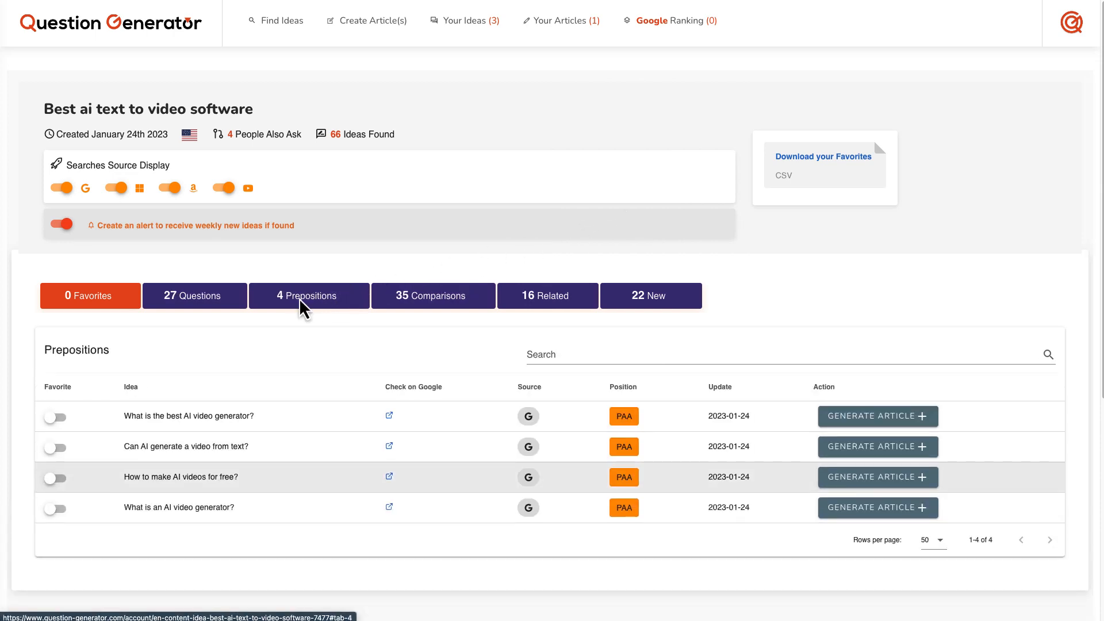
{"action": "left_click", "coordinate": [52, 417]}
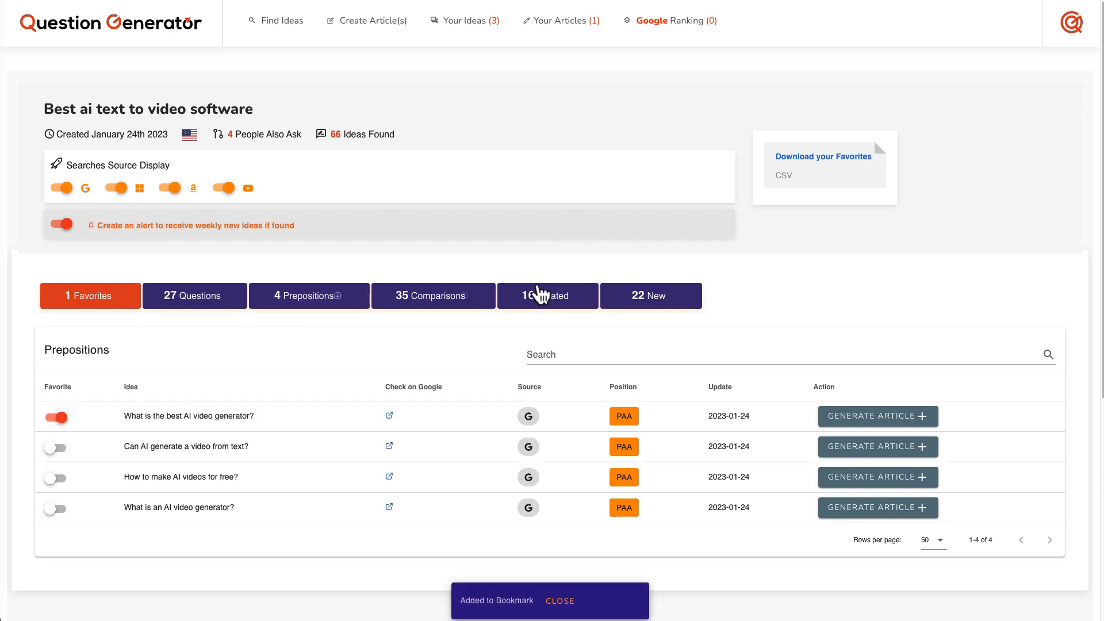
Look through the Related ideas found for "best ai text to video software"
{"action": "left_click", "coordinate": [542, 293]}
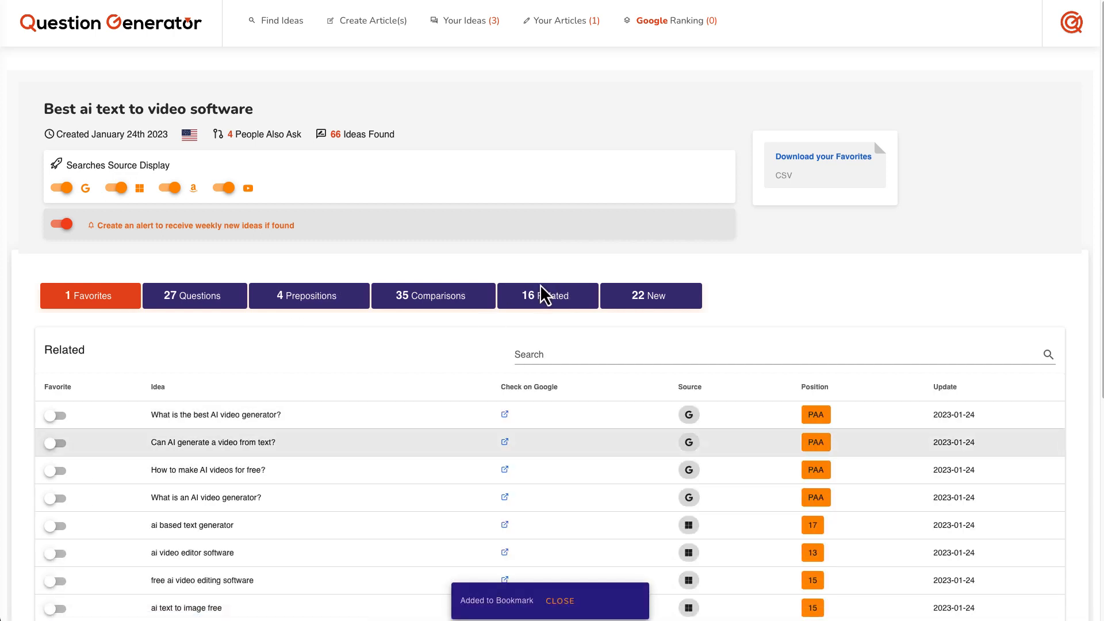
{"action": "scroll", "coordinate": [542, 293], "scroll_direction": "down", "scroll_amount": 3}
{"action": "scroll", "coordinate": [540, 287], "scroll_direction": "down", "scroll_amount": 3}
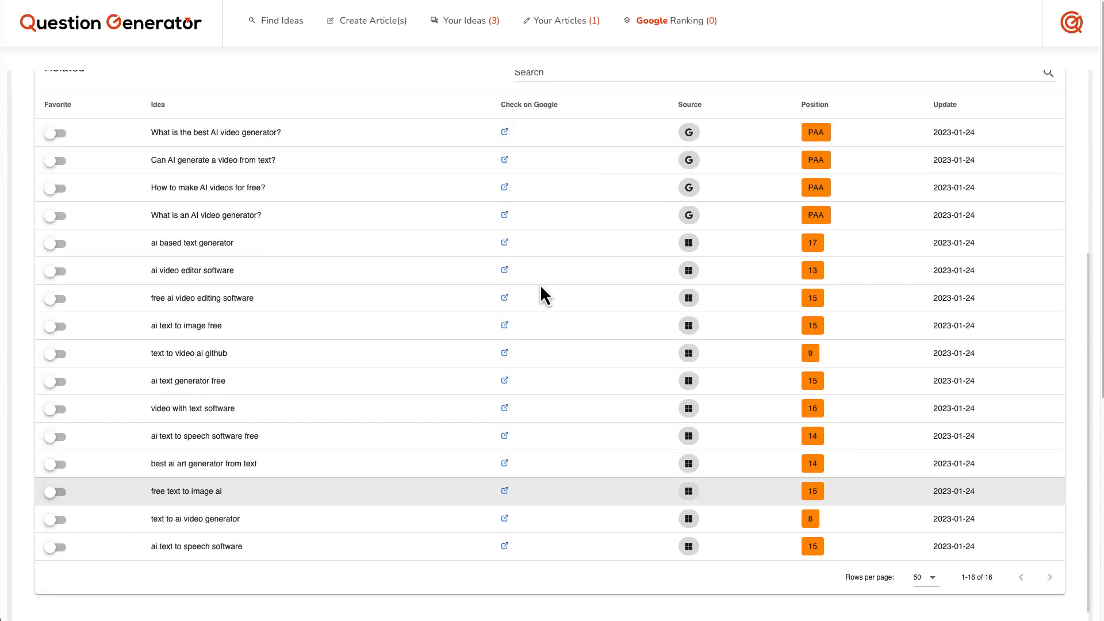
{"action": "scroll", "coordinate": [540, 287], "scroll_direction": "up", "scroll_amount": 5}
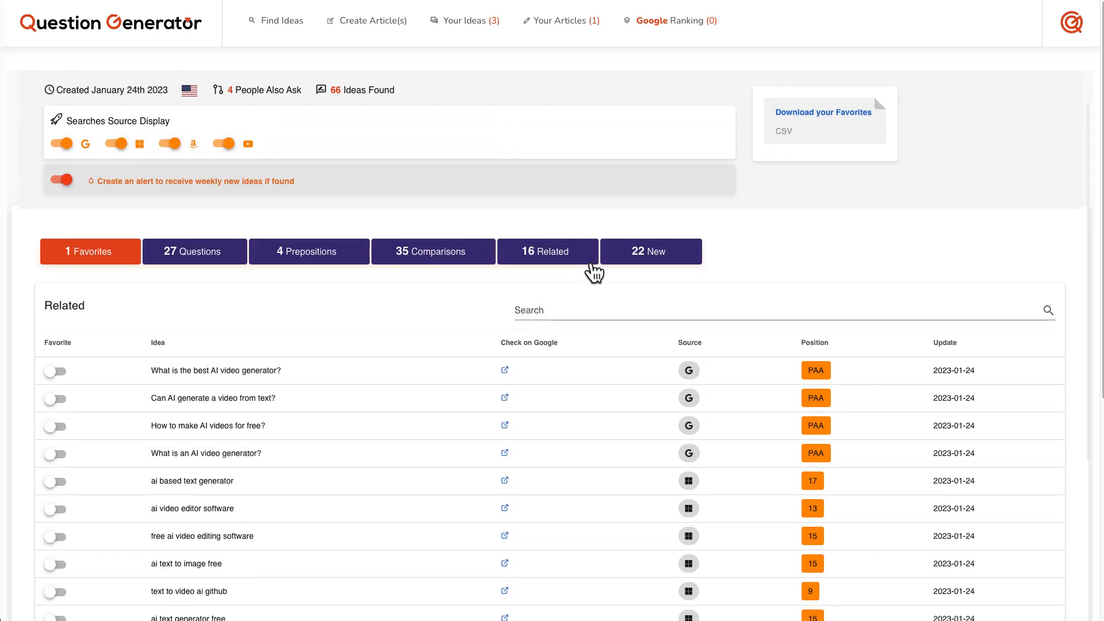
Add "ai text to speech video" from the New ideas to the favorites
{"action": "left_click", "coordinate": [619, 258]}
{"action": "scroll", "coordinate": [621, 258], "scroll_direction": "down", "scroll_amount": 5}
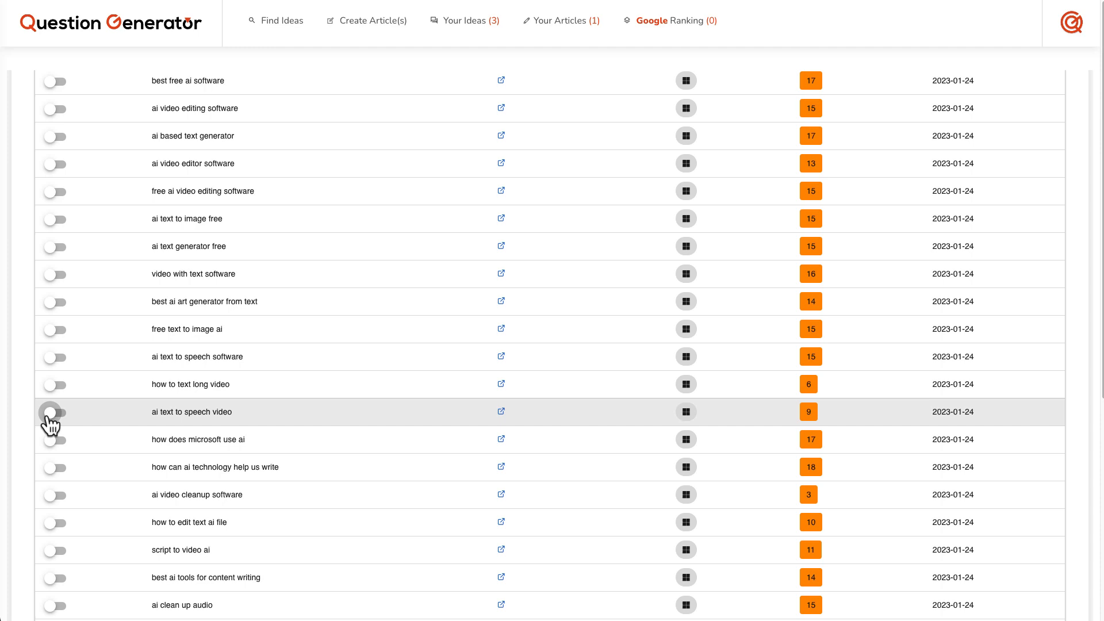
{"action": "left_click", "coordinate": [50, 412]}
{"action": "scroll", "coordinate": [50, 418], "scroll_direction": "down", "scroll_amount": 3}
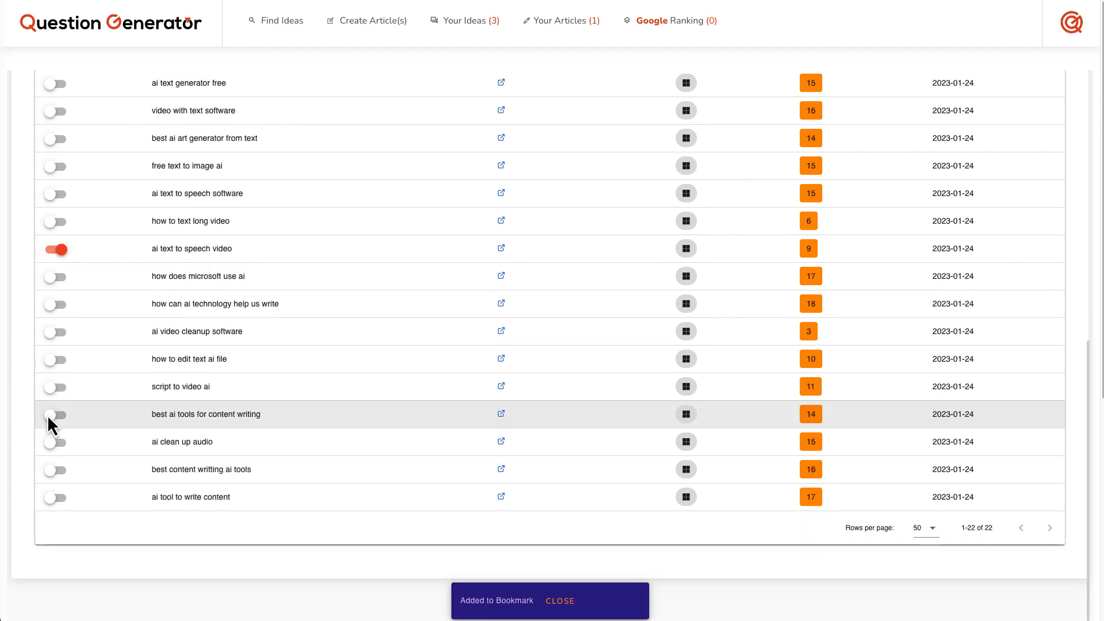
Open the content generation settings for all favorites and choose 5 subtitles, keeping the automatic table of content
{"action": "scroll", "coordinate": [87, 330], "scroll_direction": "up", "scroll_amount": 6}
{"action": "left_click", "coordinate": [91, 299]}
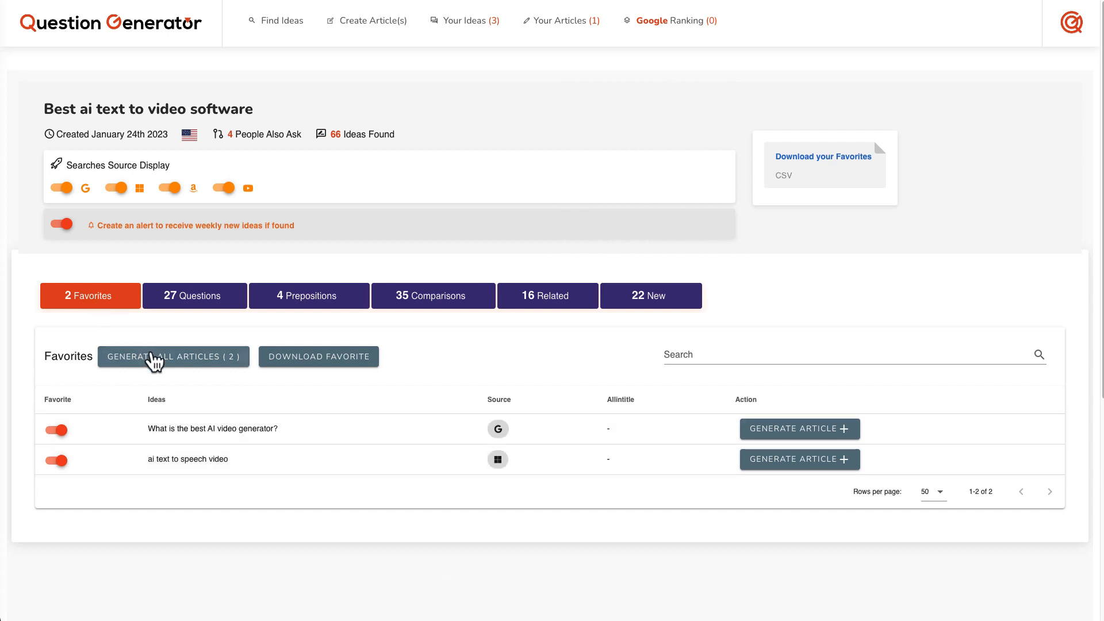
{"action": "left_click", "coordinate": [192, 358]}
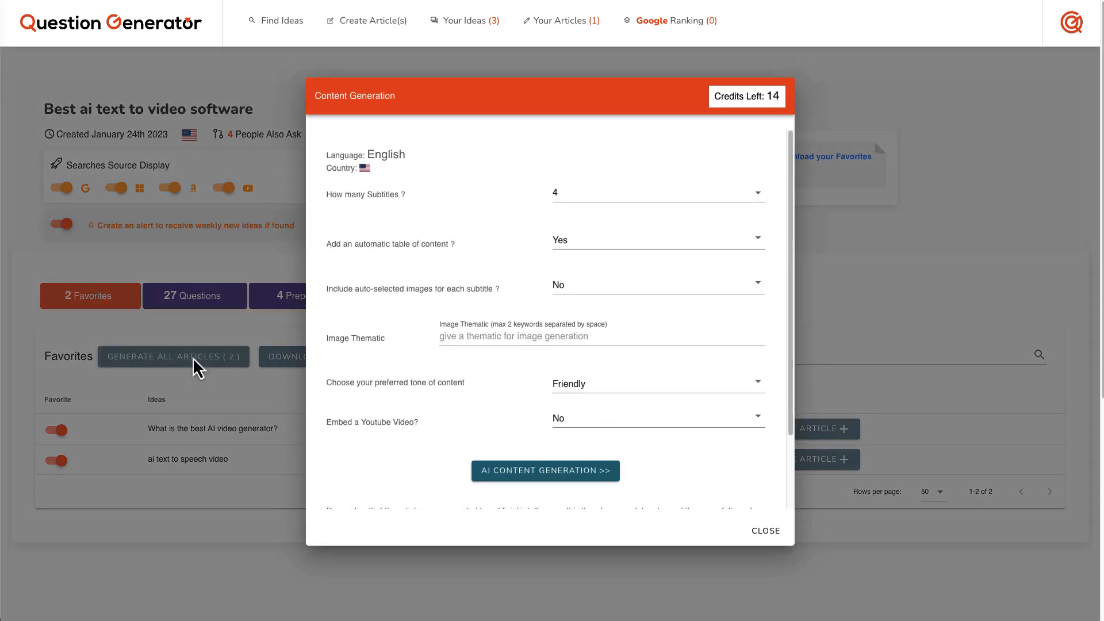
{"action": "left_click", "coordinate": [594, 193]}
{"action": "left_click", "coordinate": [580, 287]}
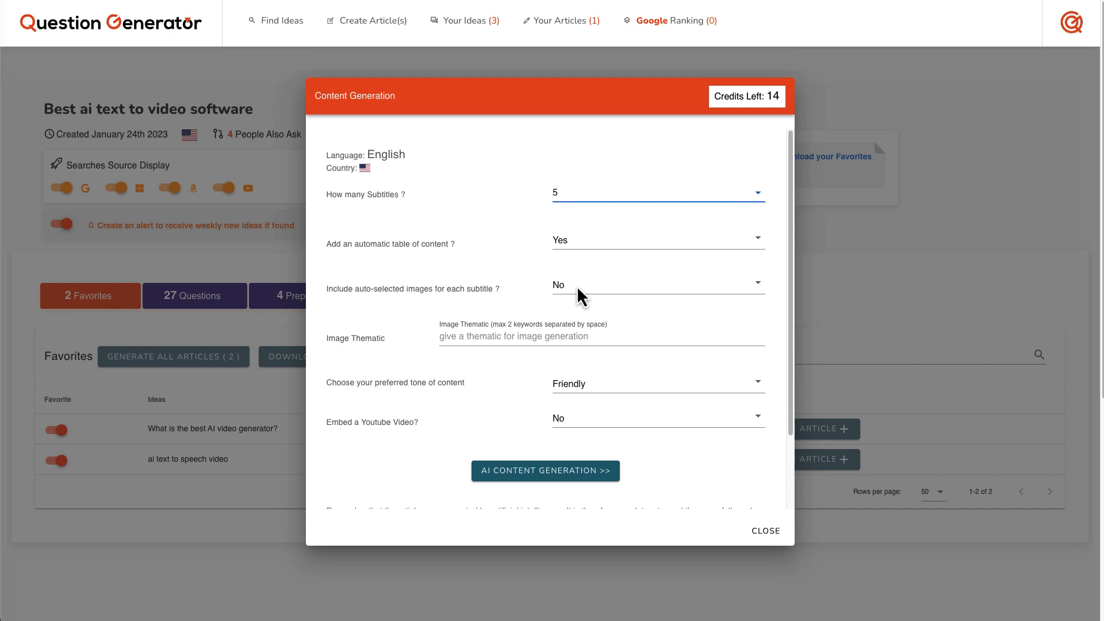
{"action": "left_click", "coordinate": [583, 253]}
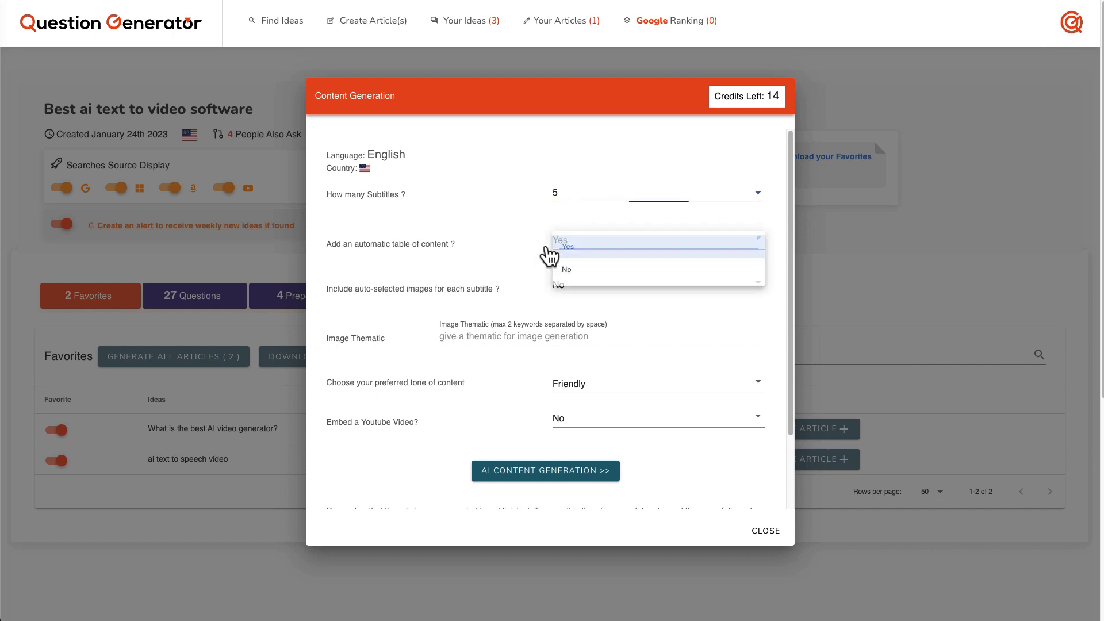
{"action": "left_click", "coordinate": [454, 247]}
Include auto-selected images for each subtitle from QG Gallery (free), and close the settings without generating the articles
{"action": "left_click", "coordinate": [636, 288]}
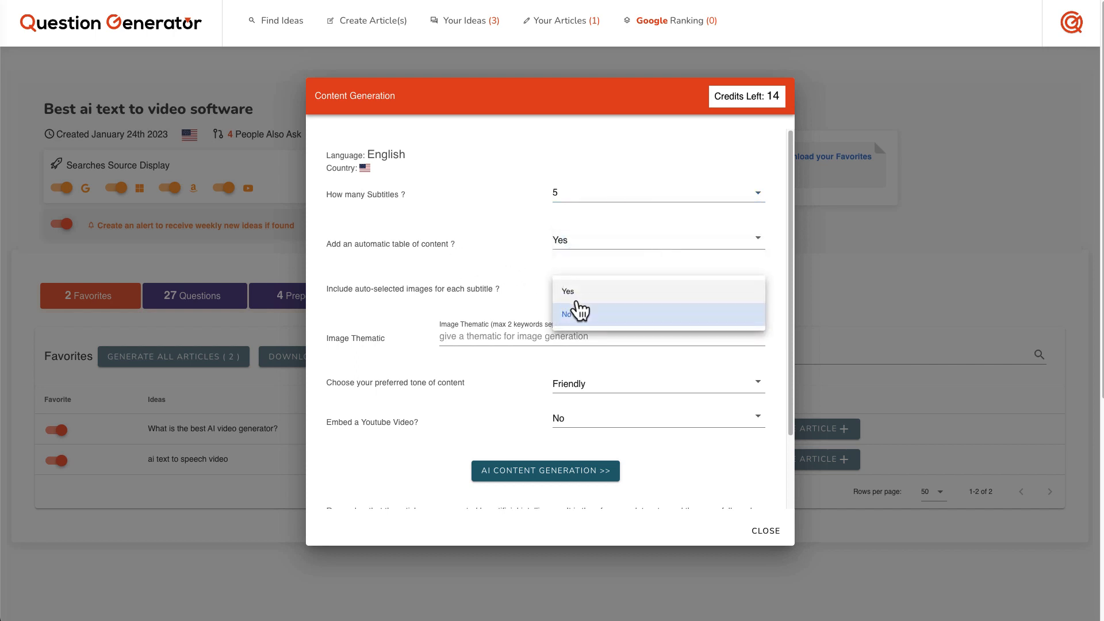
{"action": "left_click", "coordinate": [583, 308]}
{"action": "left_click", "coordinate": [595, 341]}
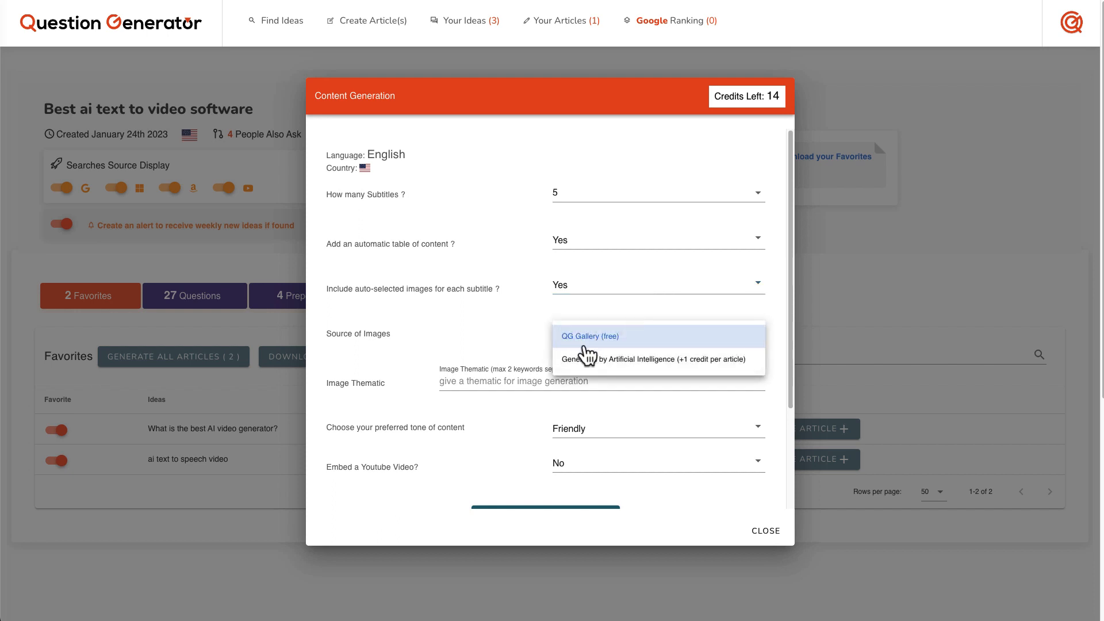
{"action": "left_click", "coordinate": [587, 352]}
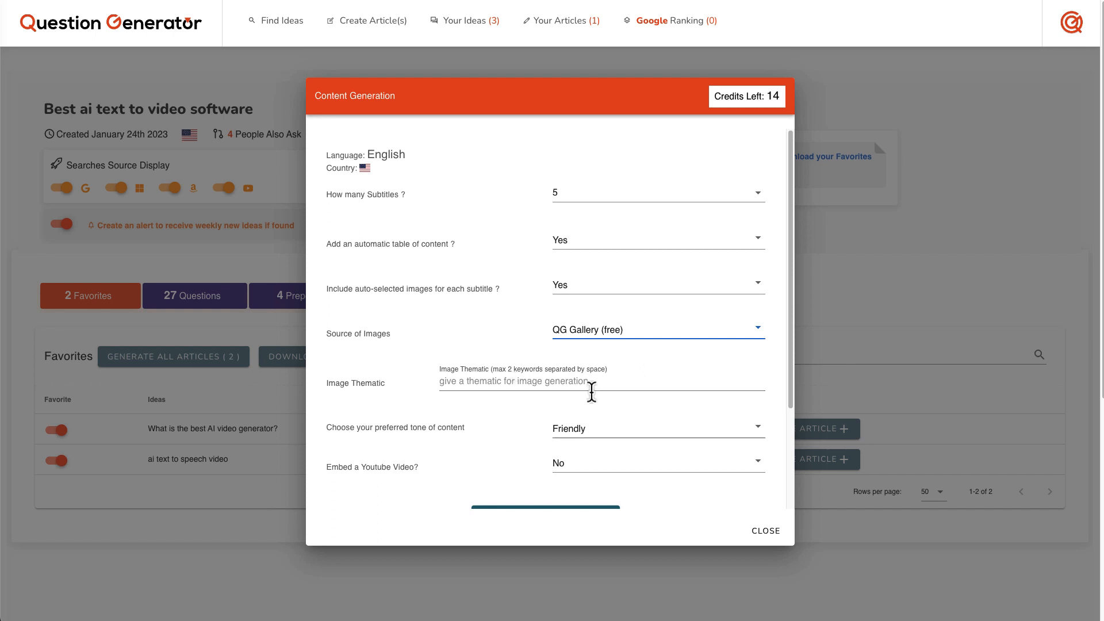
{"action": "scroll", "coordinate": [575, 402], "scroll_direction": "down", "scroll_amount": 3}
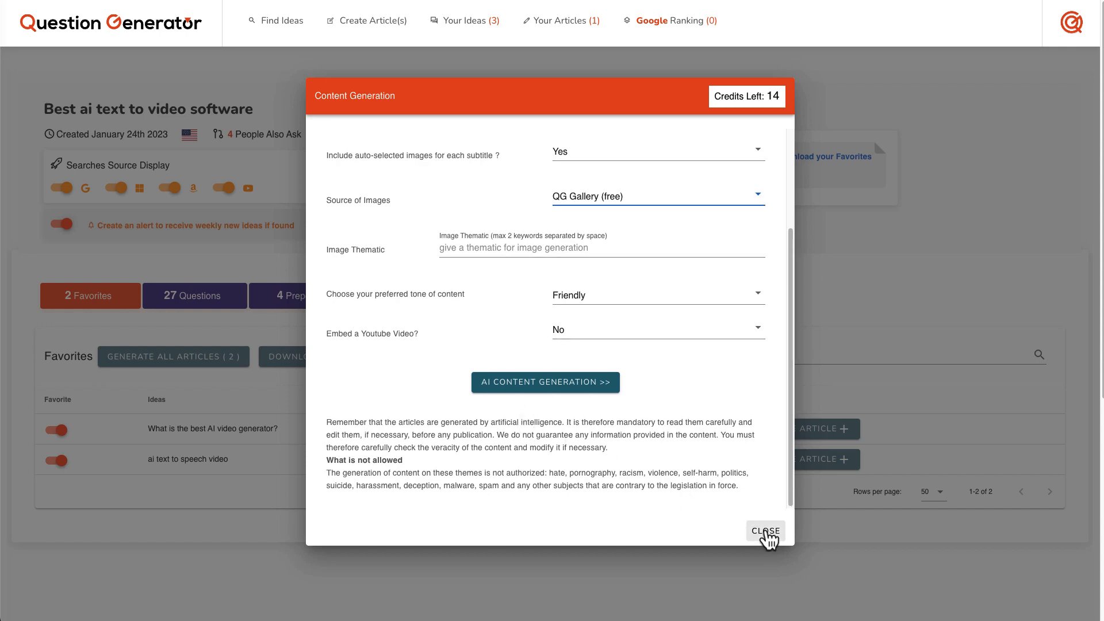
{"action": "left_click", "coordinate": [767, 532]}
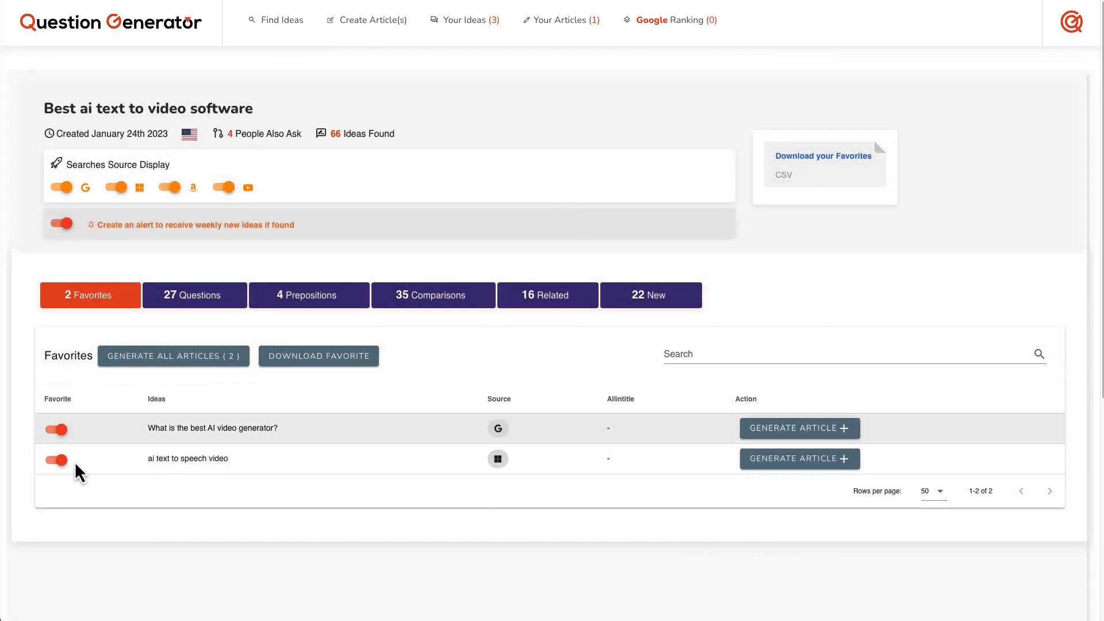
Remove "ai text to speech video" from the favorites and open the content generation settings for "What is the best AI video generator?"
{"action": "left_click", "coordinate": [62, 460]}
{"action": "left_click", "coordinate": [792, 432]}
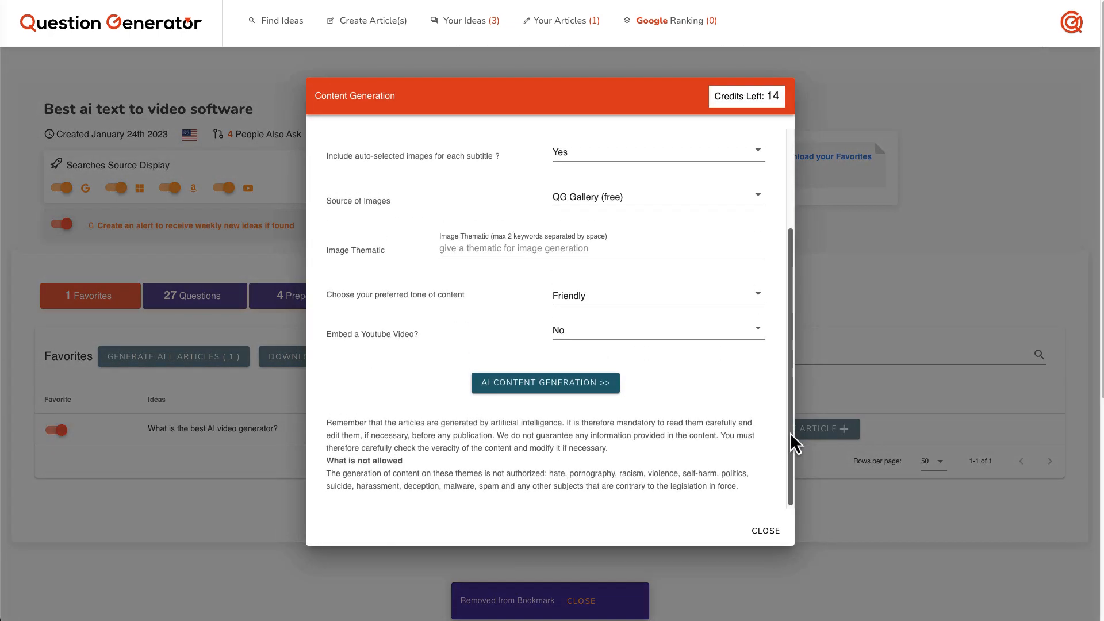
{"action": "scroll", "coordinate": [790, 432], "scroll_direction": "up", "scroll_amount": 3}
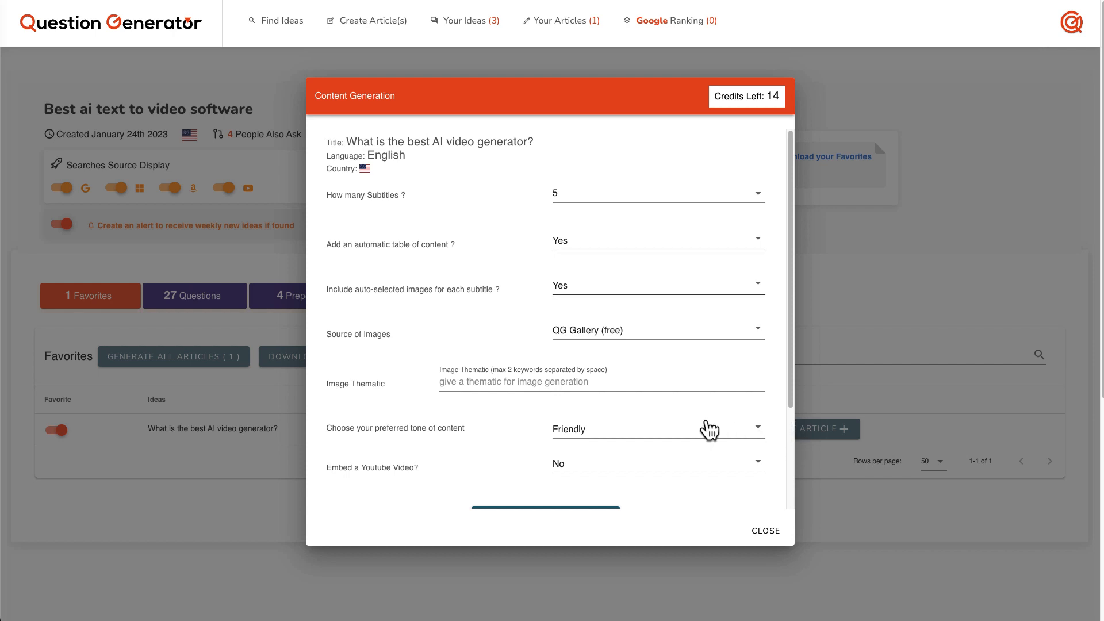
Set the image thematic to "ai robot" and choose Enthusiastic as the preferred tone of content
{"action": "left_click", "coordinate": [558, 386]}
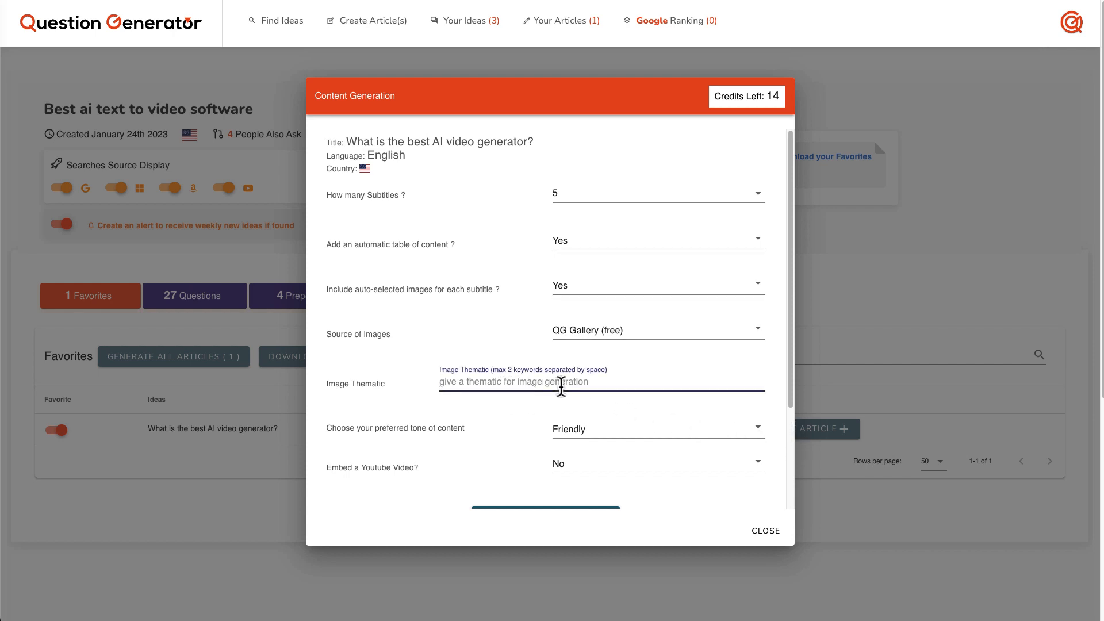
{"action": "type", "text": "text"}
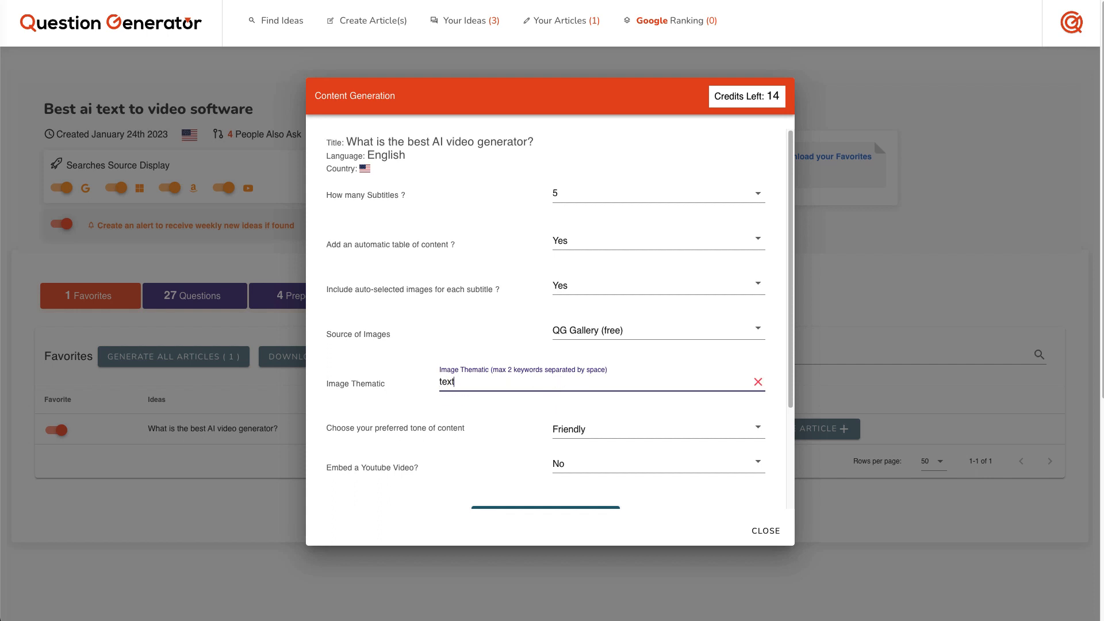
{"action": "type", "text": " to"}
{"action": "key", "text": "BackSpace"}
{"action": "left_click", "coordinate": [634, 431]}
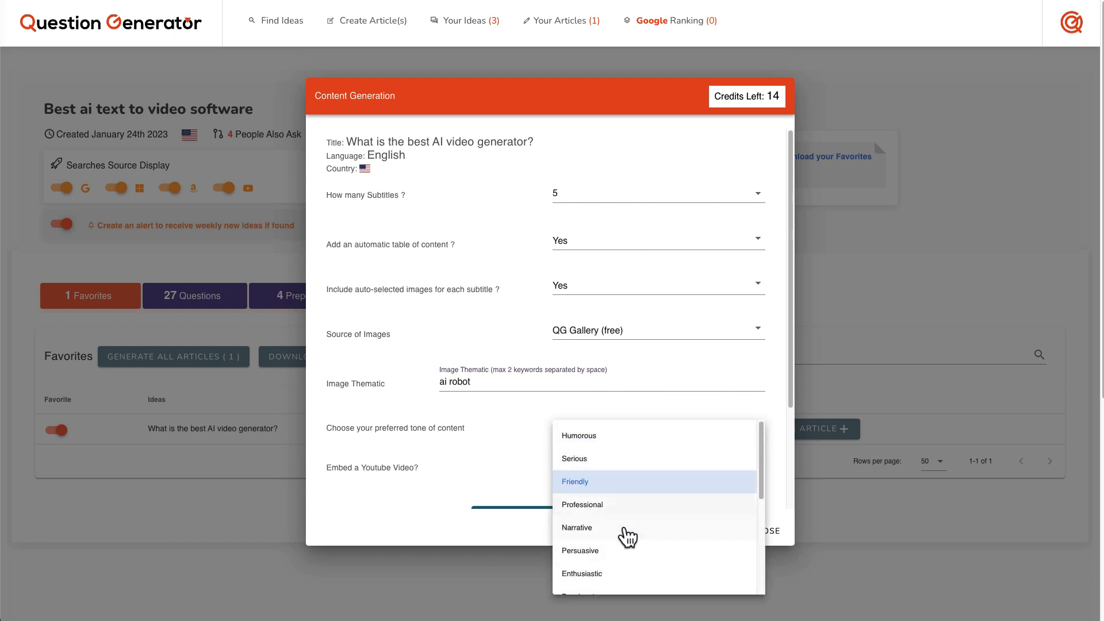
{"action": "scroll", "coordinate": [625, 529], "scroll_direction": "down", "scroll_amount": 1}
{"action": "scroll", "coordinate": [627, 537], "scroll_direction": "down", "scroll_amount": 3}
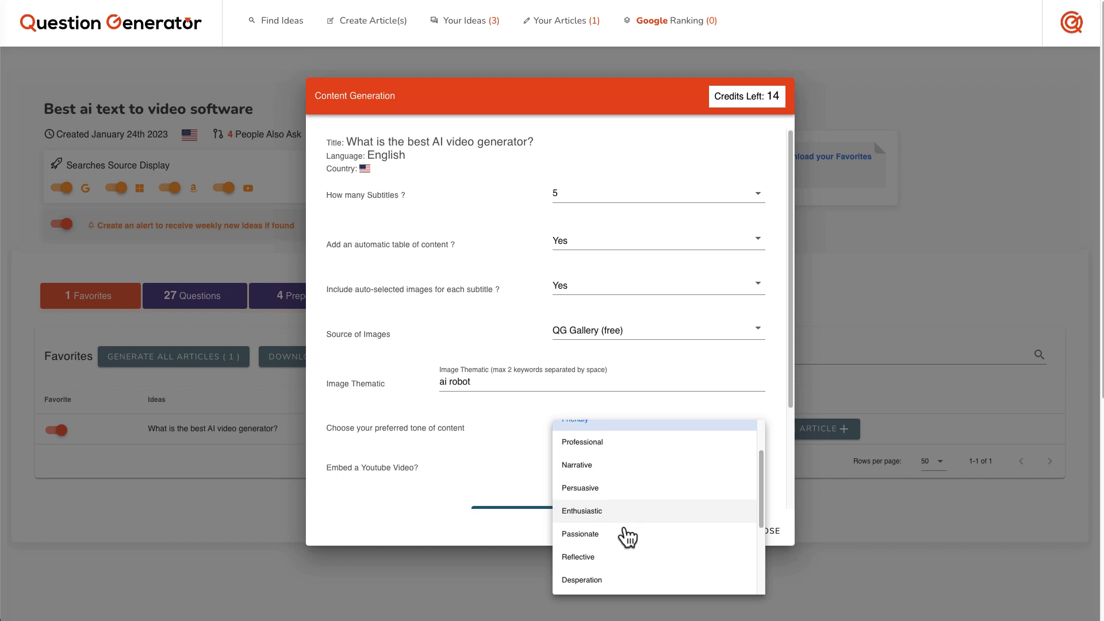
{"action": "left_click", "coordinate": [598, 514]}
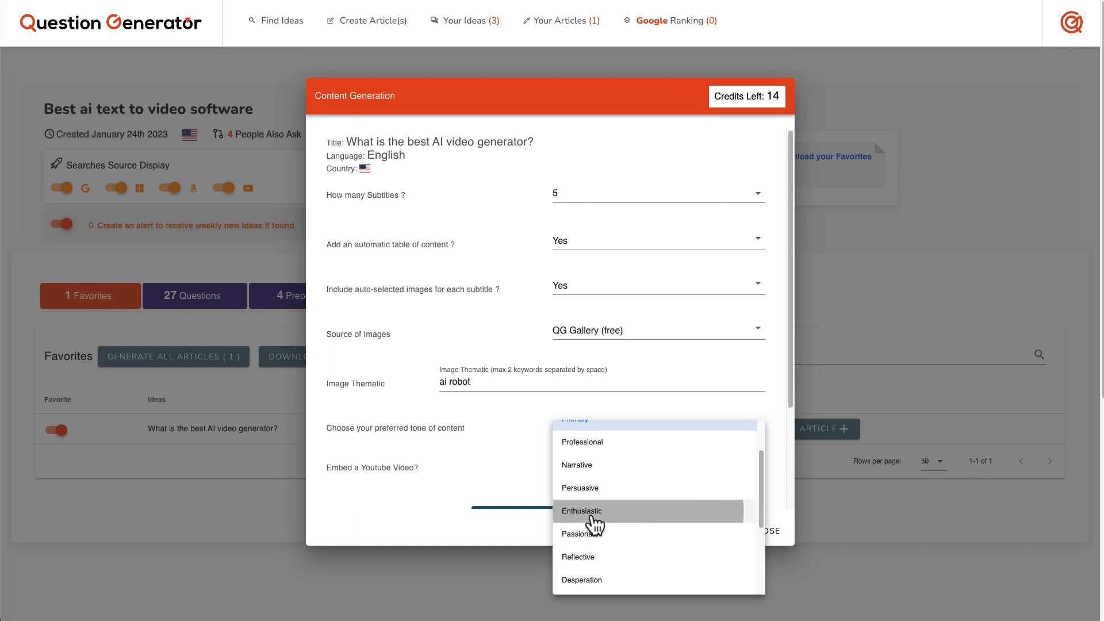
Choose to embed a YouTube video in the article and start the AI content generation
{"action": "left_click", "coordinate": [604, 464]}
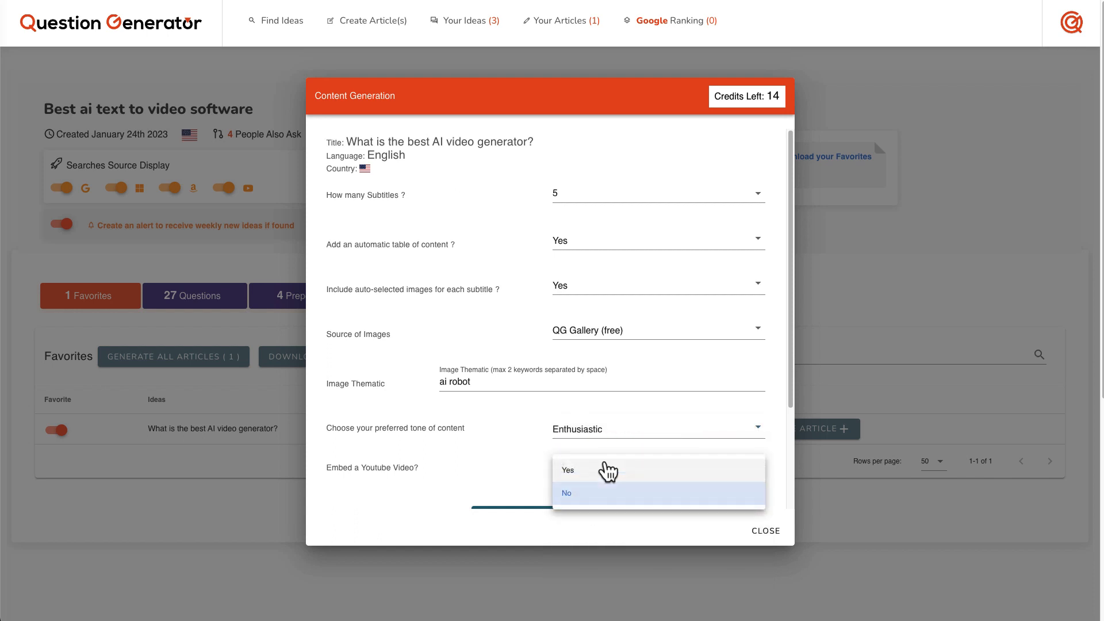
{"action": "left_click", "coordinate": [582, 472]}
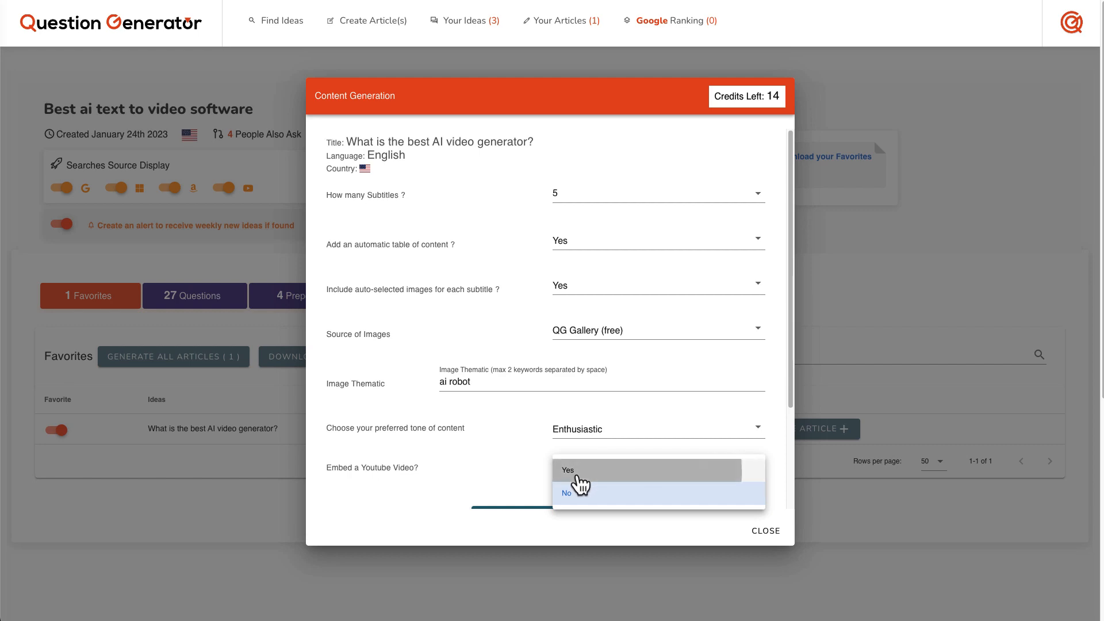
{"action": "scroll", "coordinate": [558, 451], "scroll_direction": "down", "scroll_amount": 2}
{"action": "left_click", "coordinate": [519, 397]}
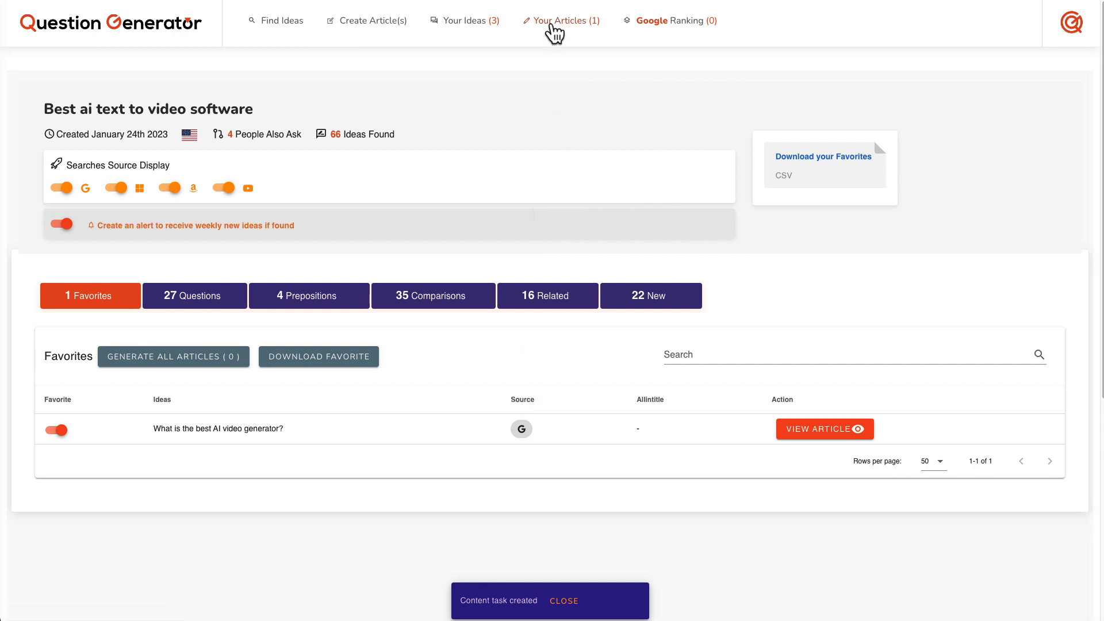
Open the list of created articles and check the account's remaining content credits and monthly quotas
{"action": "left_click", "coordinate": [551, 23]}
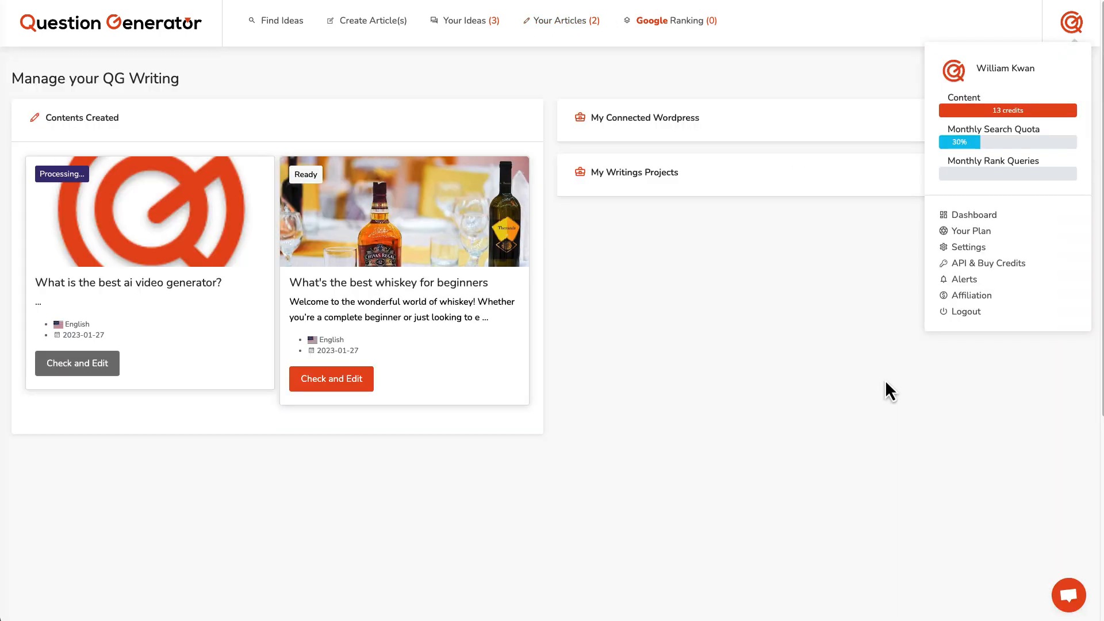
{"action": "left_click", "coordinate": [1072, 29]}
{"action": "mouse_move", "coordinate": [958, 144]}
{"action": "left_click", "coordinate": [817, 340]}
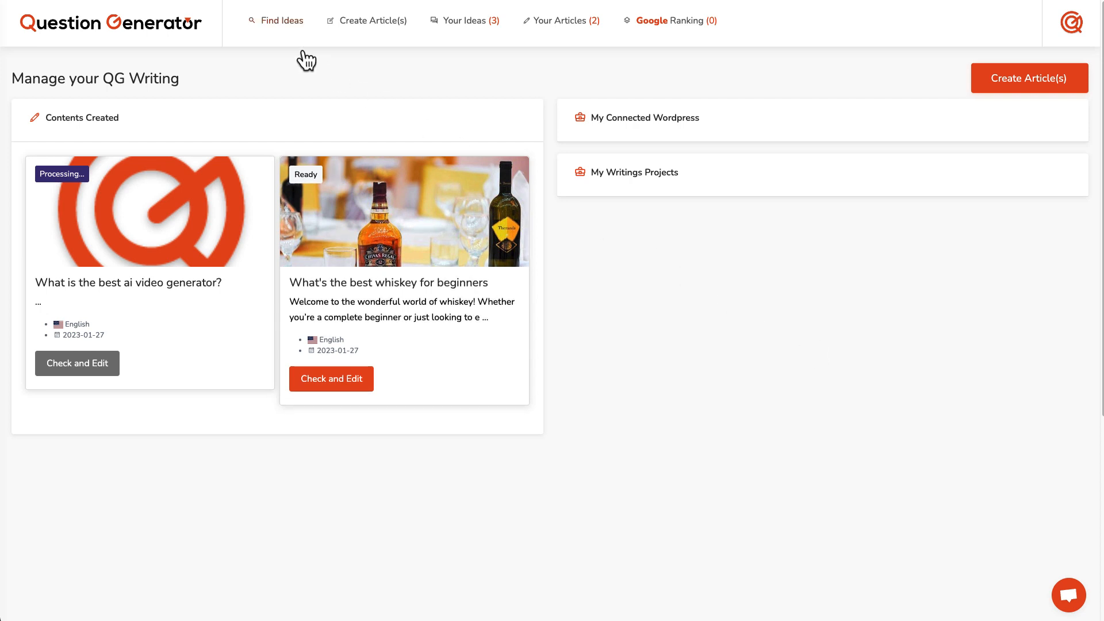